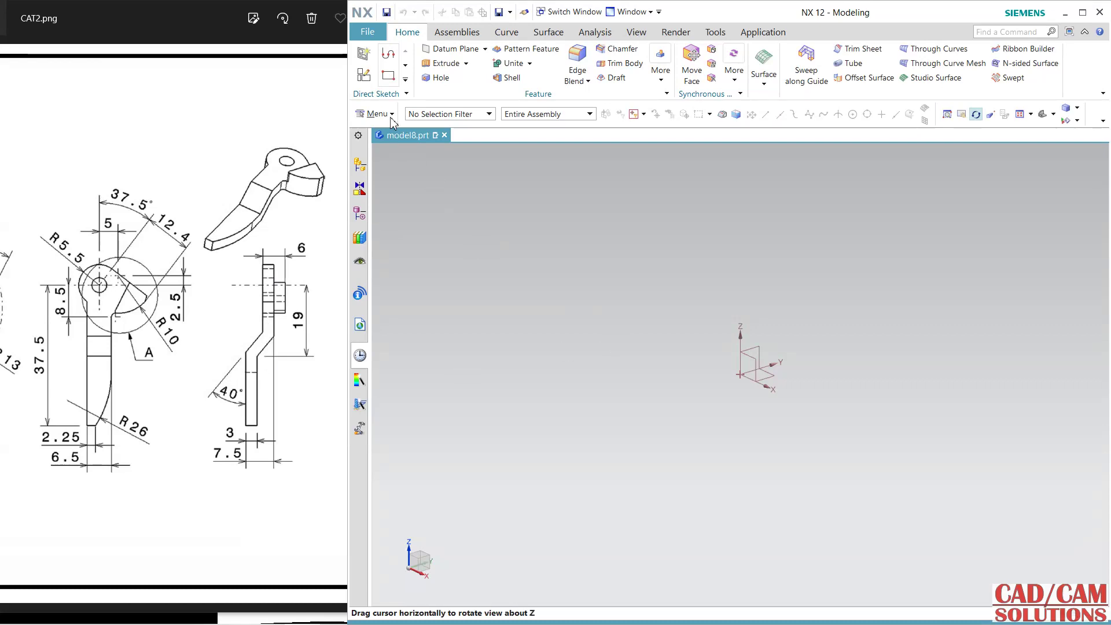
- Start a new sketch on the YZ datum plane with its horizontal reference along the Y axis
left_click(364, 73)
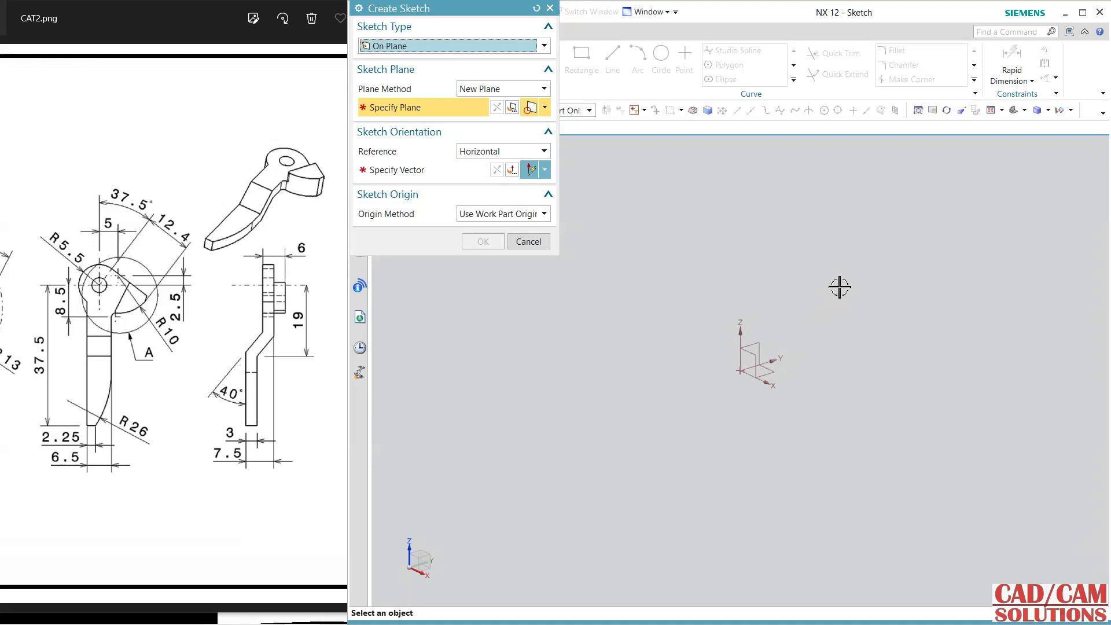
left_click(760, 343)
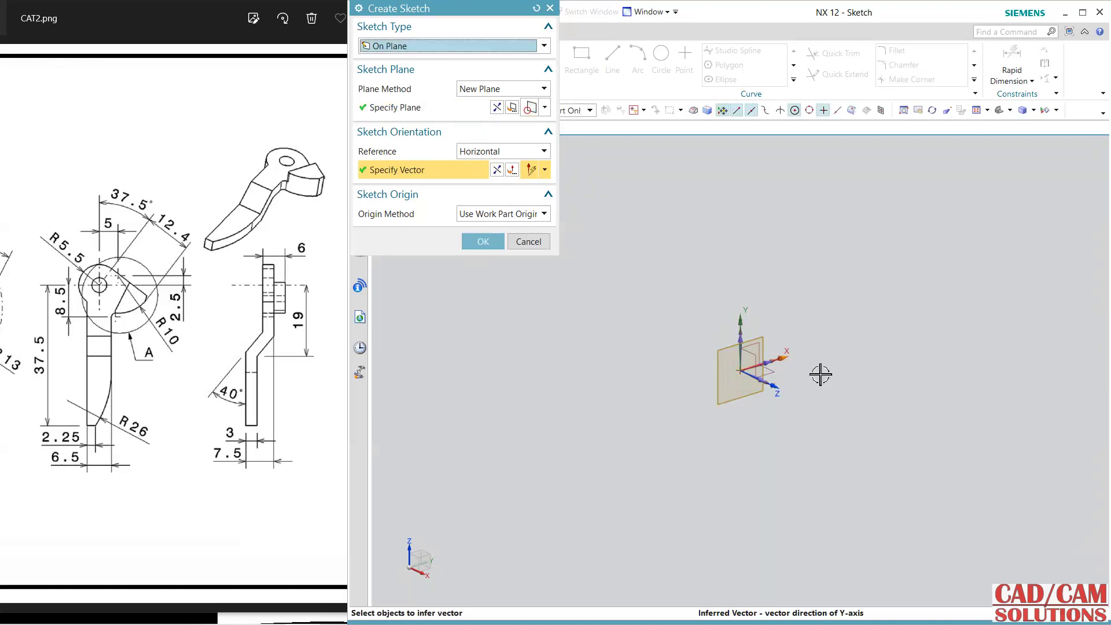
left_click(498, 171)
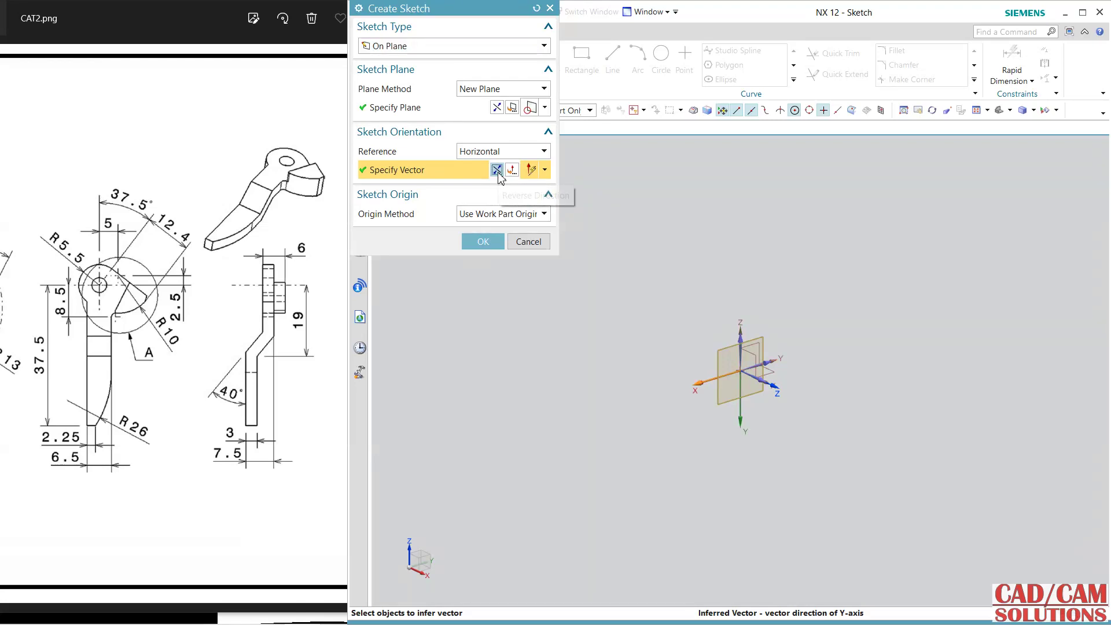
left_click(483, 242)
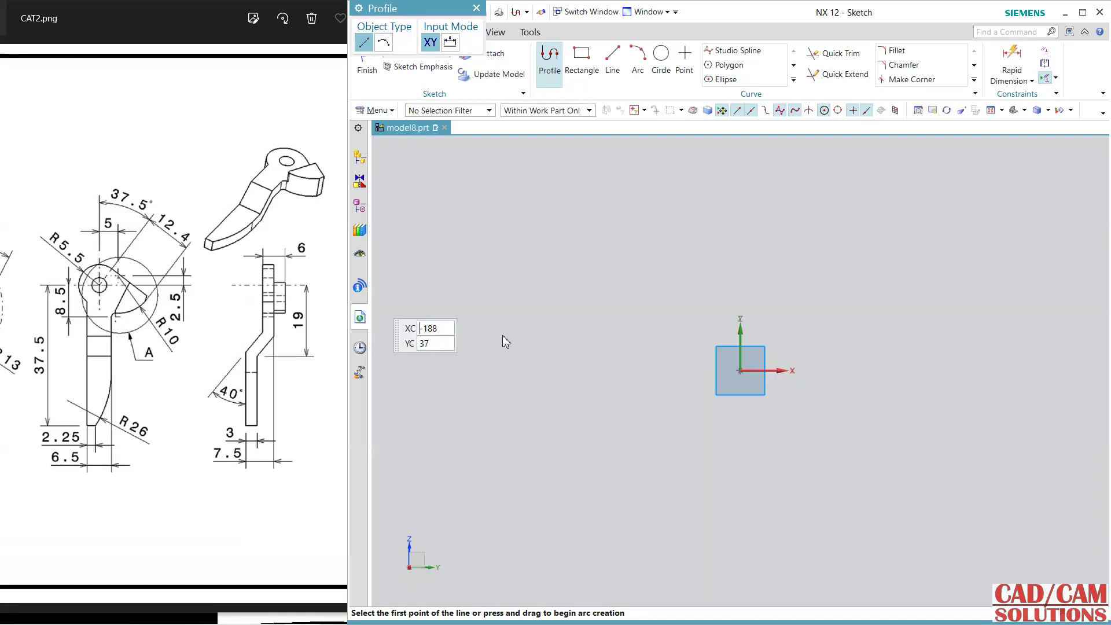
left_click(740, 371)
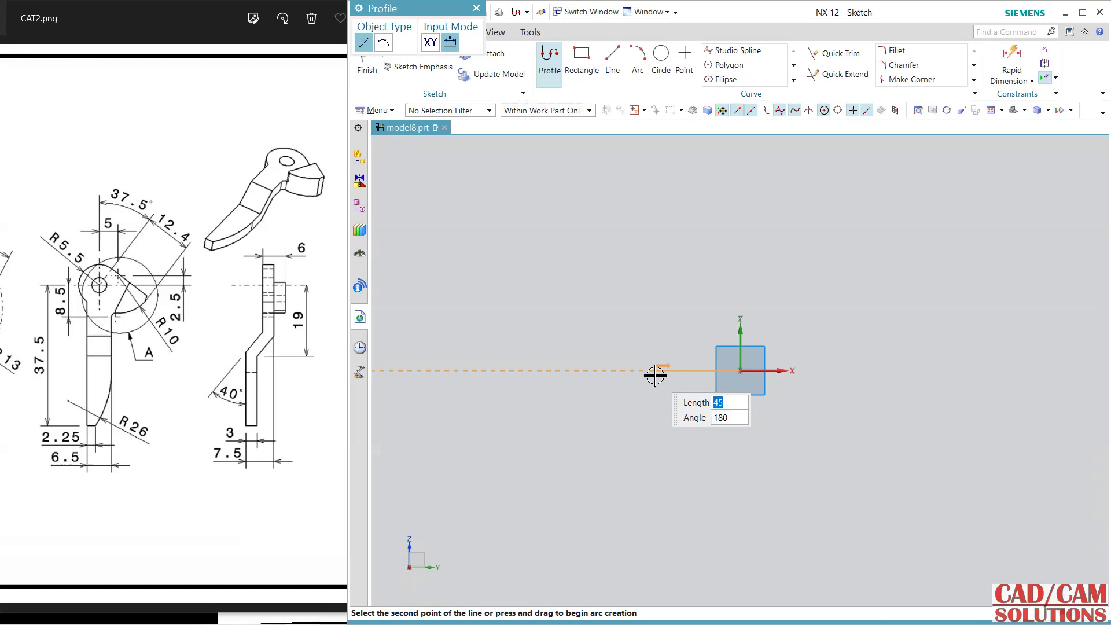
type("30")
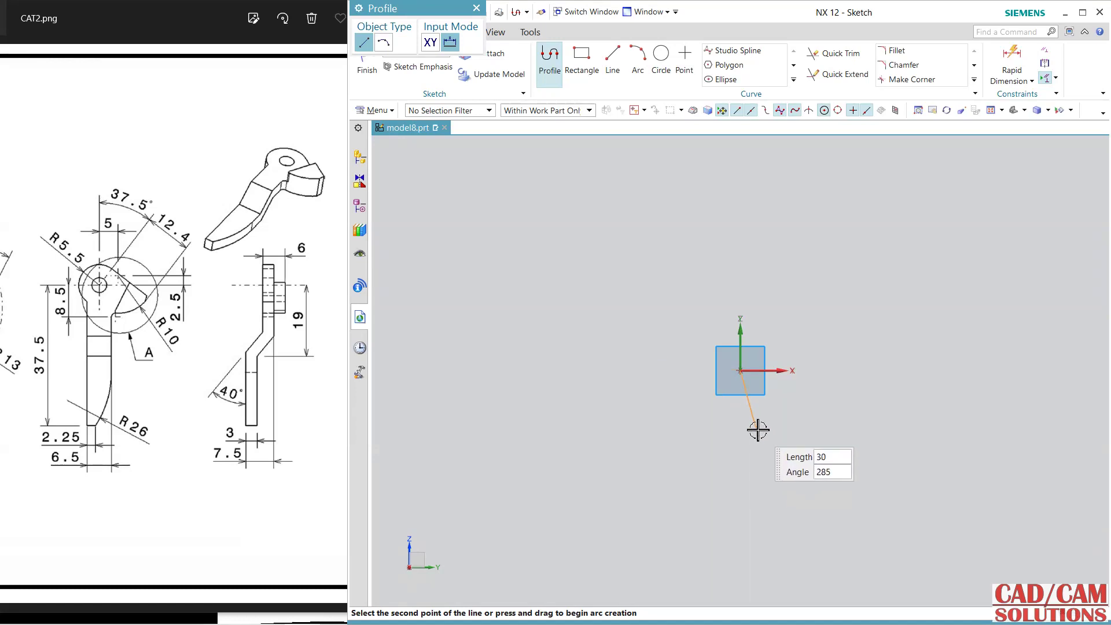
mouse_move(759, 429)
middle_mouse_down("shift")
mouse_move(734, 287)
mouse_move(740, 323)
middle_mouse_up("shift")
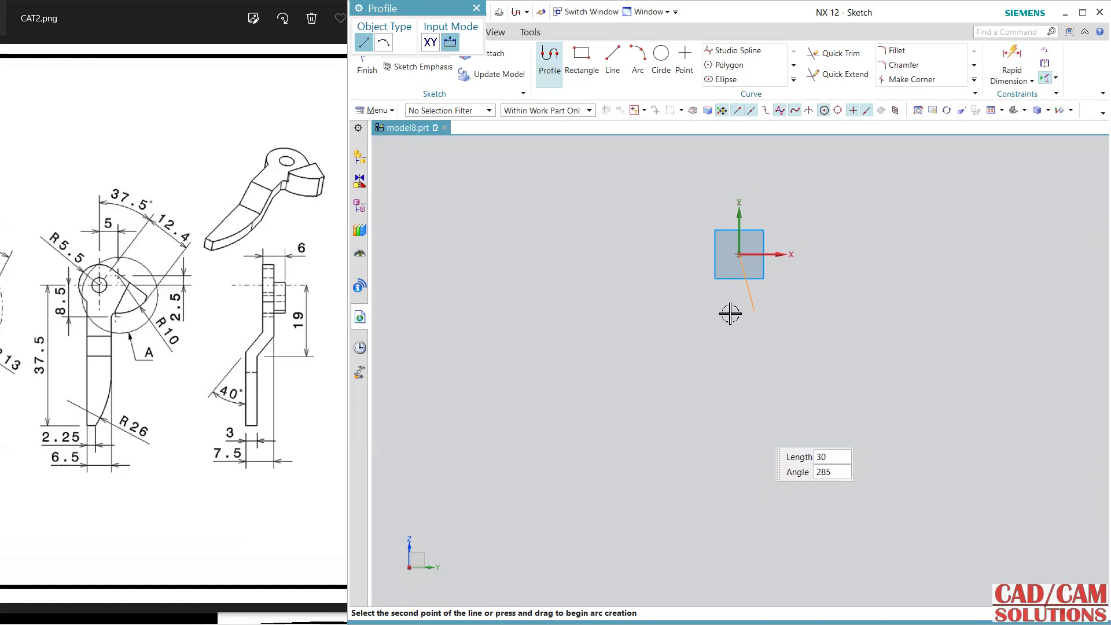
left_click(740, 347)
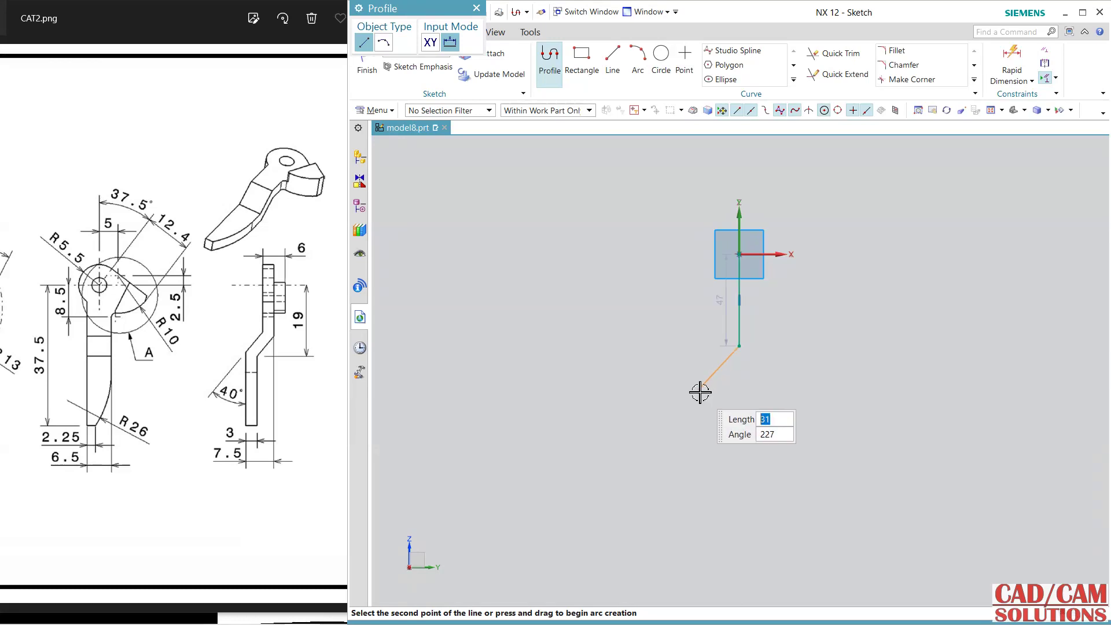
left_click(699, 391)
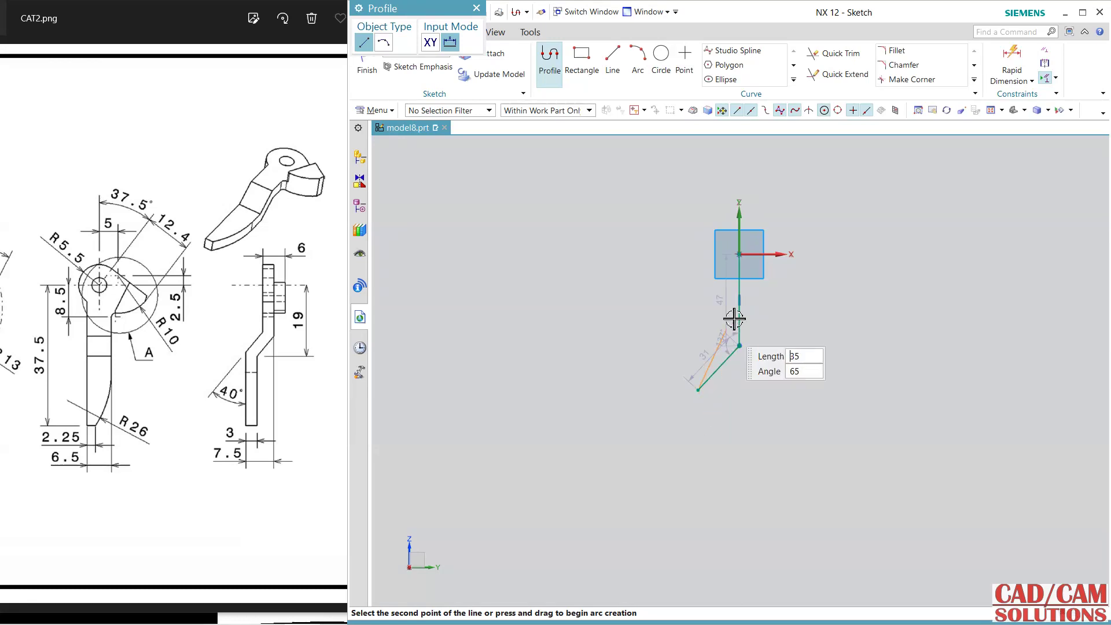
middle_click(551, 206)
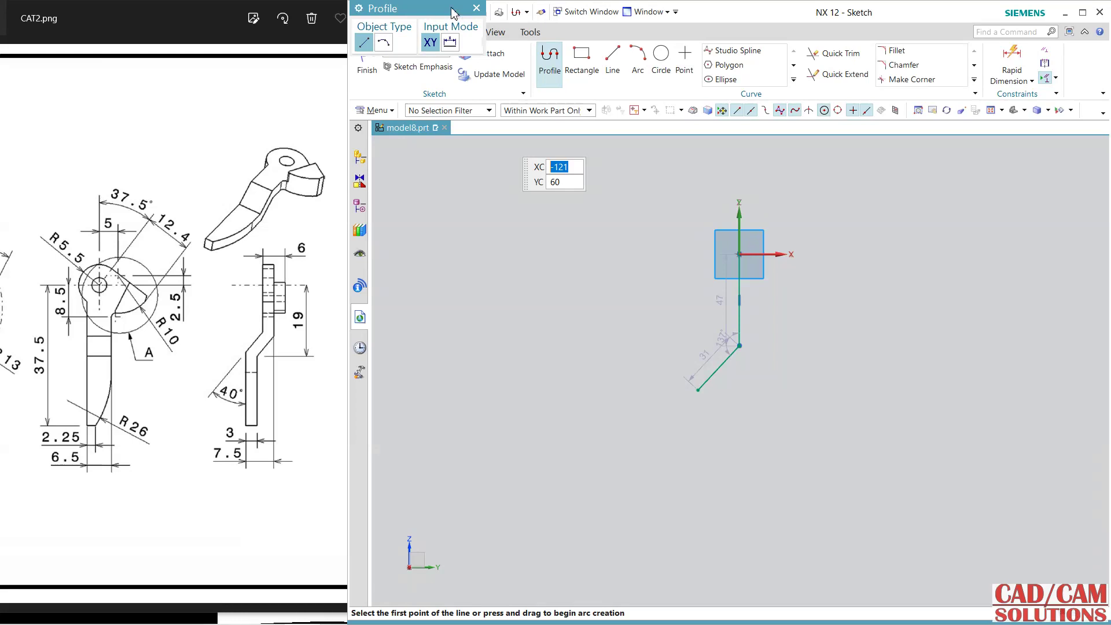
left_click_drag(429, 9, 425, 70)
left_click(416, 13)
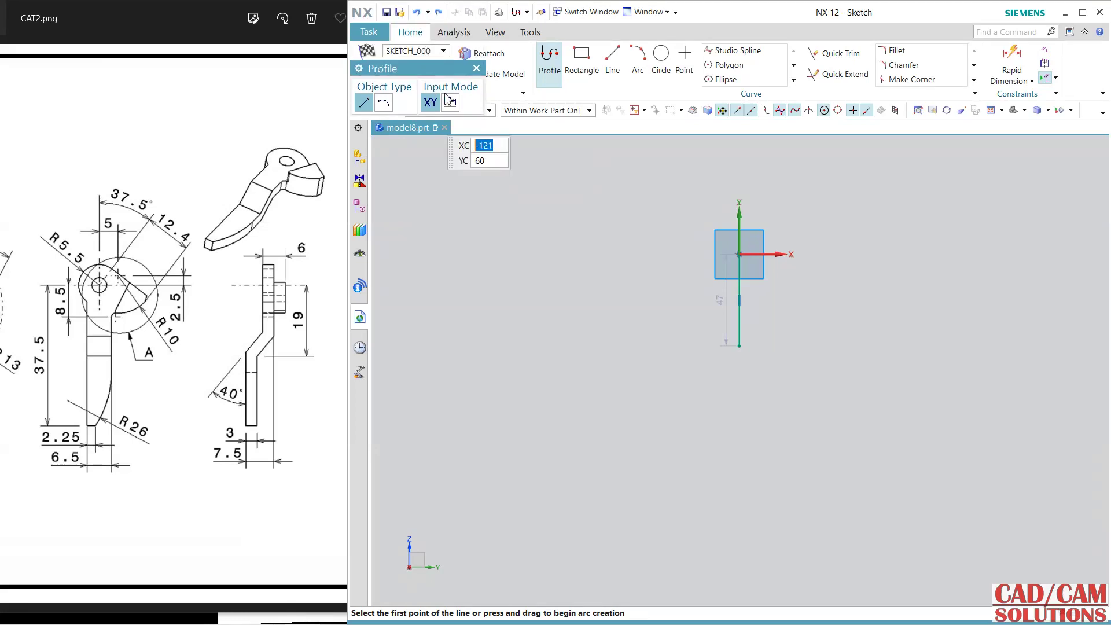
left_click(476, 69)
left_click(416, 12)
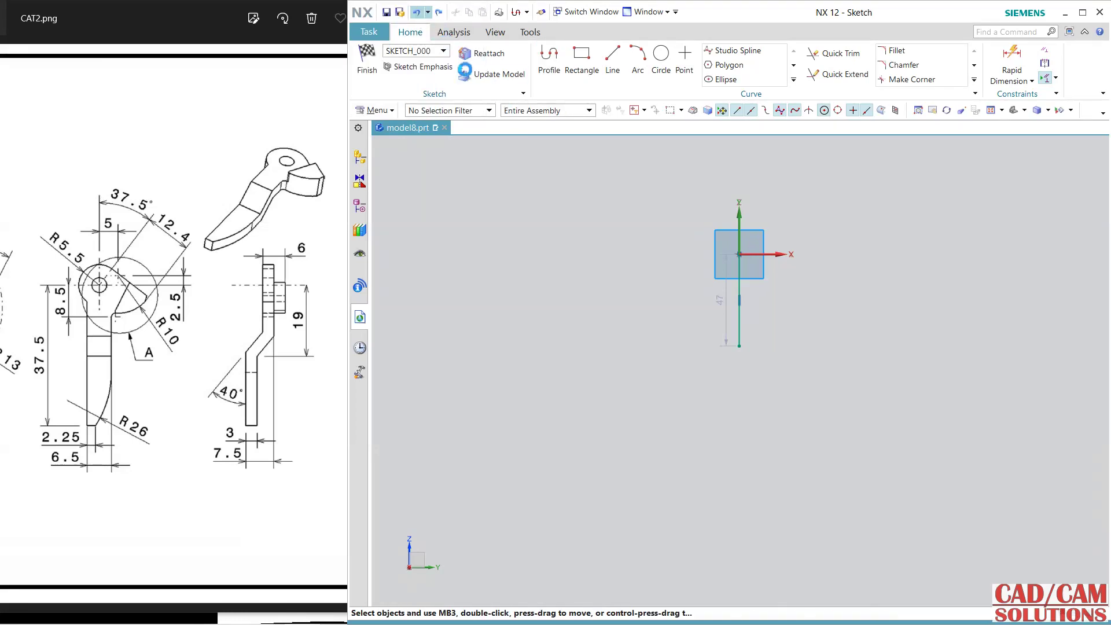
- Sketch a stepped profile leftward from the origin: horizontal about 18 mm, rising slant about 15 mm, and horizontal about 25 mm
left_click(549, 70)
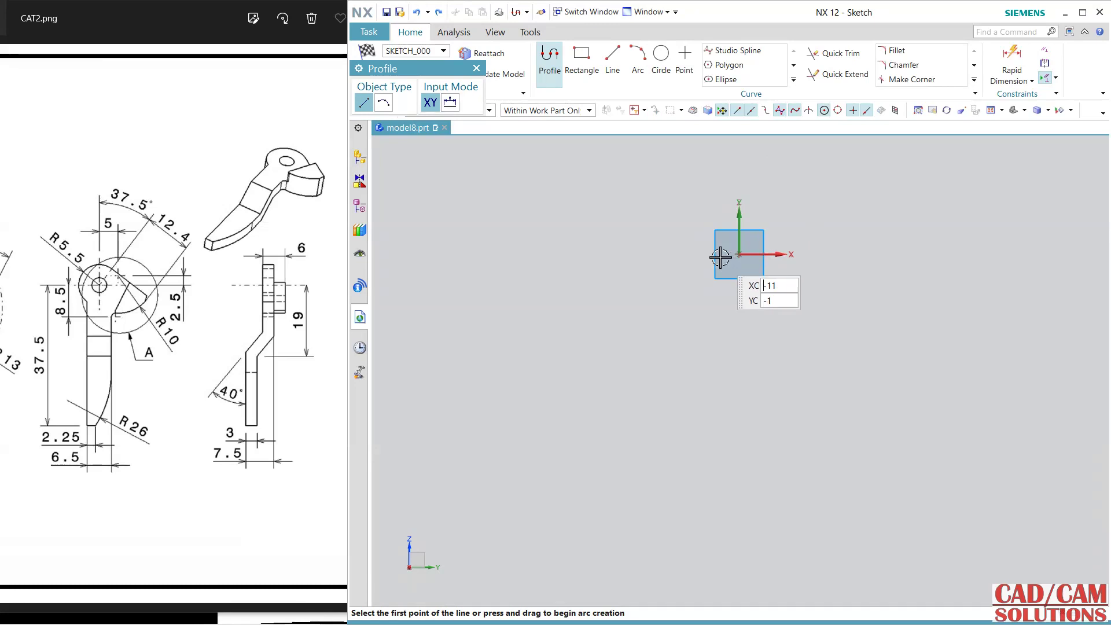
middle_click_drag(736, 279, 771, 324, "shift")
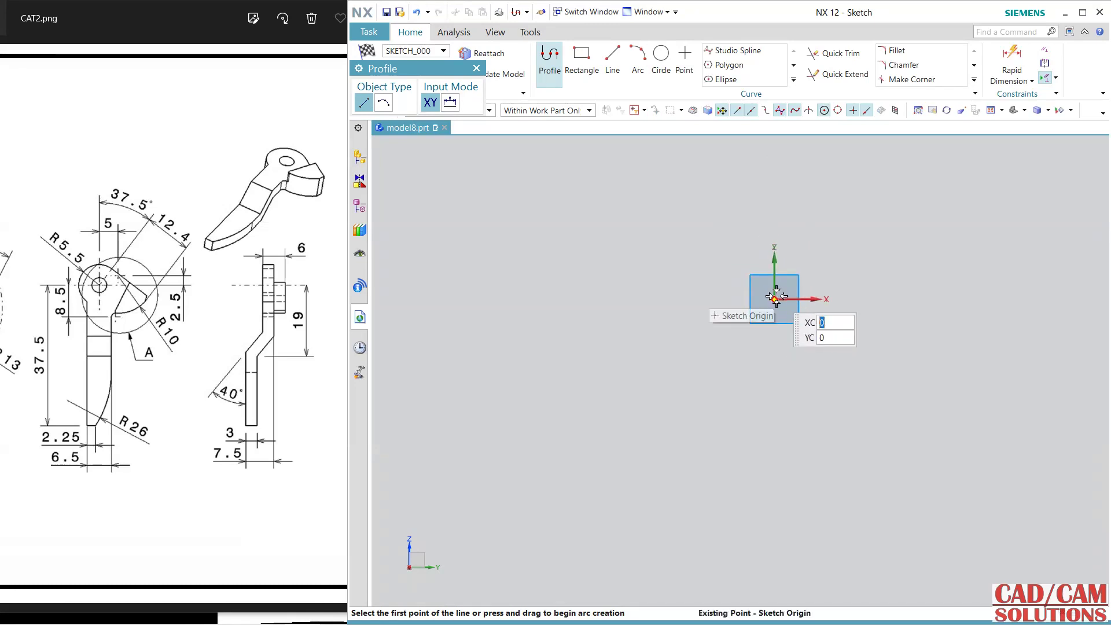
left_click(775, 298)
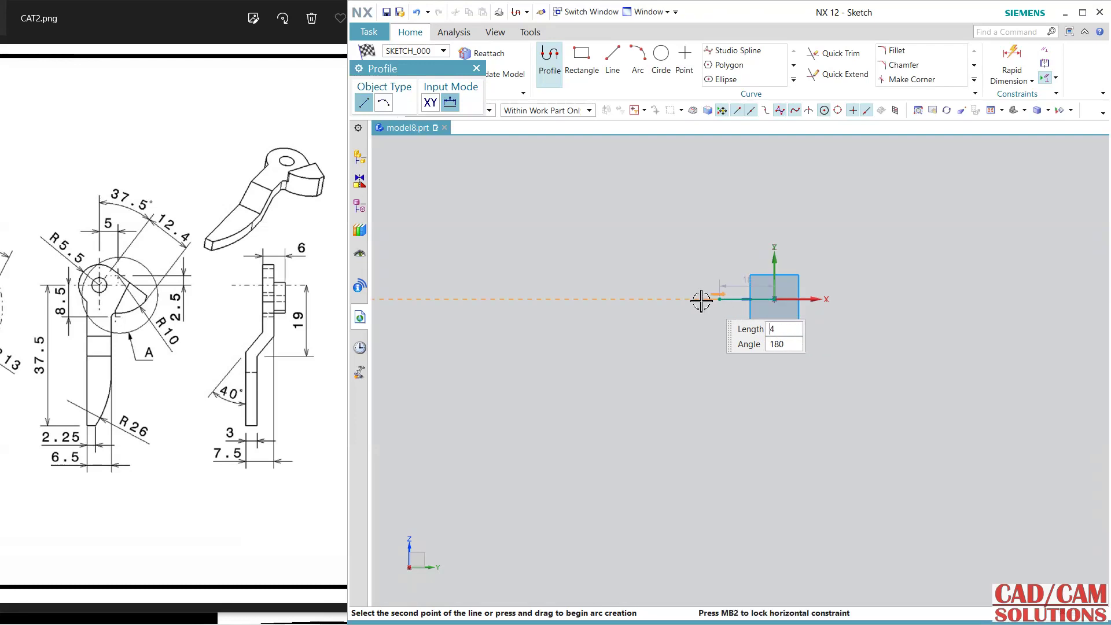
left_click(681, 279)
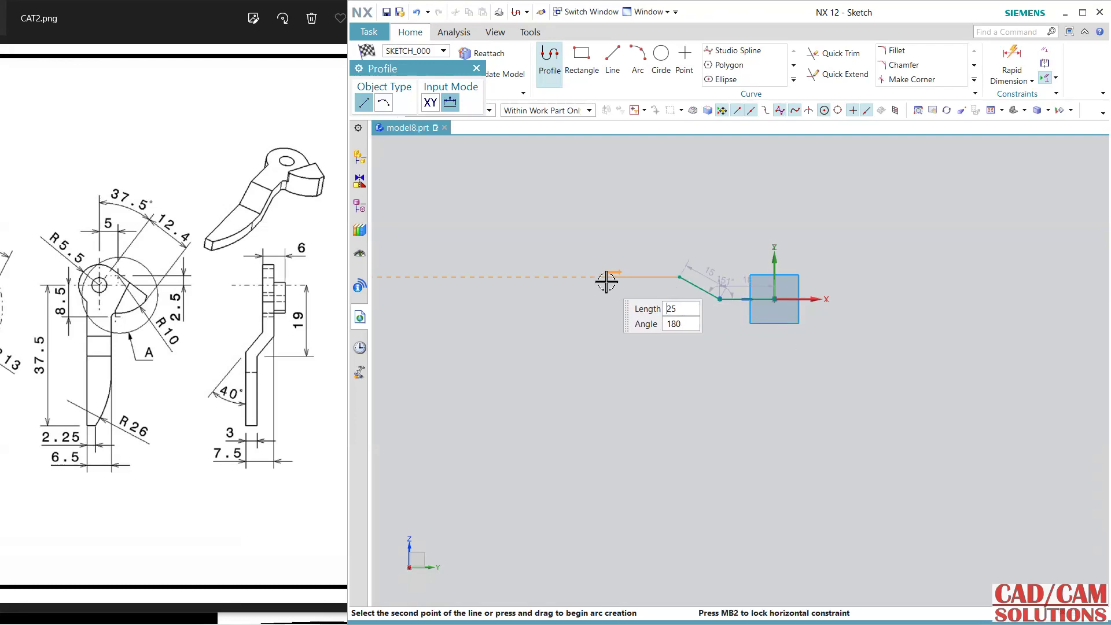
left_click(604, 279)
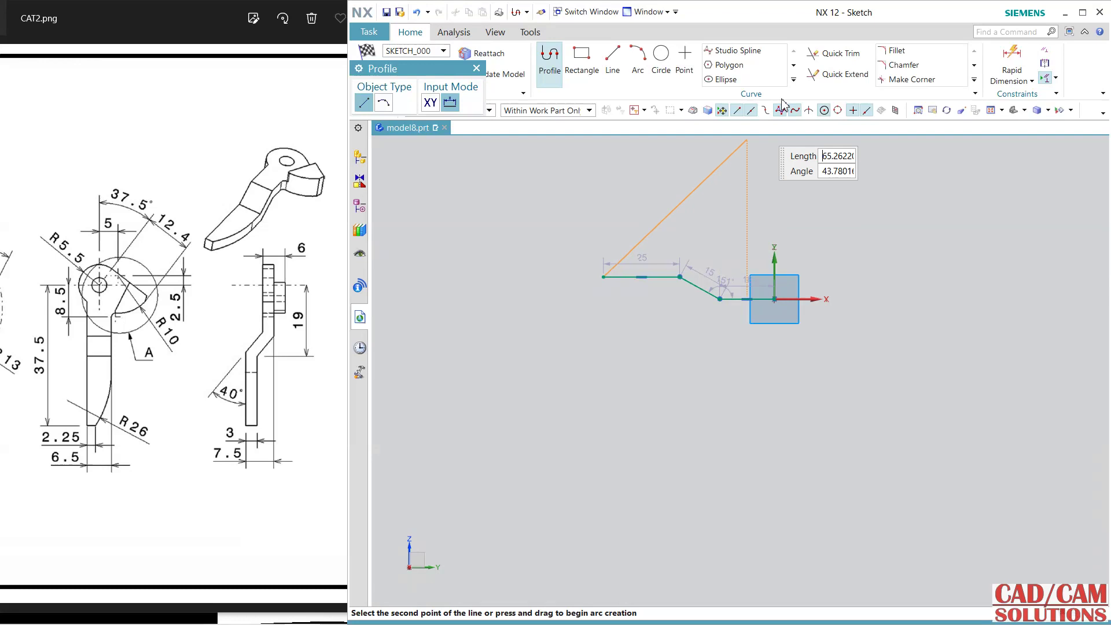
- Offset the three connected profile lines 3 mm downward
left_click(794, 80)
left_click(728, 92)
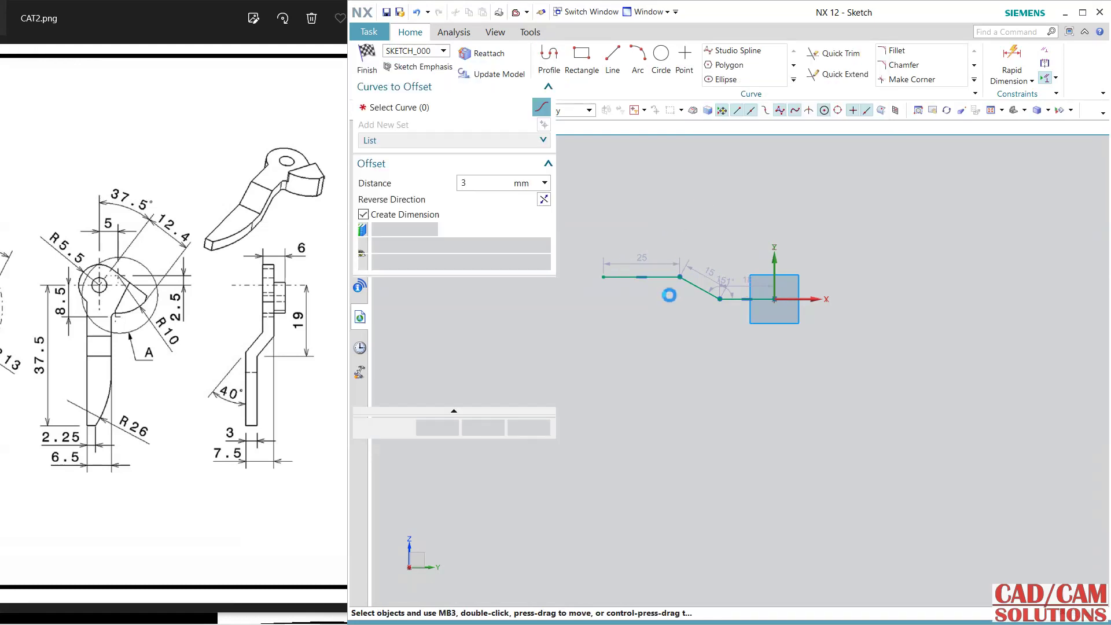
left_click(745, 300)
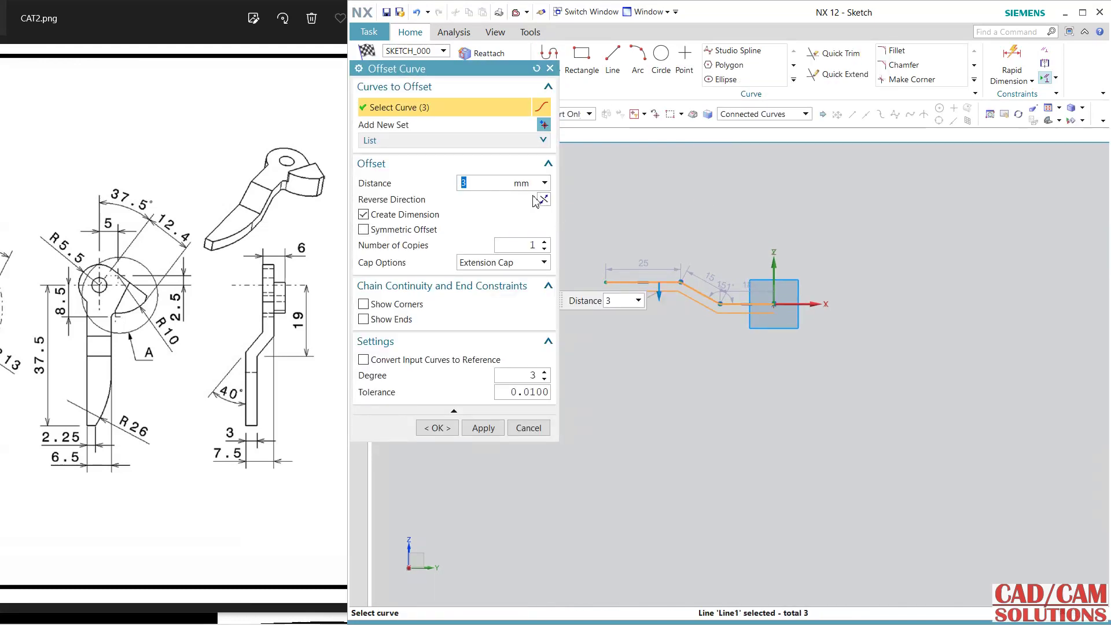
left_click(437, 427)
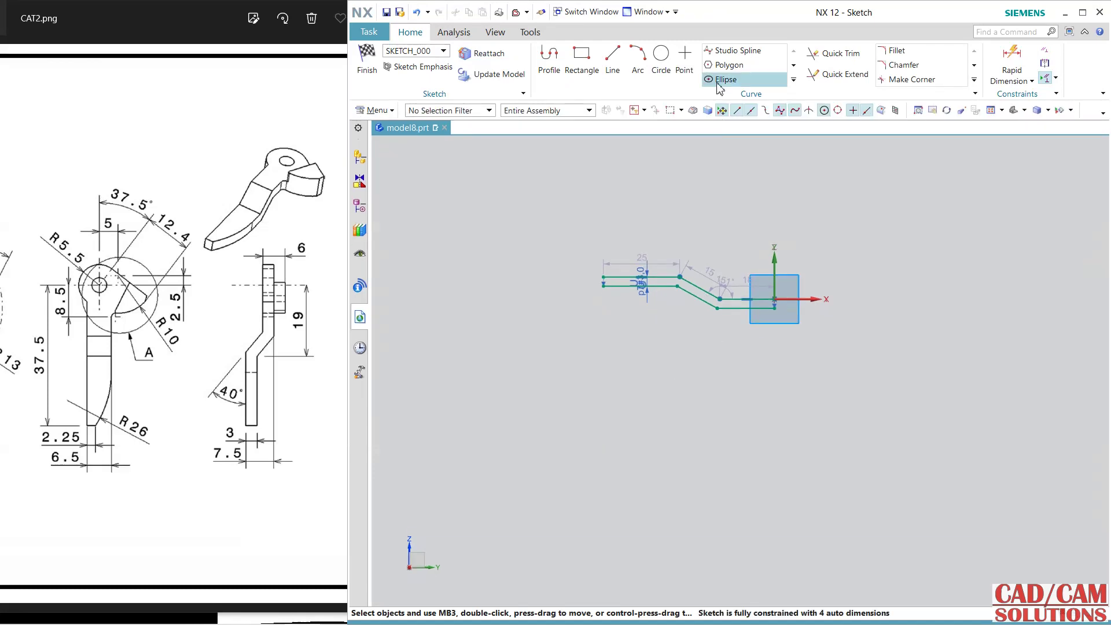
- Close both open ends of the profile with short vertical lines joining the original and offset curves
left_click(613, 58)
scroll(683, 272, "up", 5)
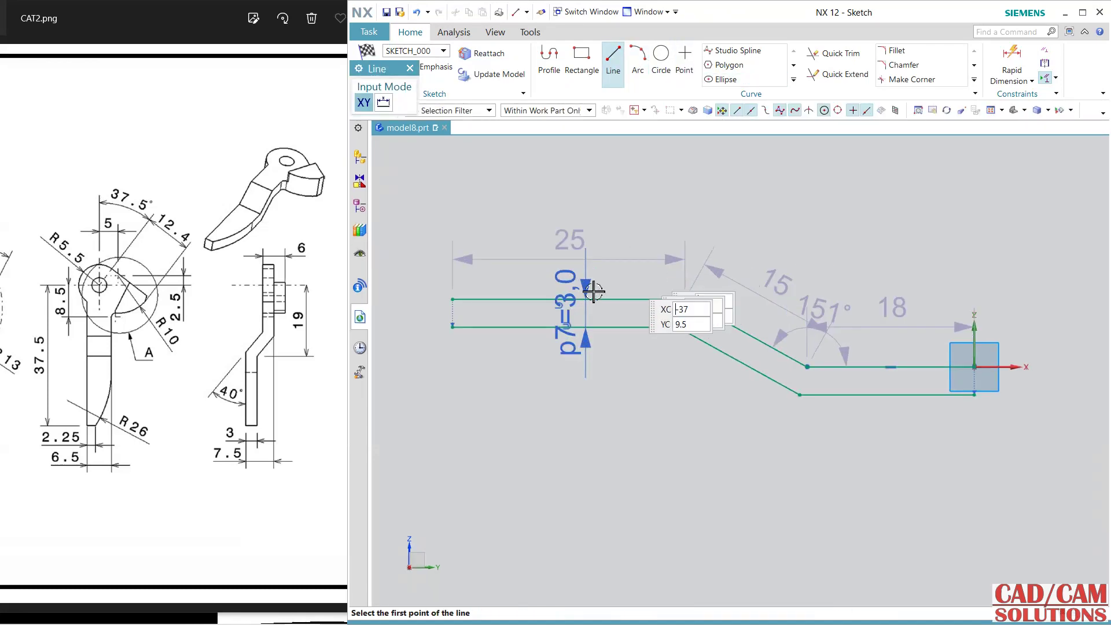
scroll(538, 309, "down", 1)
left_click(456, 305)
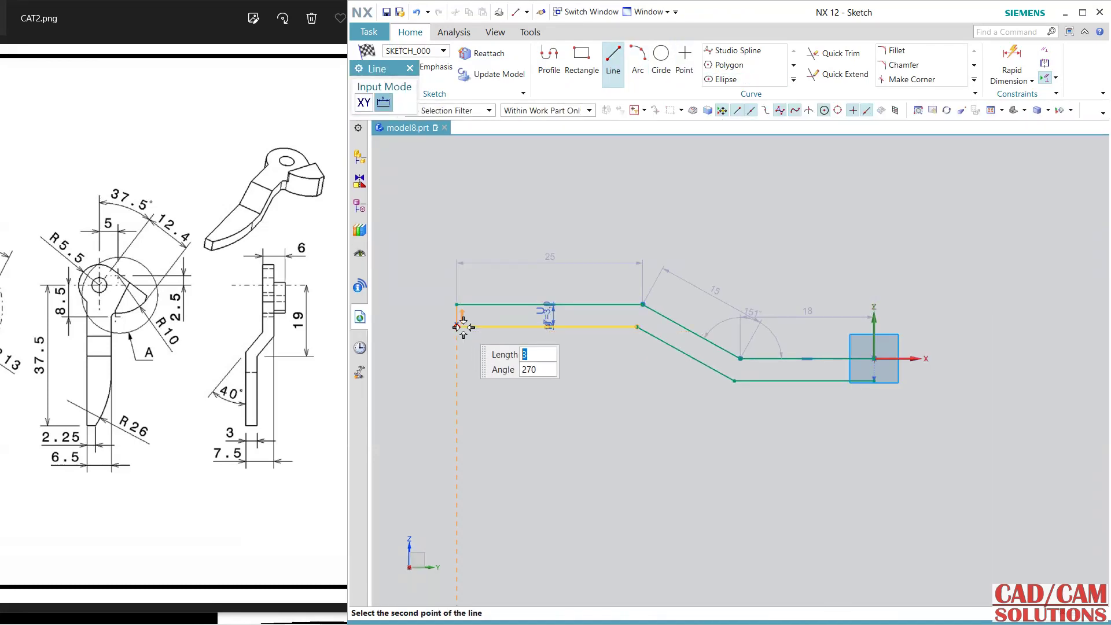
left_click(456, 327)
left_click(874, 359)
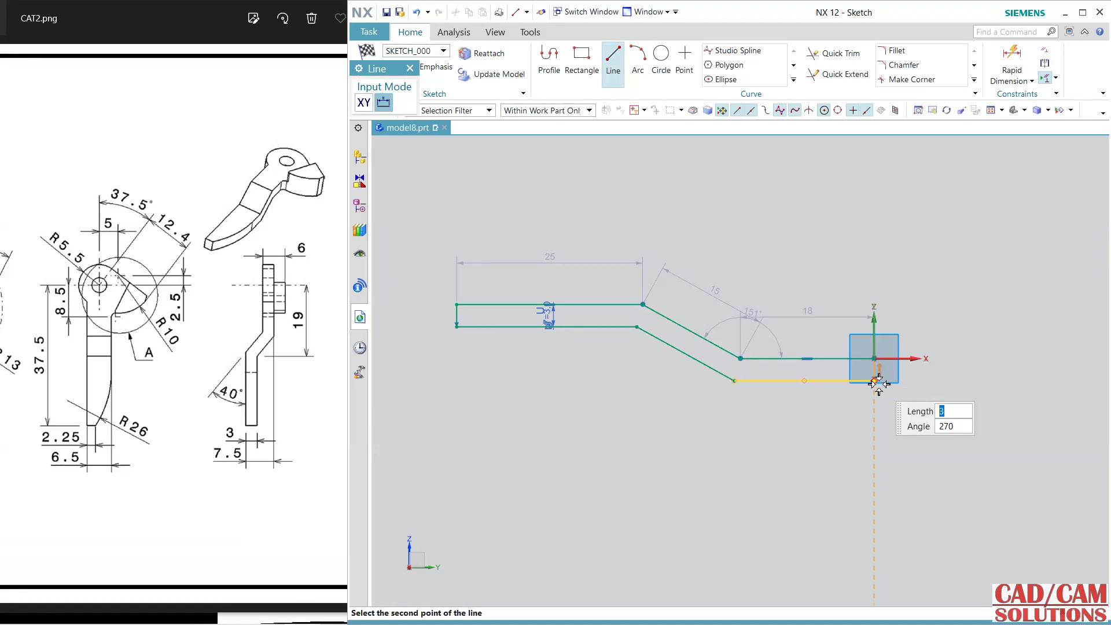
left_click(874, 381)
key("Escape")
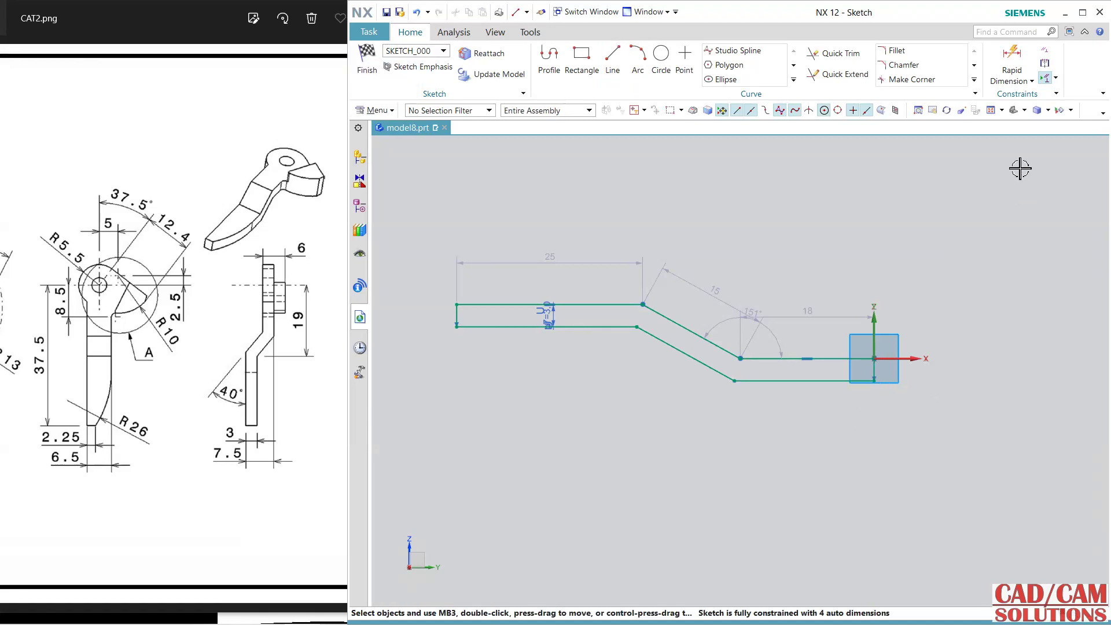
- Dimension the horizontal distance from the vertical axis to the left bend of the lower offset curve
left_click(1012, 63)
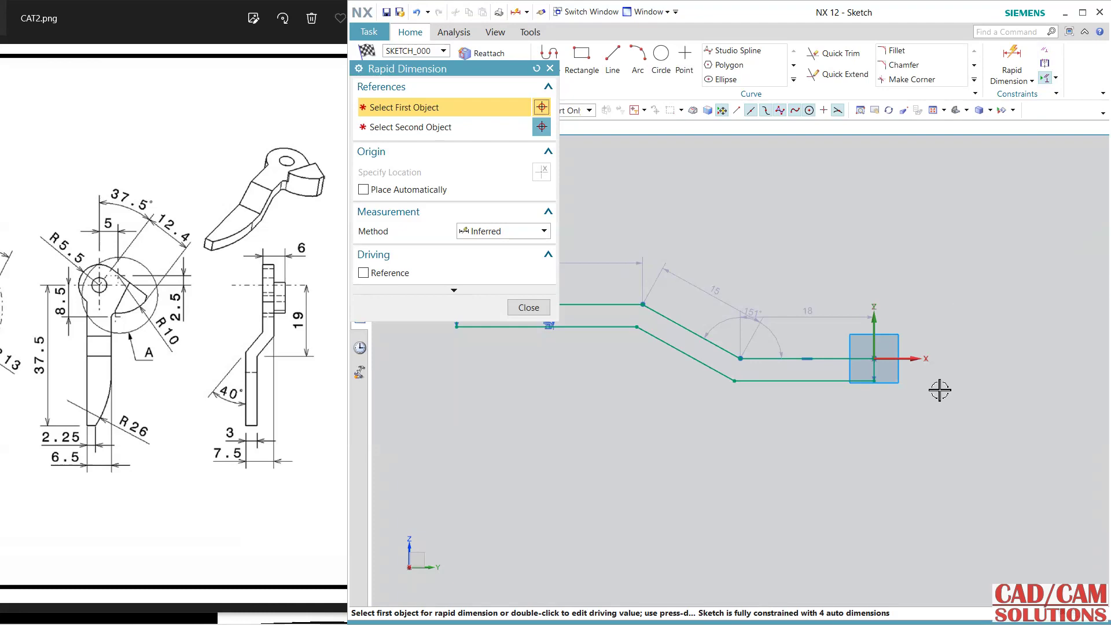
left_click(878, 322)
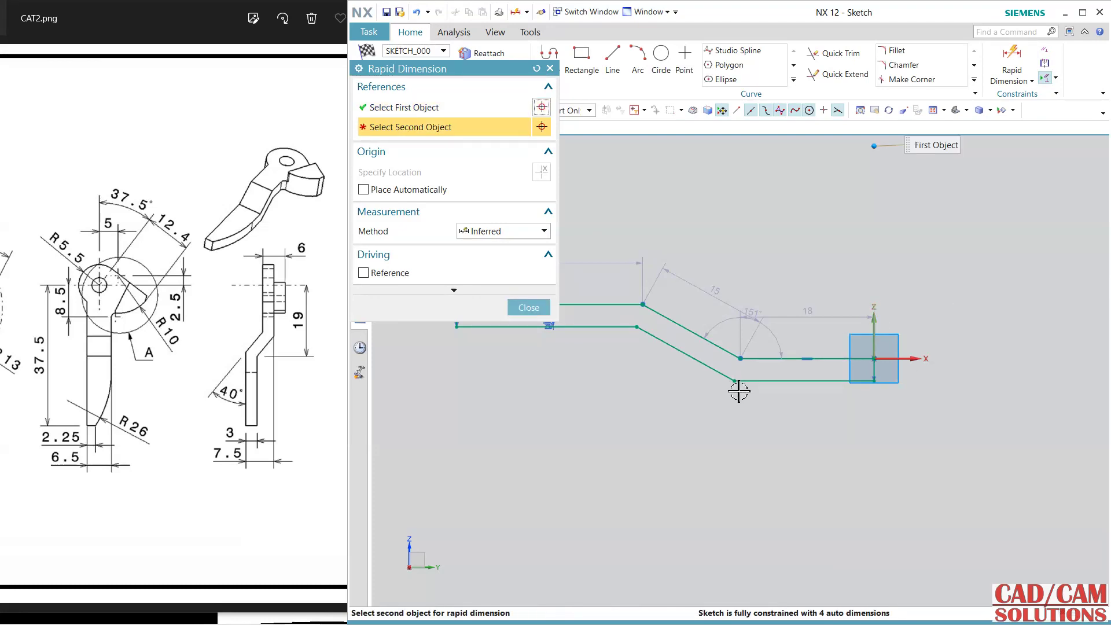
left_click(638, 326)
left_click(792, 451)
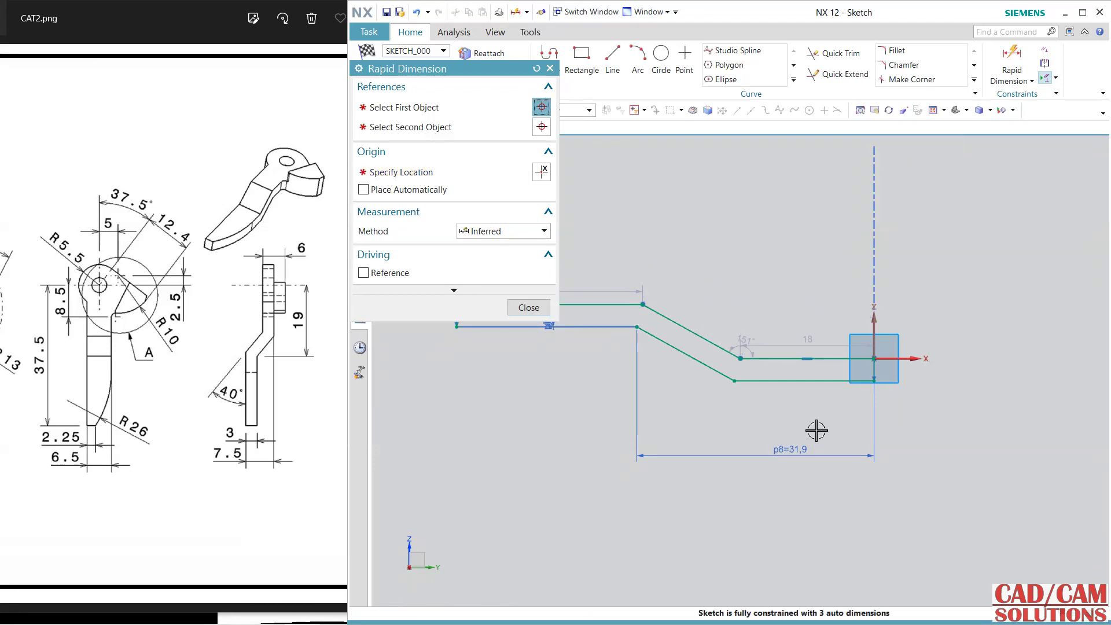
- Try to set that horizontal distance to 19 mm and reposition the profile's left section, and undo both changes
type("19")
key("Return")
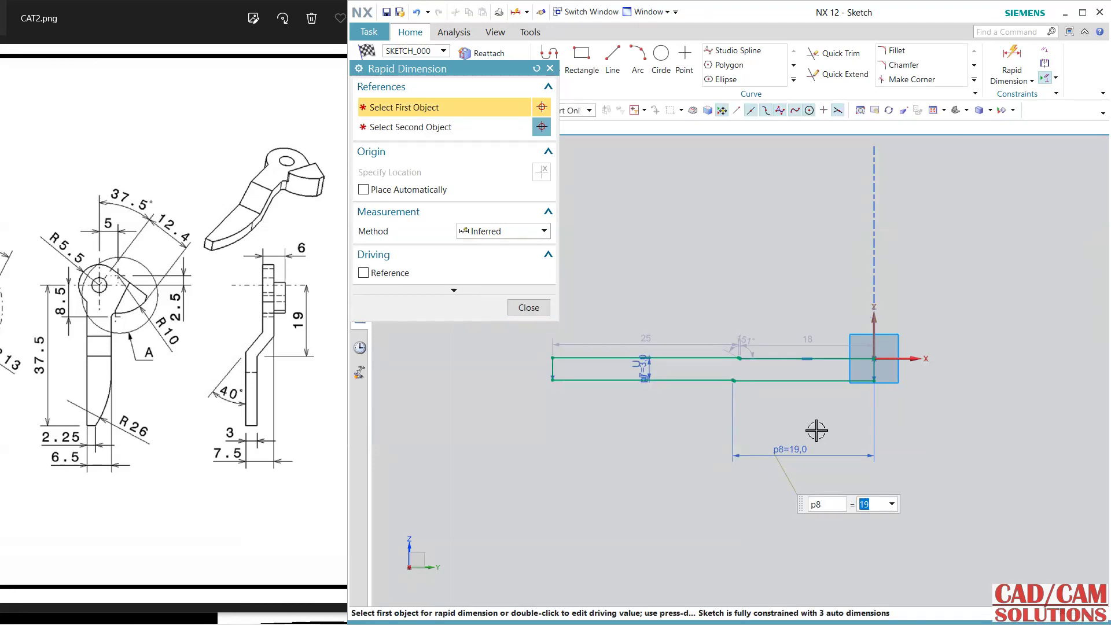
left_click(528, 307)
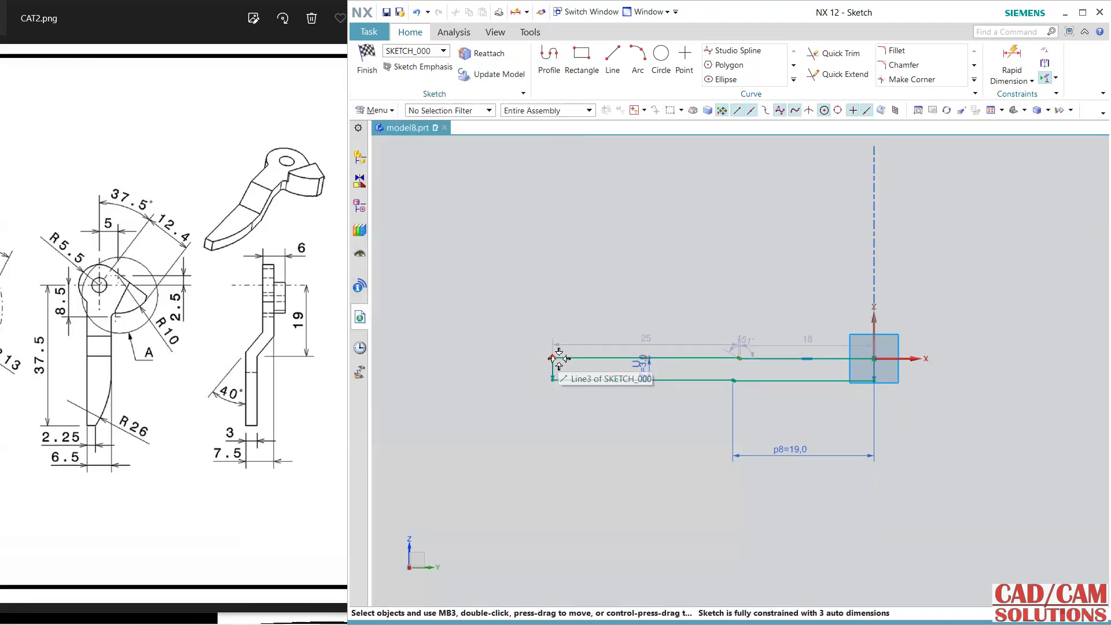
mouse_move(555, 340)
left_mouse_down()
mouse_move(548, 300)
mouse_move(514, 348)
mouse_move(604, 345)
left_mouse_up()
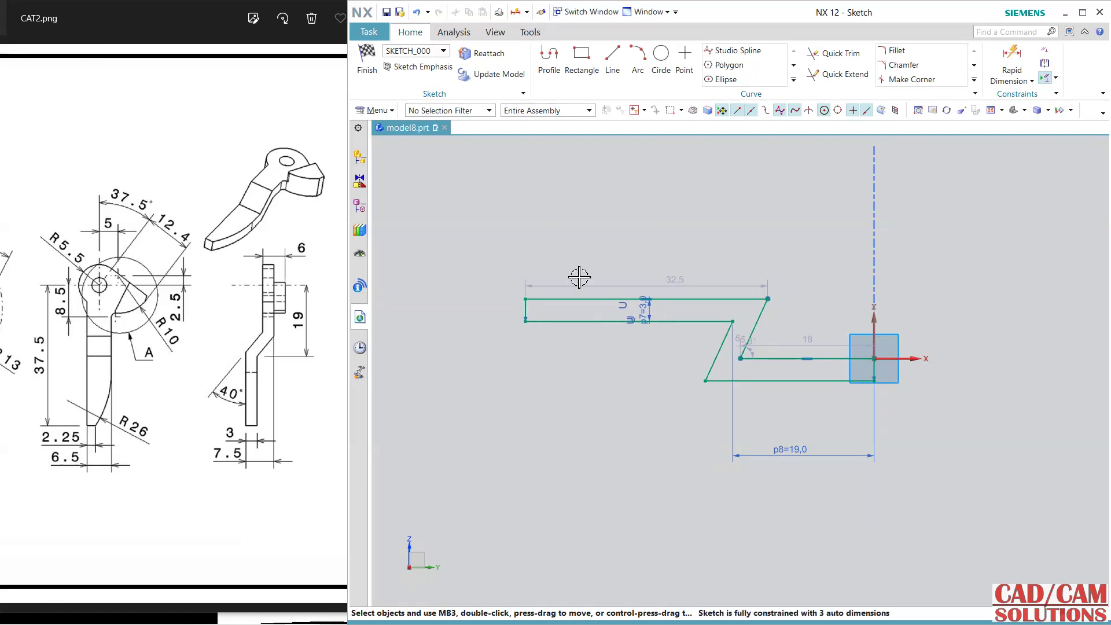
left_click(417, 12)
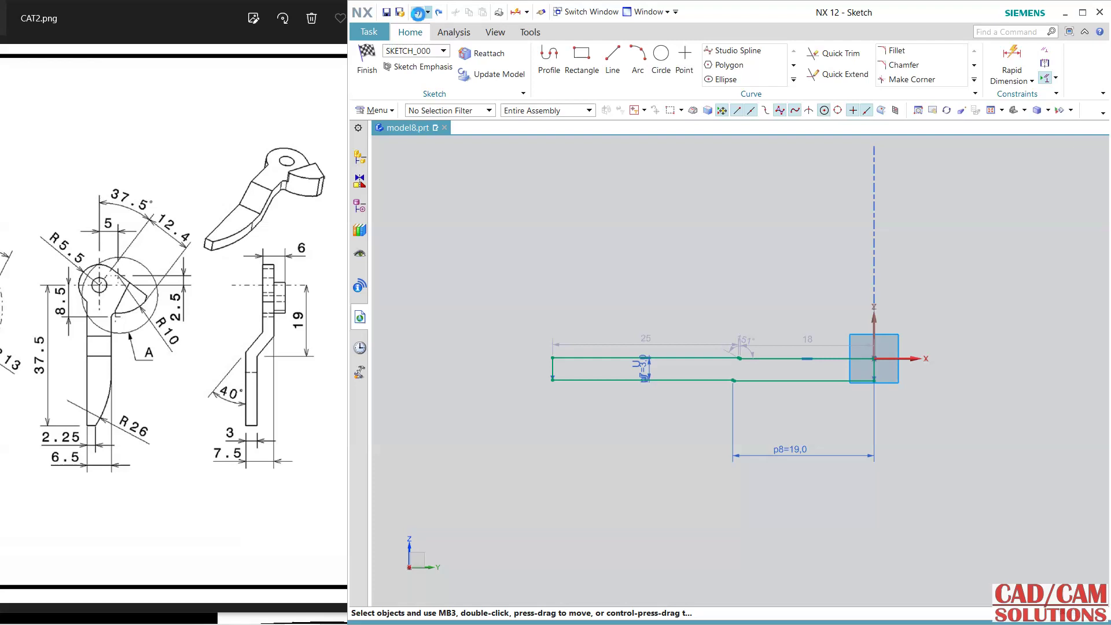
key("ctrl+y")
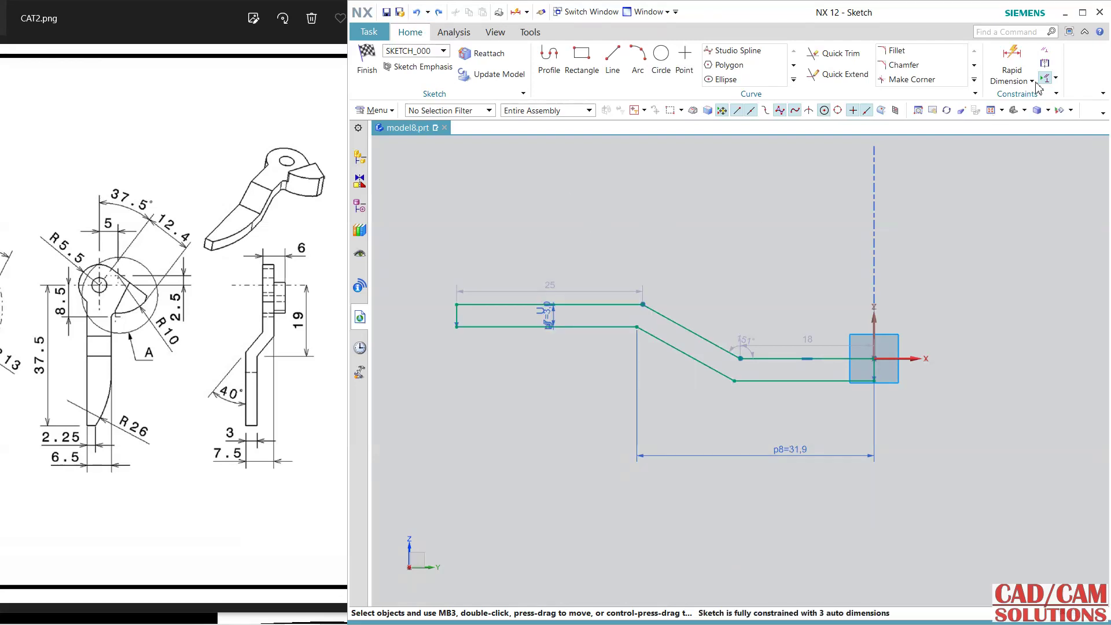
- Dimension the vertical distance between the profile's upper left line and its lower right line as 7.5 mm
left_click(1012, 64)
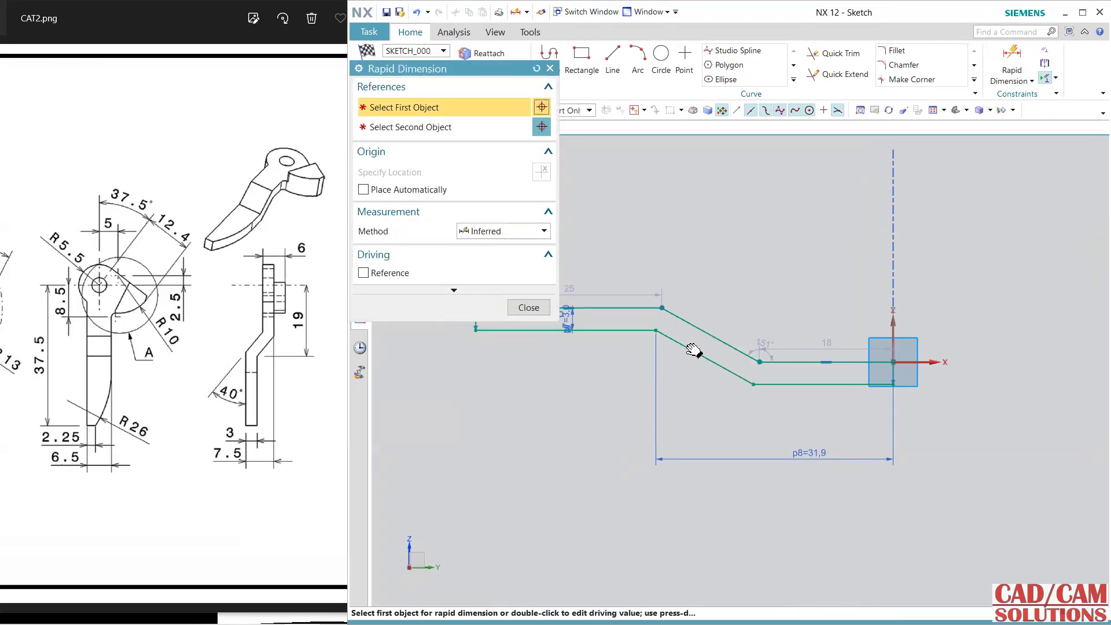
middle_click_drag(693, 350, 754, 338, "shift")
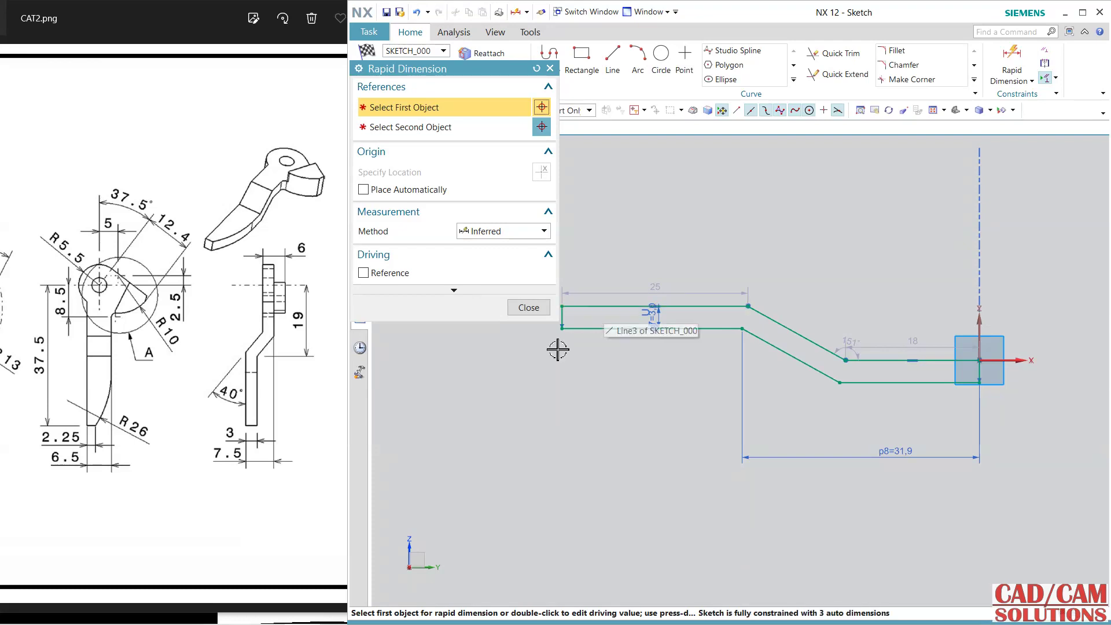
left_click(615, 307)
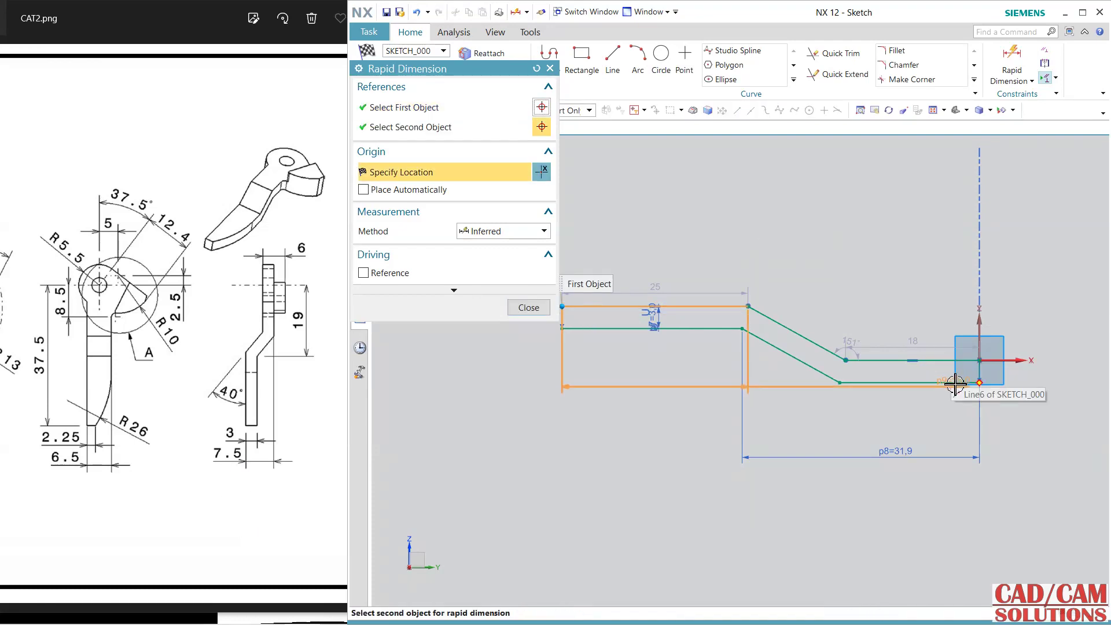
left_click(930, 384)
left_click(537, 361)
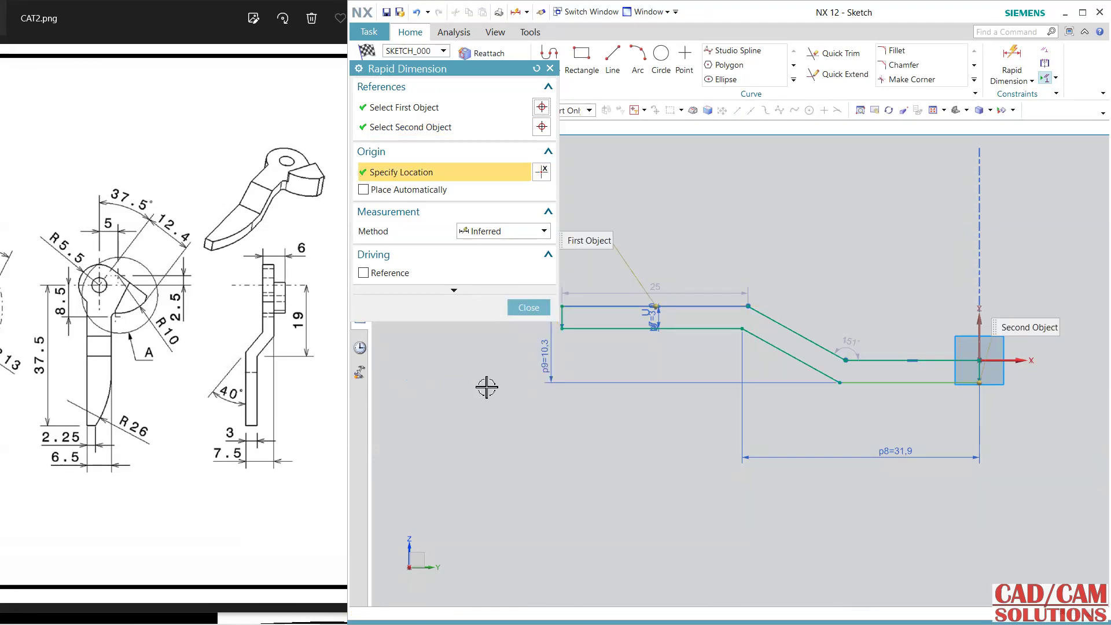
type("7.5")
key("Return")
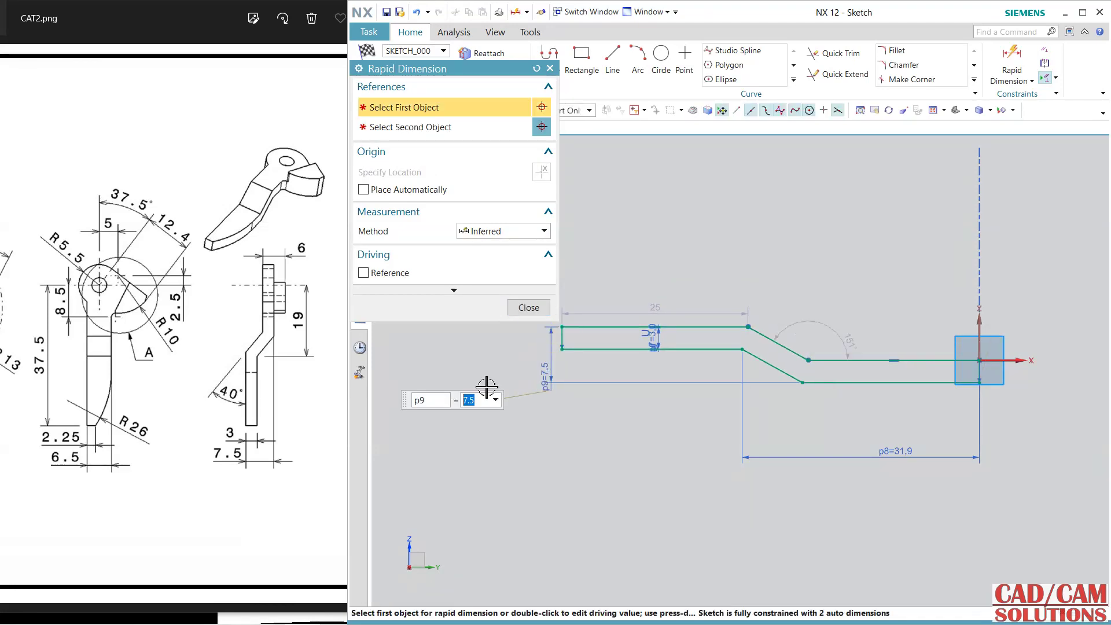
left_click(526, 306)
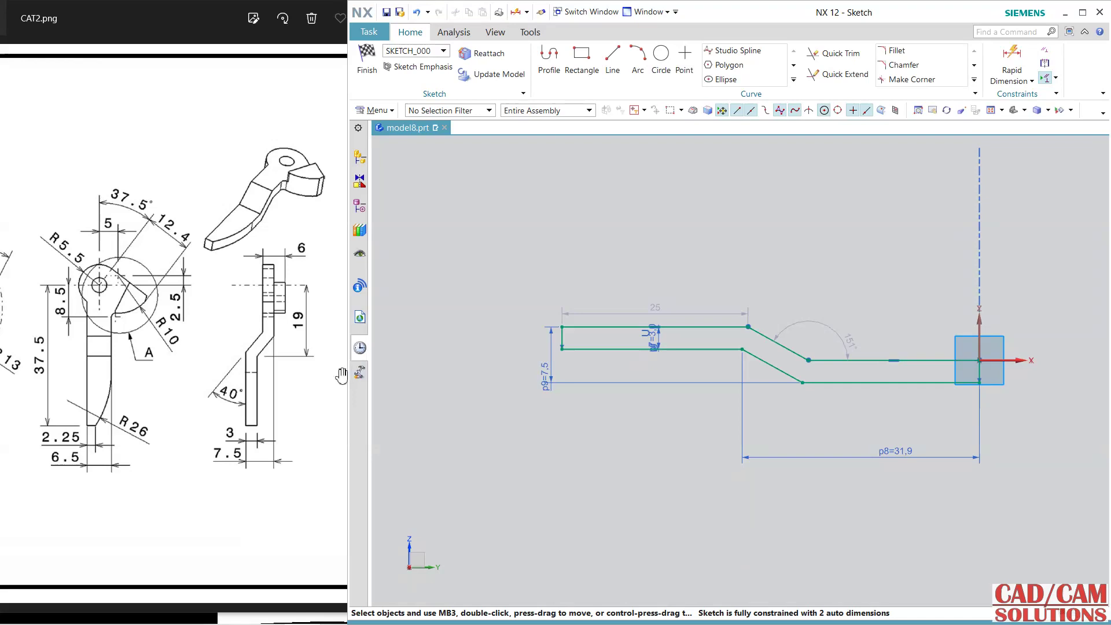
- Add a 40° angular dimension between the upper left horizontal line and the adjoining sloped line of the profile
left_click(1027, 81)
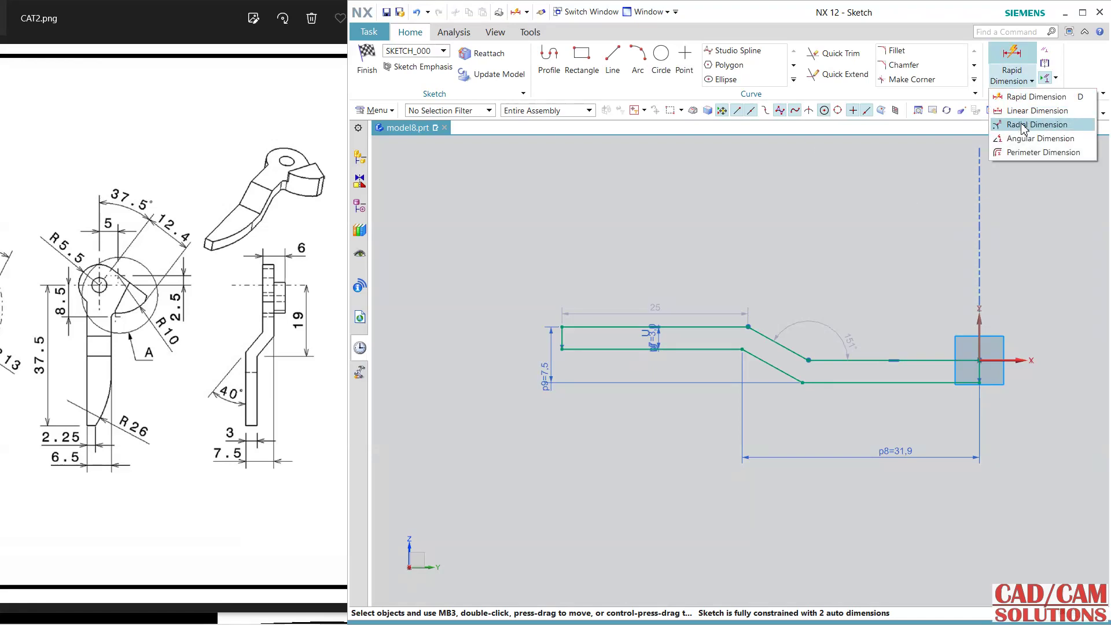
left_click(1021, 139)
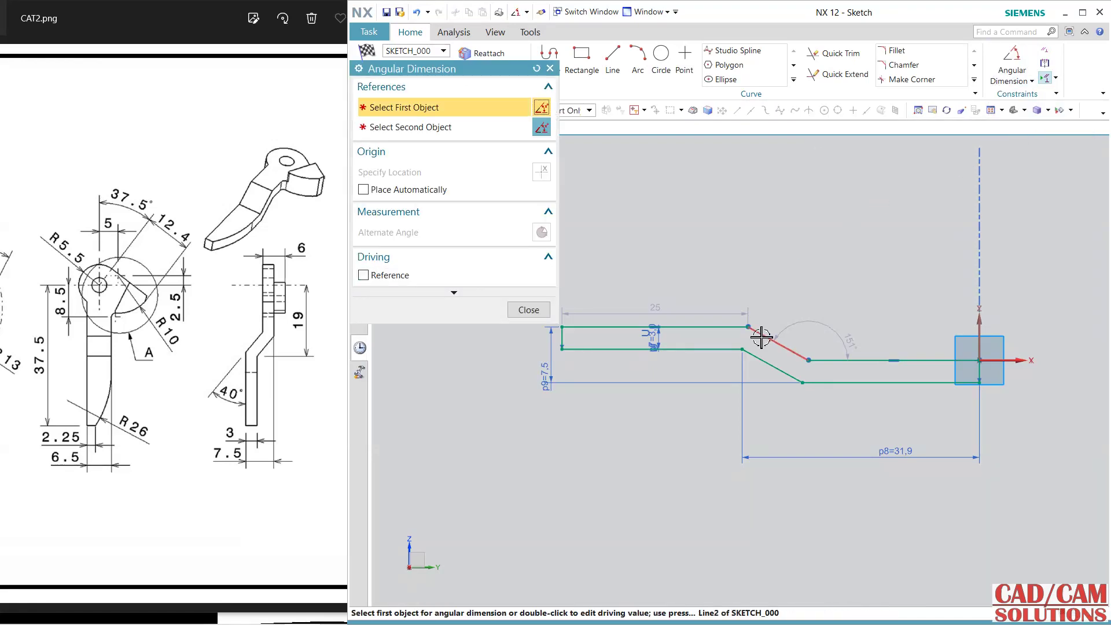
left_click(719, 328)
left_click(776, 342)
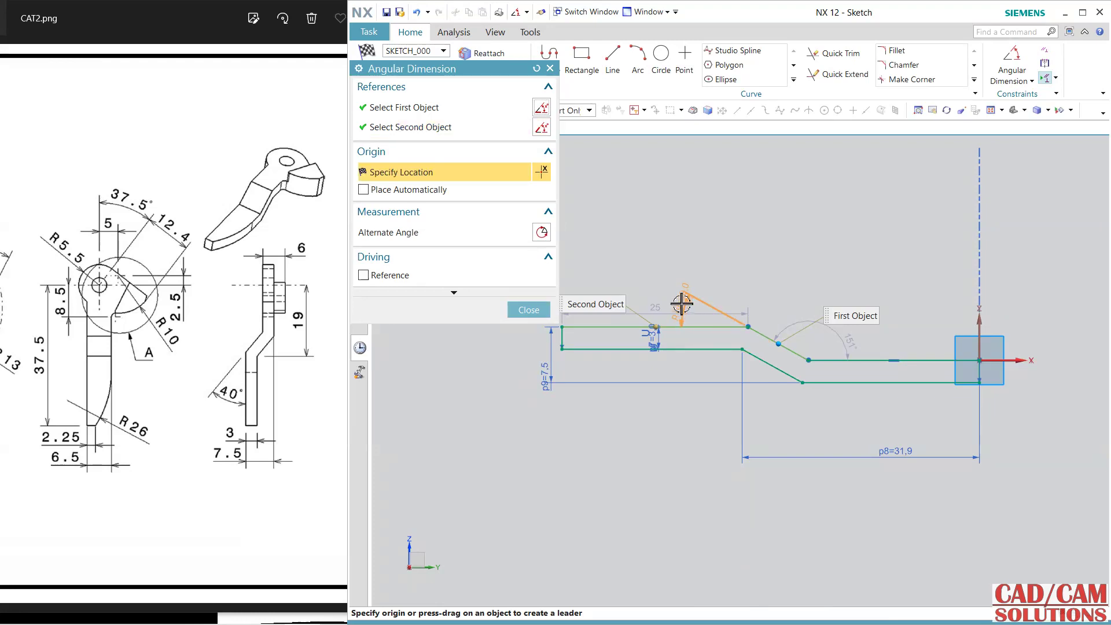
left_click(682, 301)
type("40")
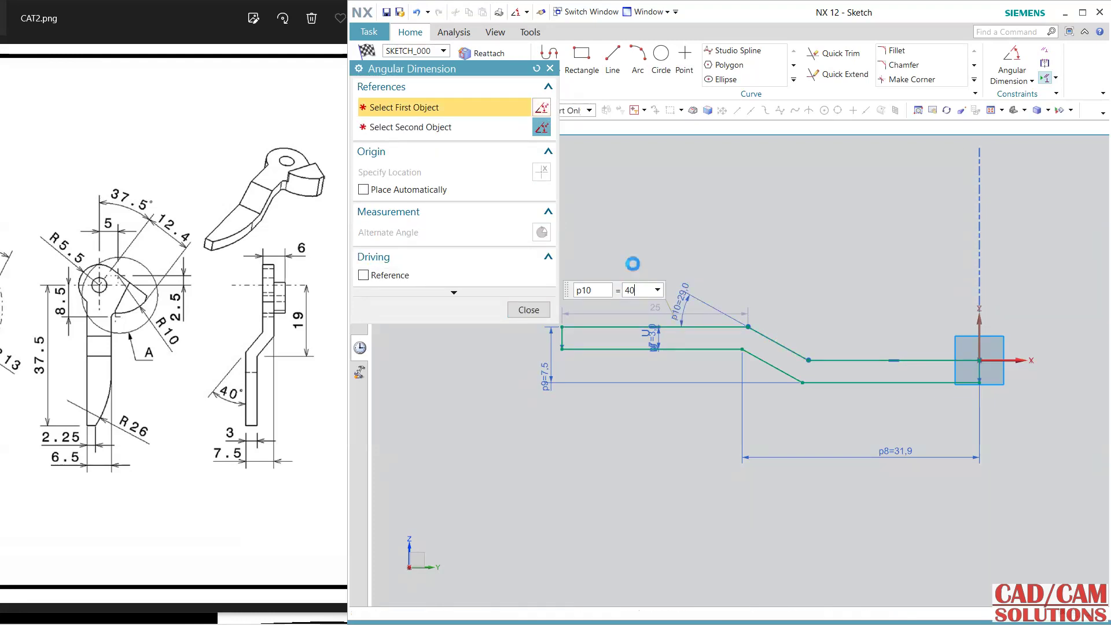
key("Return")
left_click(527, 310)
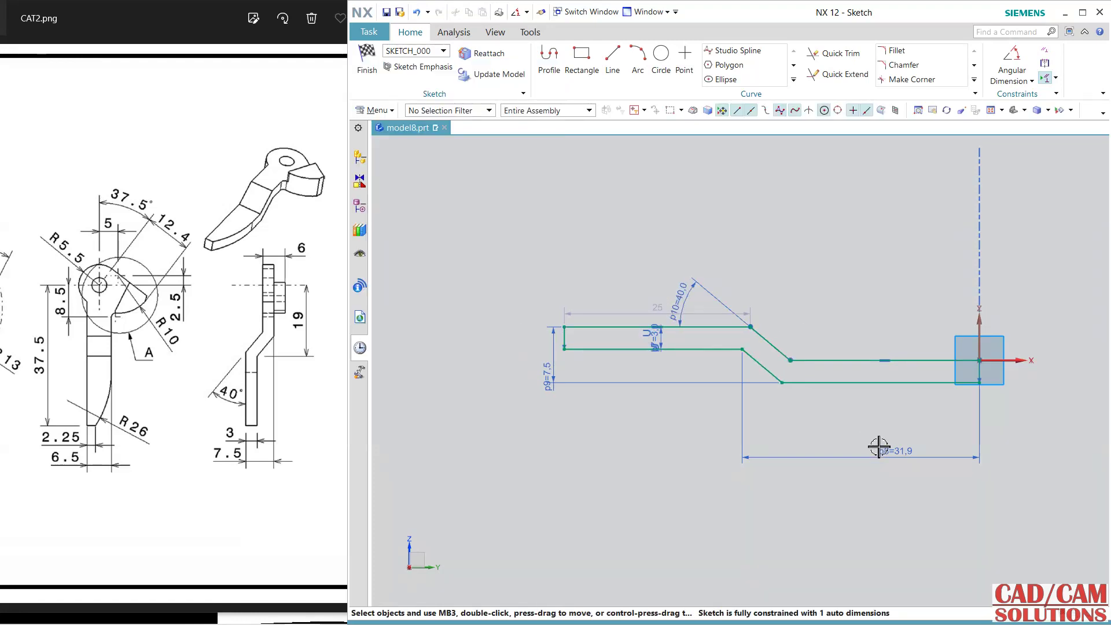
- Set the horizontal distance from the vertical axis to the left bend of the lower curve to 19 mm
double_click(818, 454)
type("1")
left_click(364, 305)
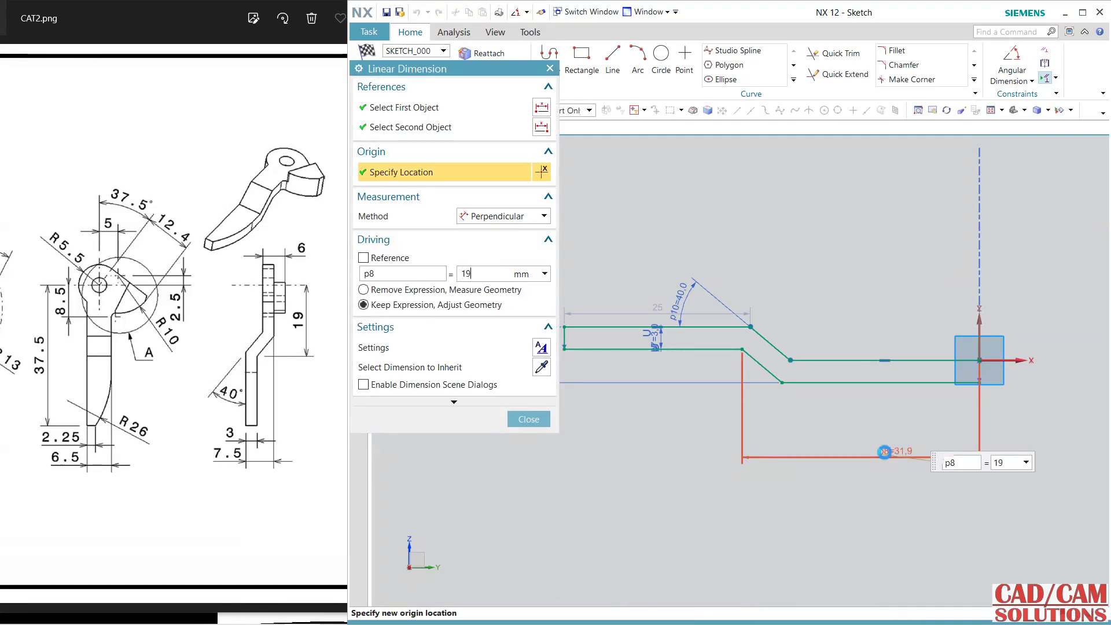
type("9")
key("Return")
left_click(529, 419)
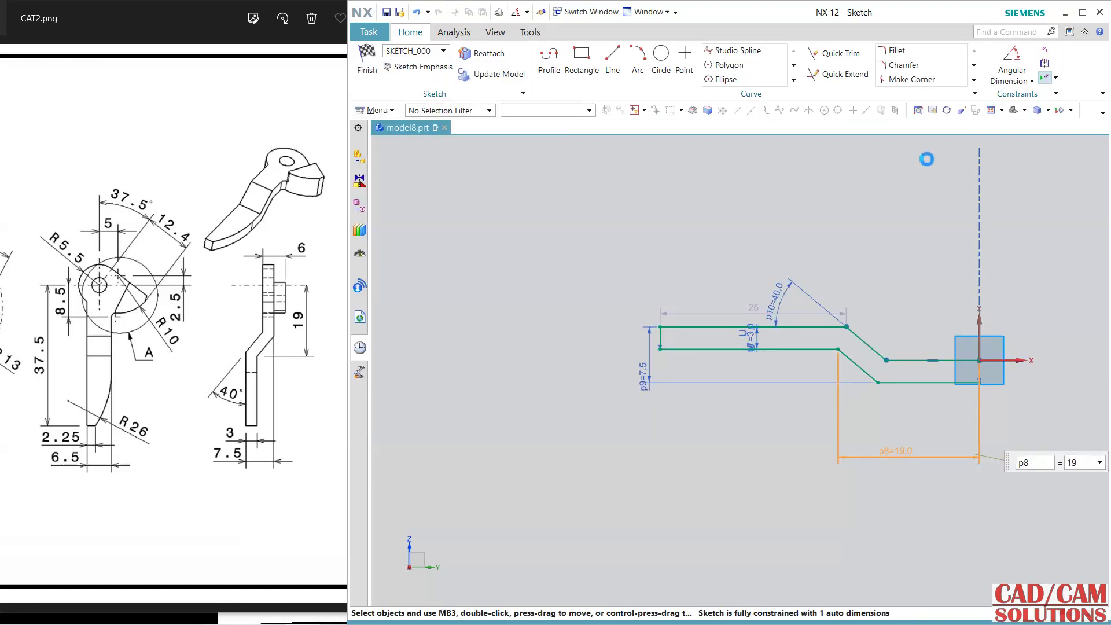
- Dimension the horizontal distance from the vertical axis to the profile's left end as 37.5 mm, and finish the sketch
left_click(1032, 81)
left_click(1029, 95)
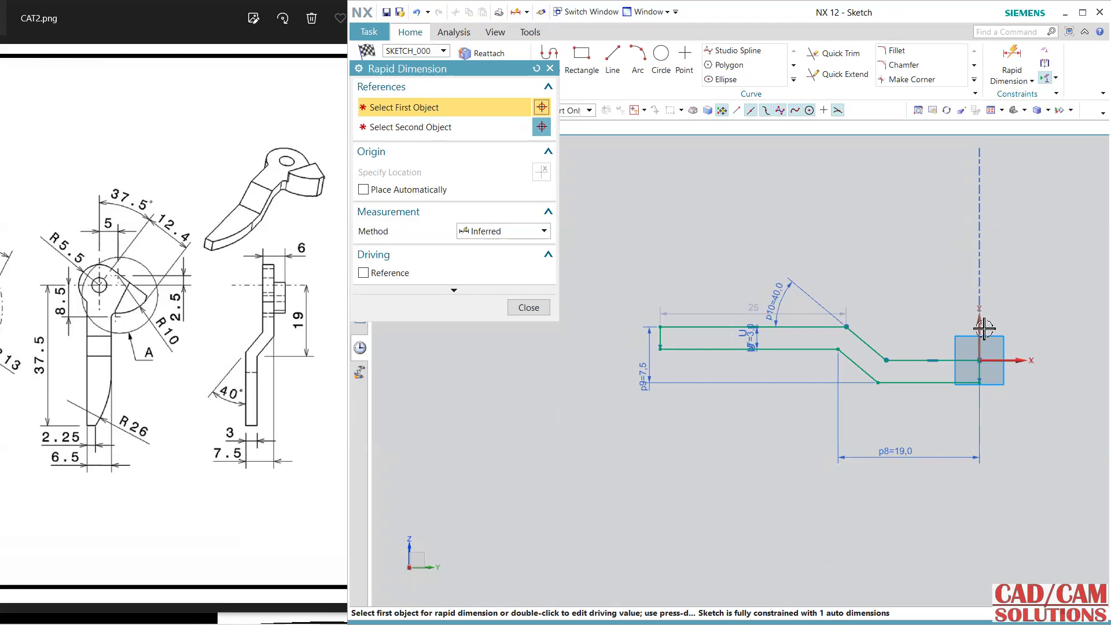
left_click(979, 336)
left_click(662, 334)
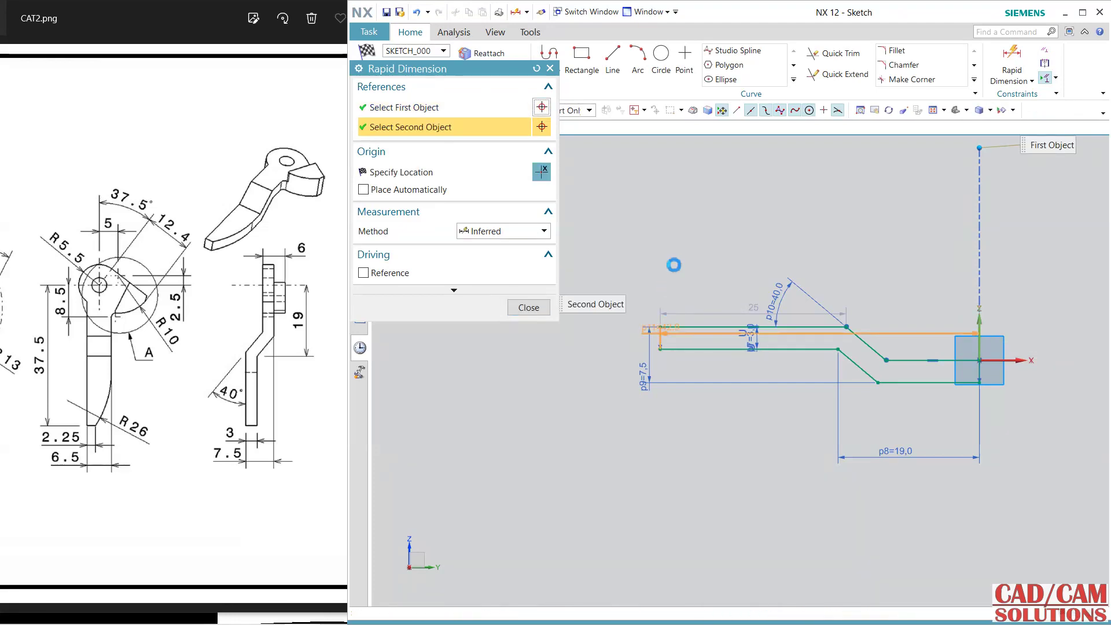
left_click(814, 247)
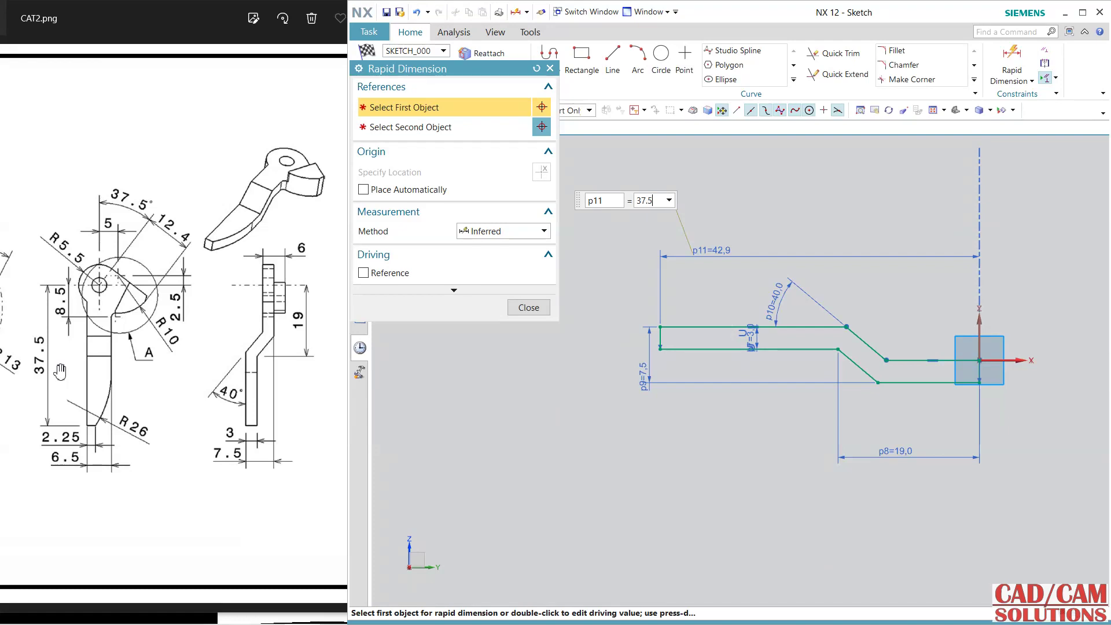
key("Return")
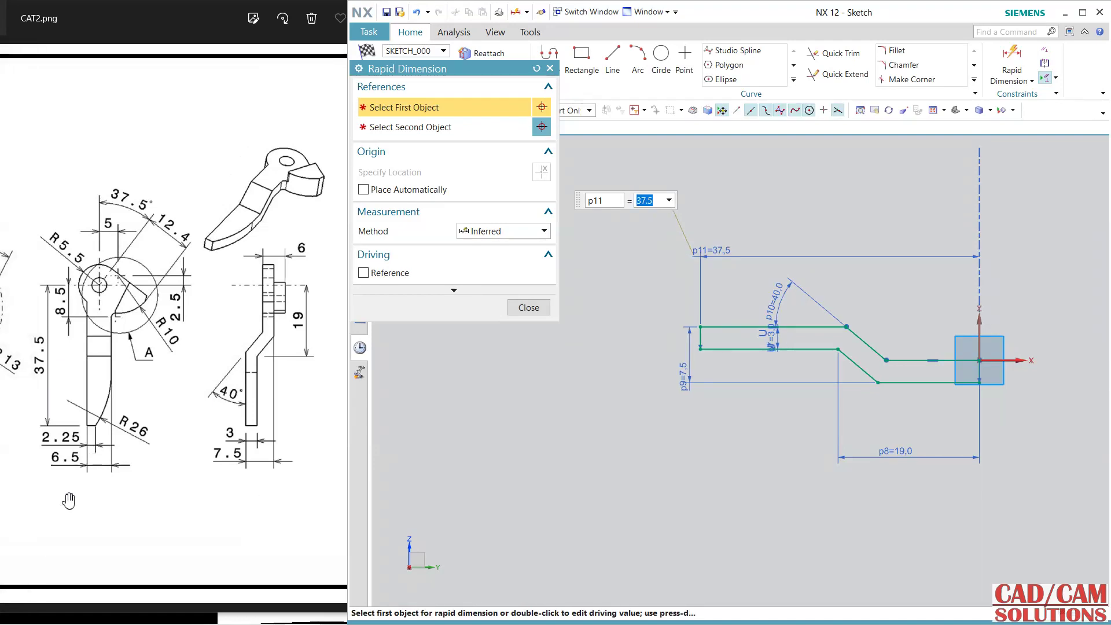
middle_click(632, 409)
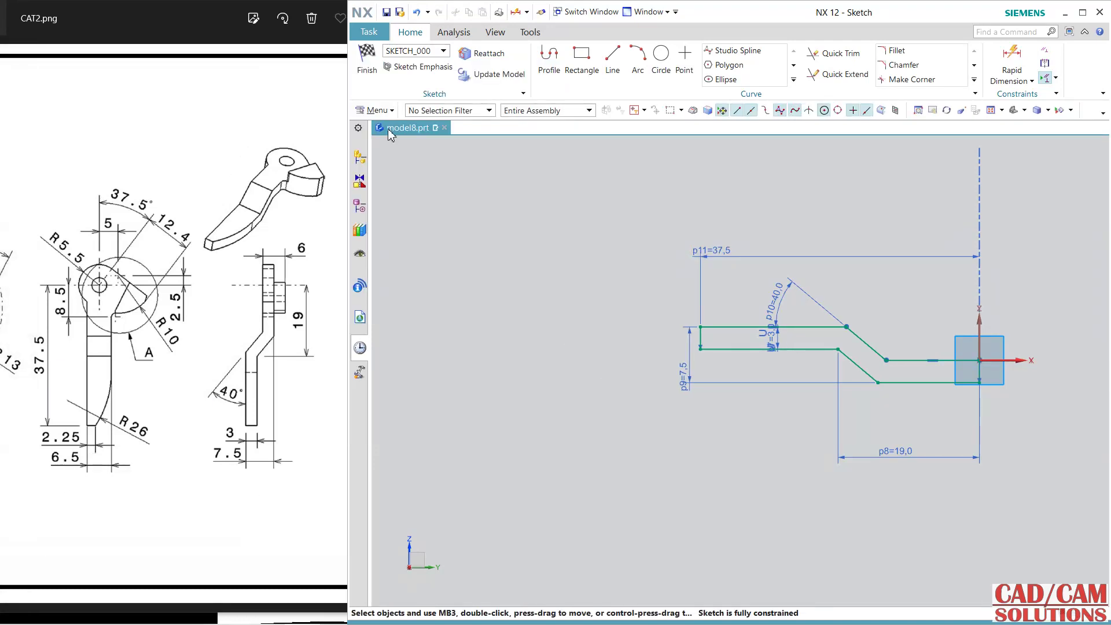
left_click(369, 75)
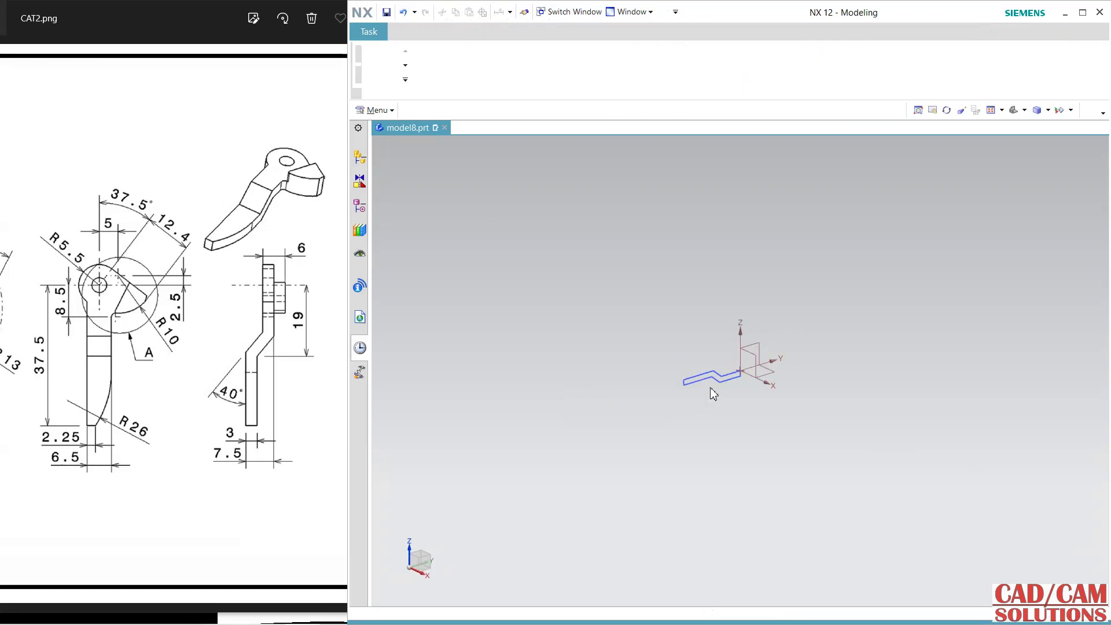
- Extrude the closed stepped profile symmetrically with a distance of 6.5/2 mm
scroll(658, 381, "up", 2)
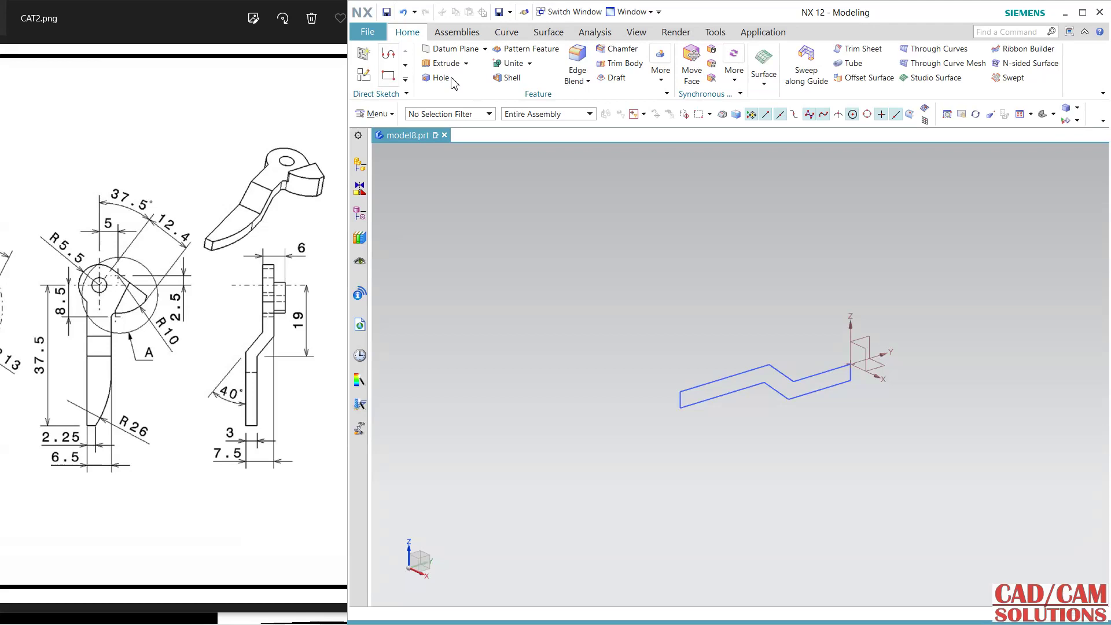
left_click(446, 64)
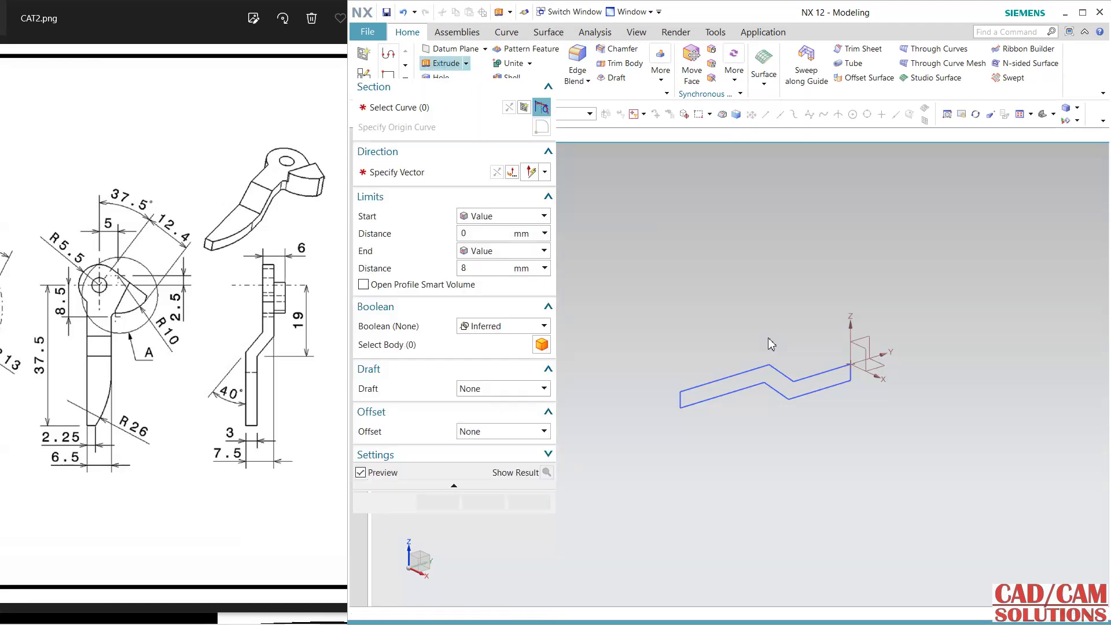
left_click(745, 372)
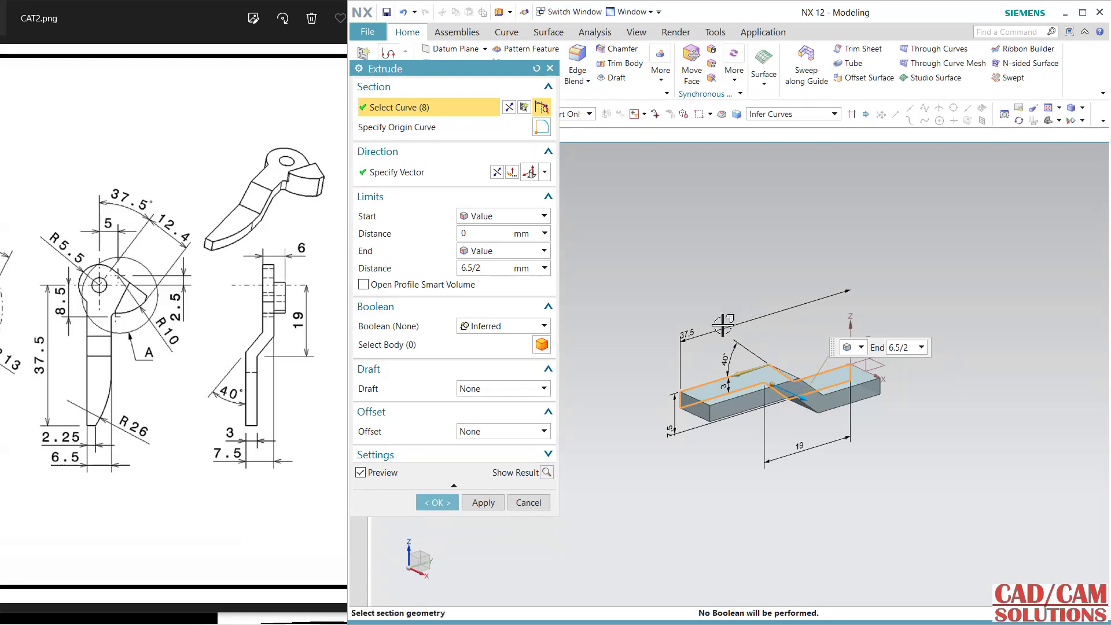
left_click(519, 251)
left_click(496, 277)
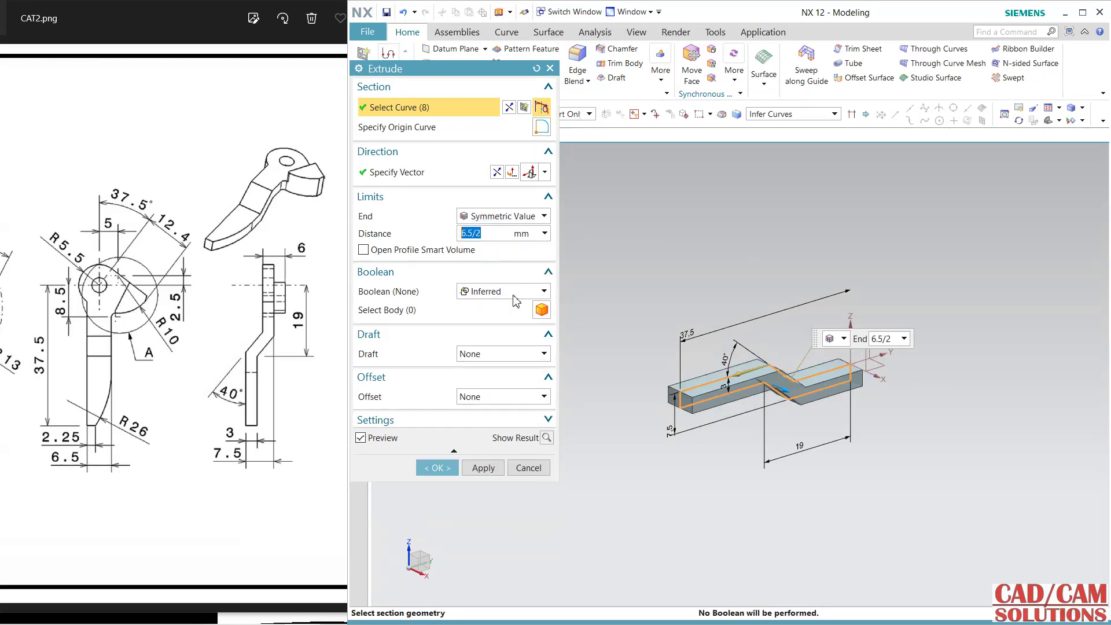
left_click(455, 467)
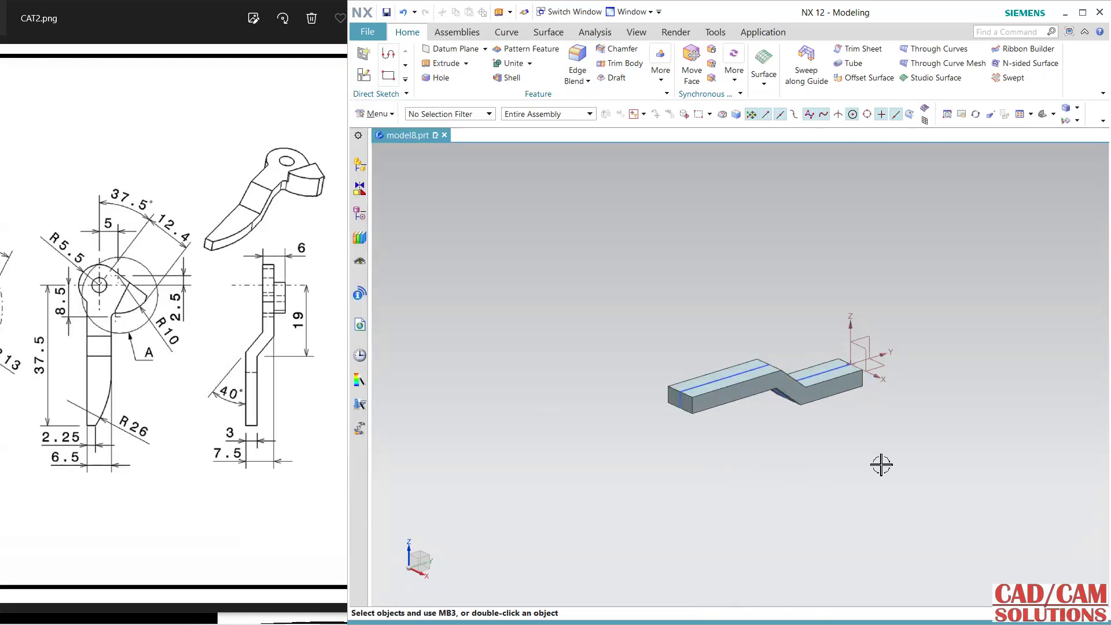
- Create a sketch on the underside face of the flat section at the origin, with the reversed X-axis as horizontal reference
middle_click_drag(881, 465, 869, 312)
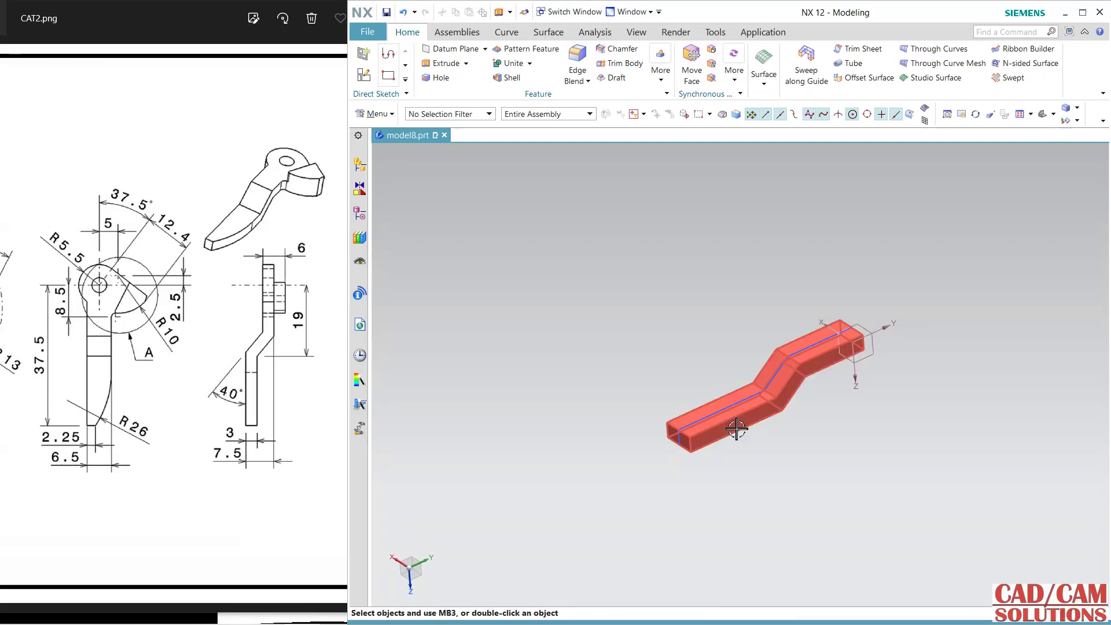
scroll(737, 422, "up", 2)
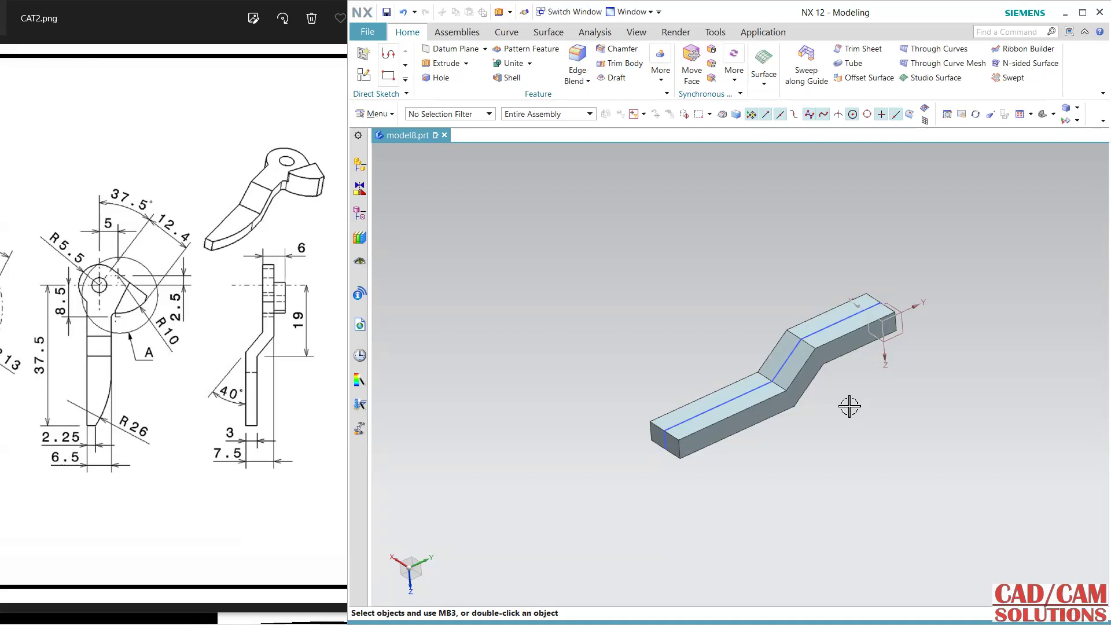
scroll(868, 342, "up", 2)
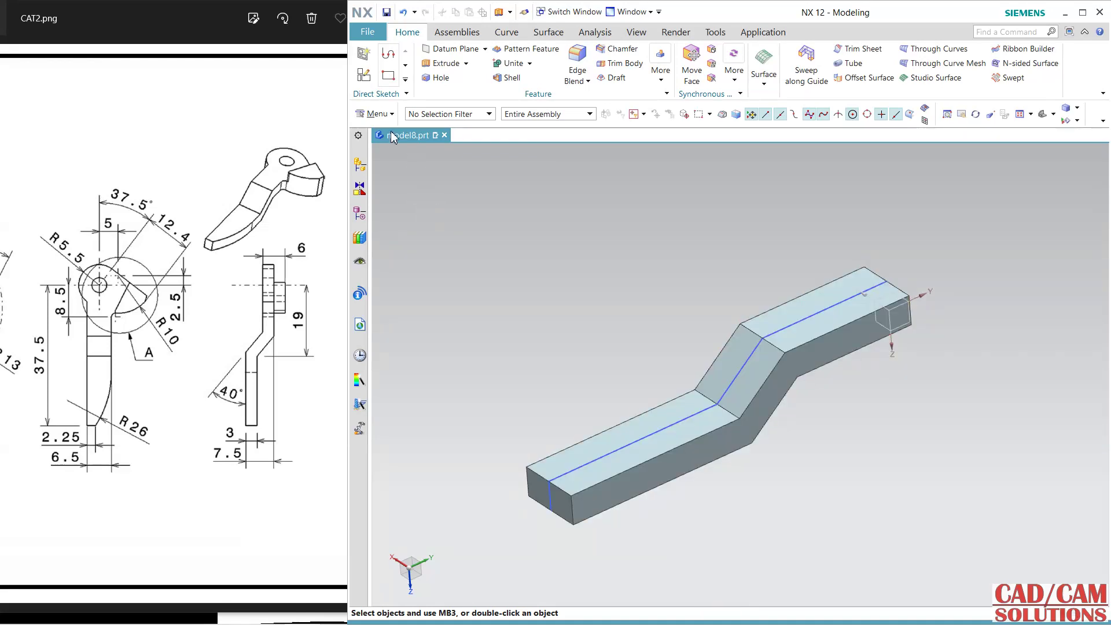
left_click(364, 78)
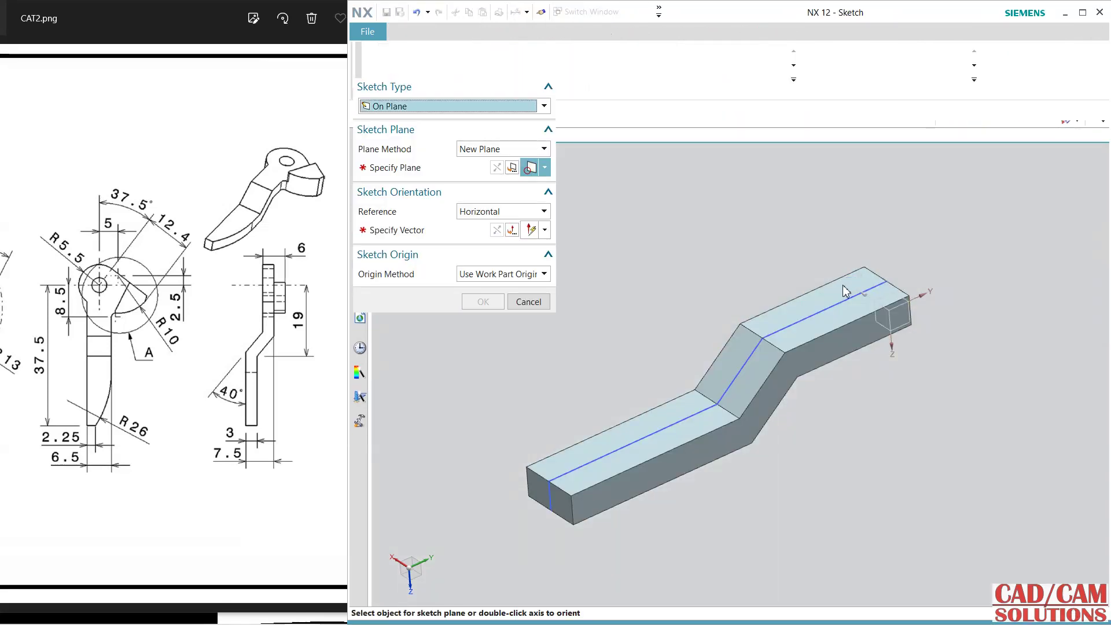
left_click(842, 289)
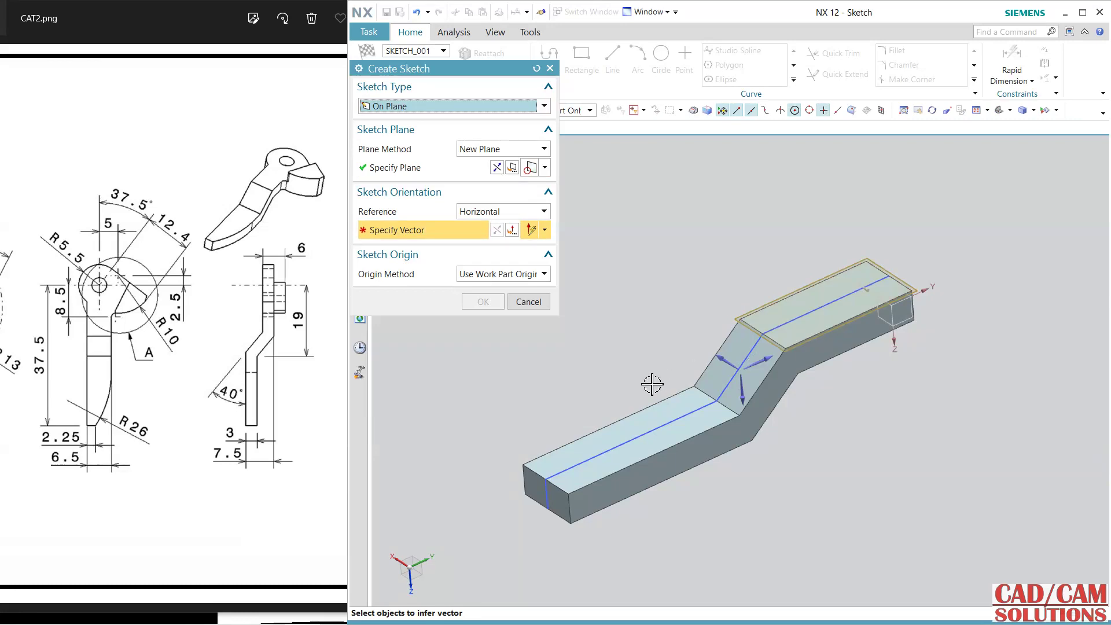
middle_click_drag(652, 384, 727, 397)
left_click(598, 320)
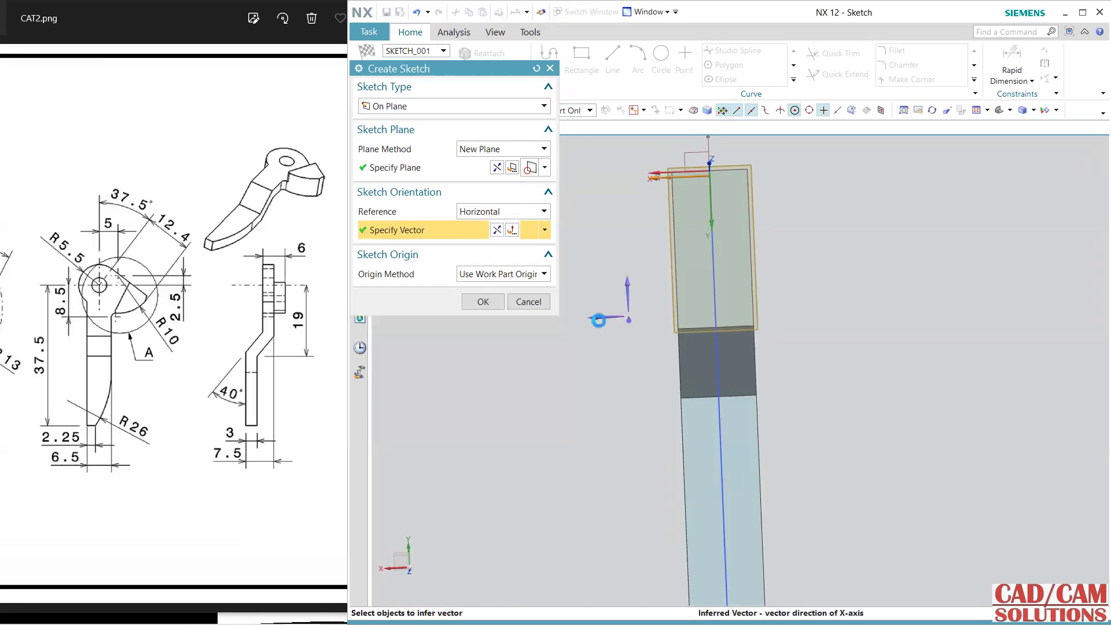
left_click(496, 230)
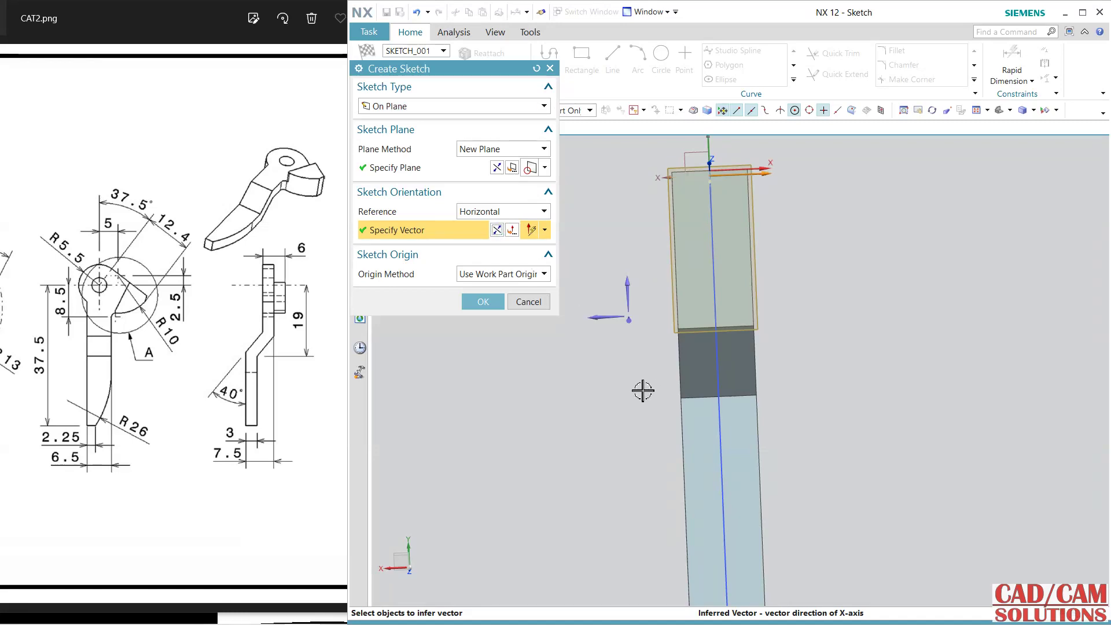
left_click(483, 302)
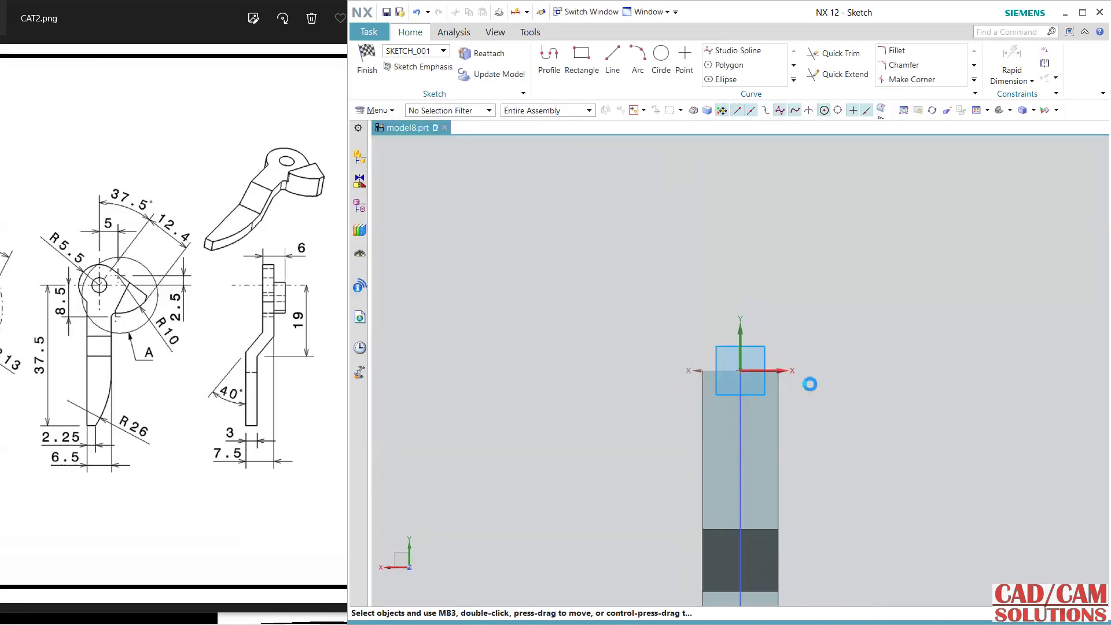
- Draw an 11 mm diameter circle centred on the sketch origin
scroll(783, 432, "up", 3)
key("o")
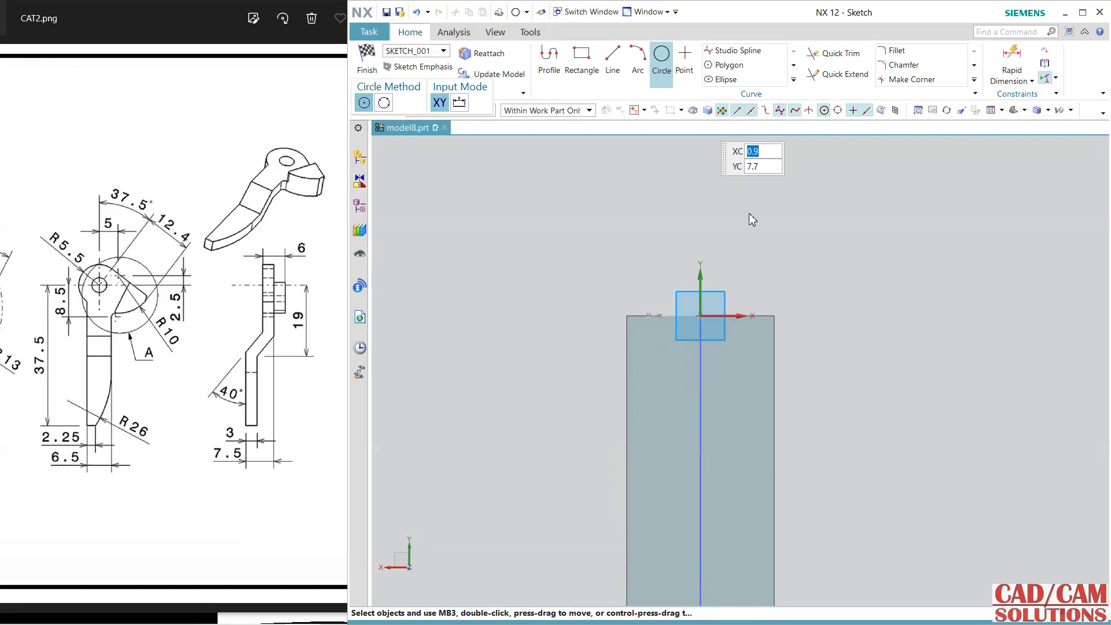
left_click(702, 317)
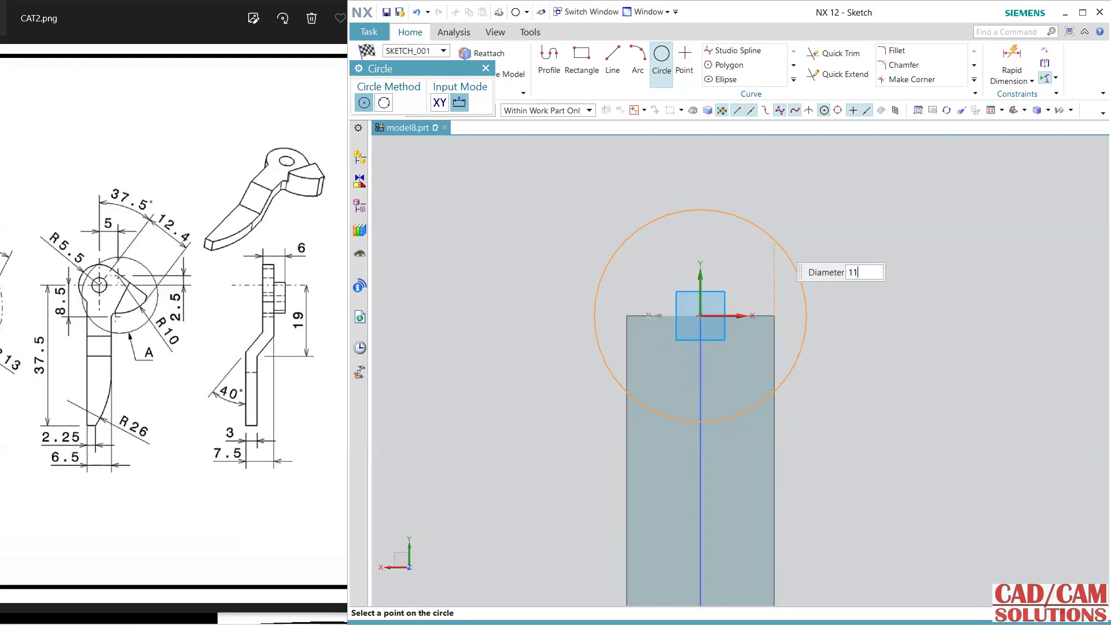
type("11")
key("Return")
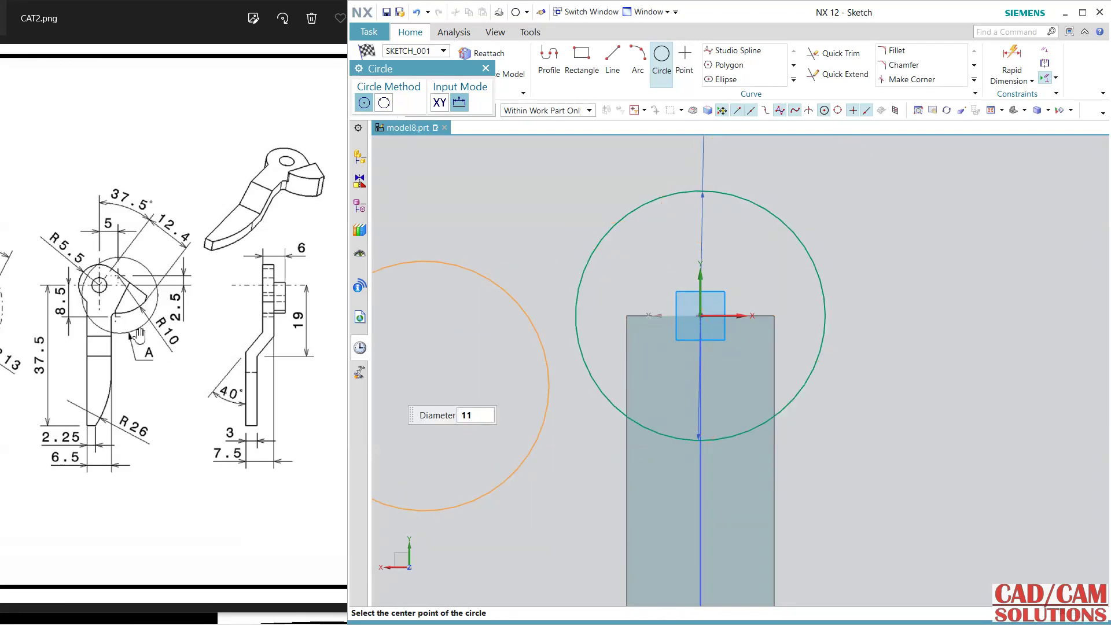
- Check the pivot hole size in the drawing and draw a 4 mm diameter circle centred on the sketch origin
left_click_drag(139, 334, 307, 317)
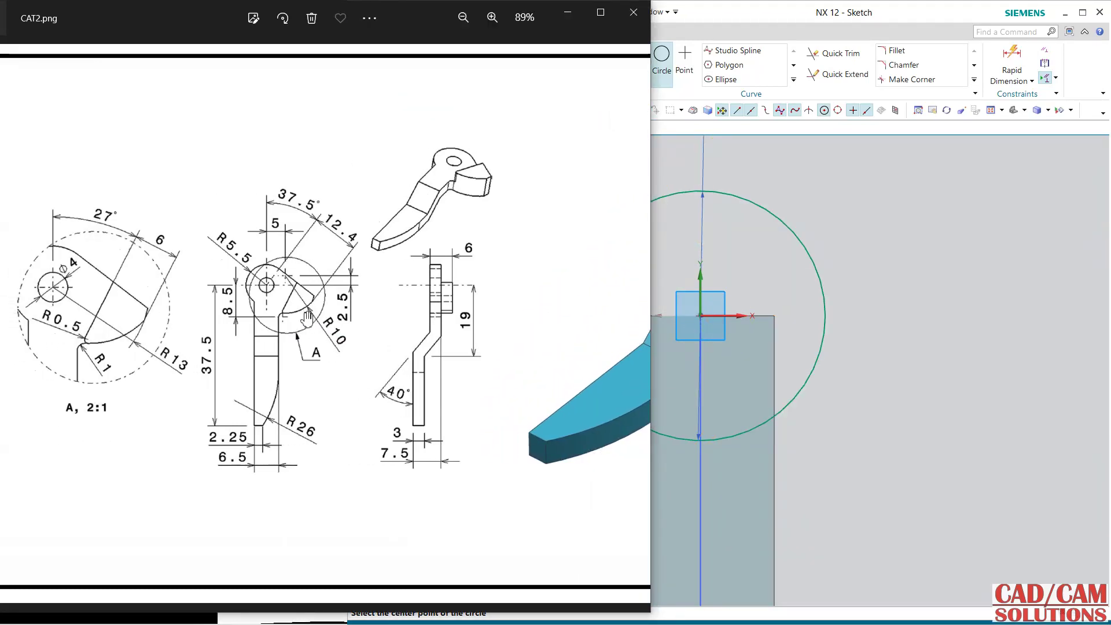
left_click(777, 24)
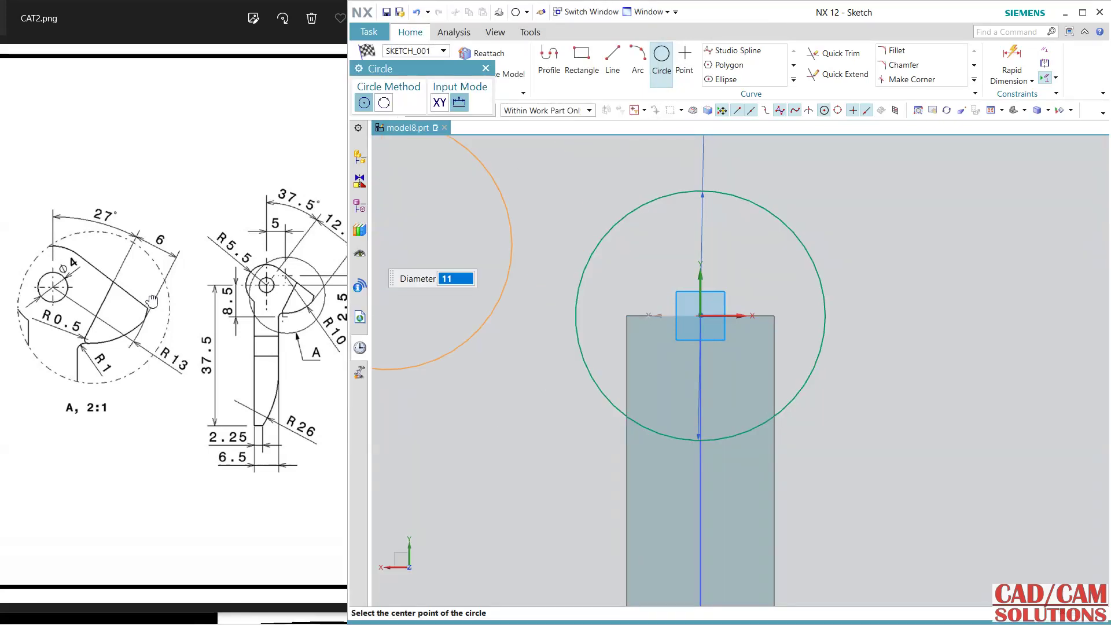
left_click_drag(150, 300, 128, 300)
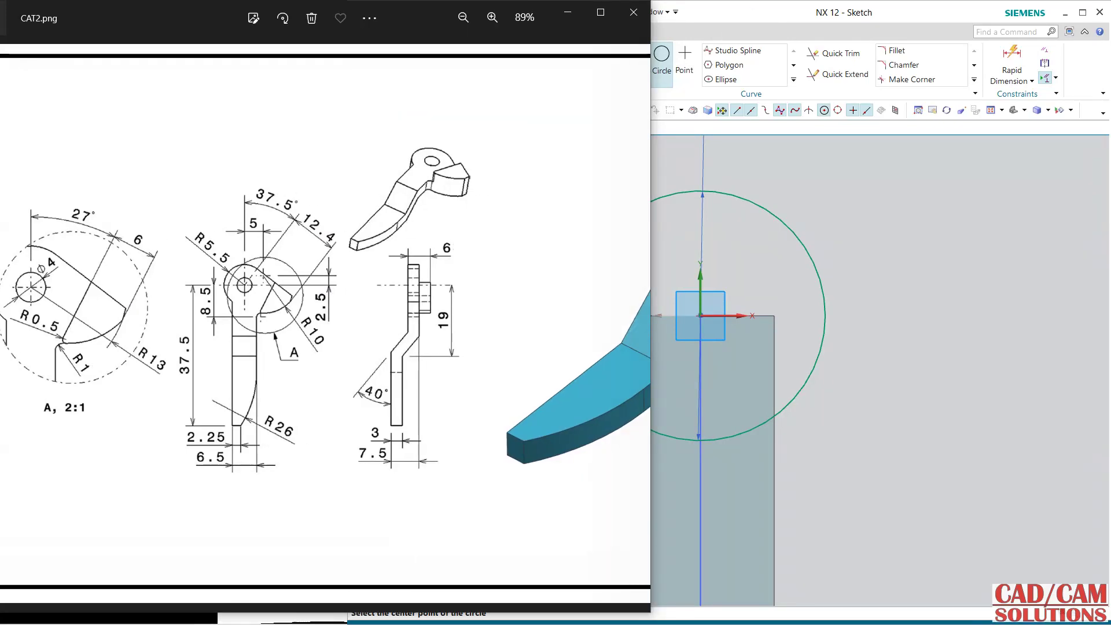
left_click(751, 13)
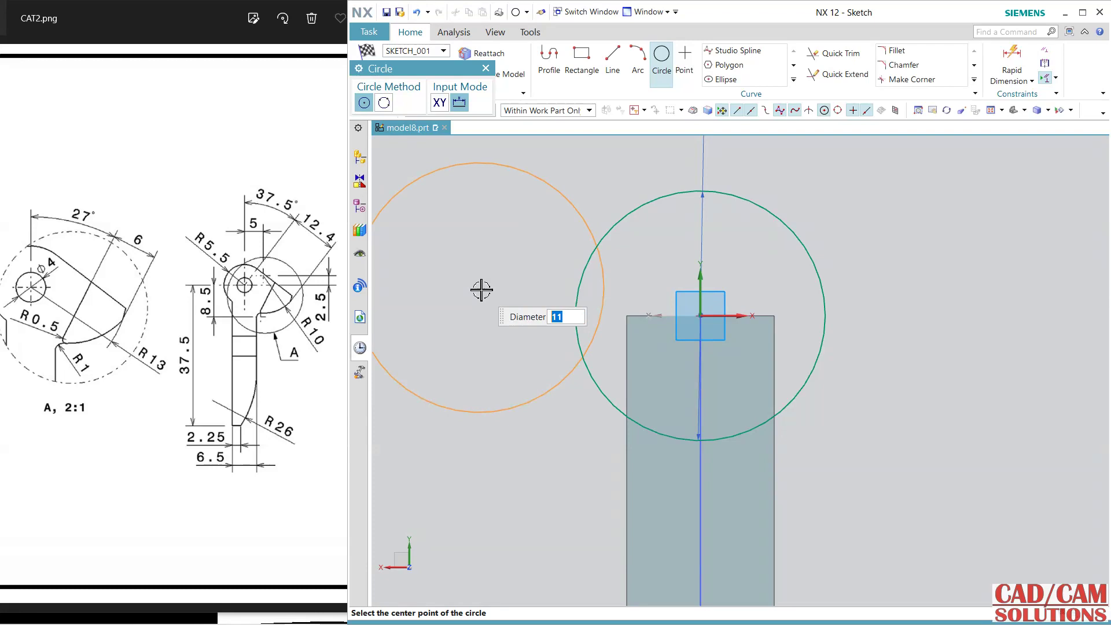
type("4")
key("Return")
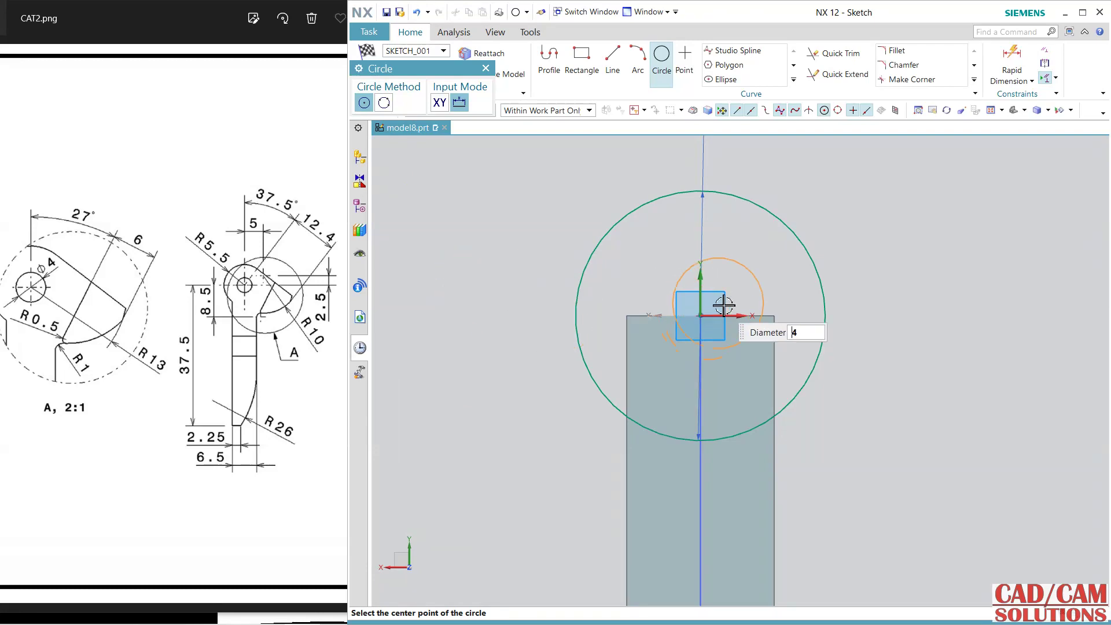
left_click(701, 315)
key("Escape")
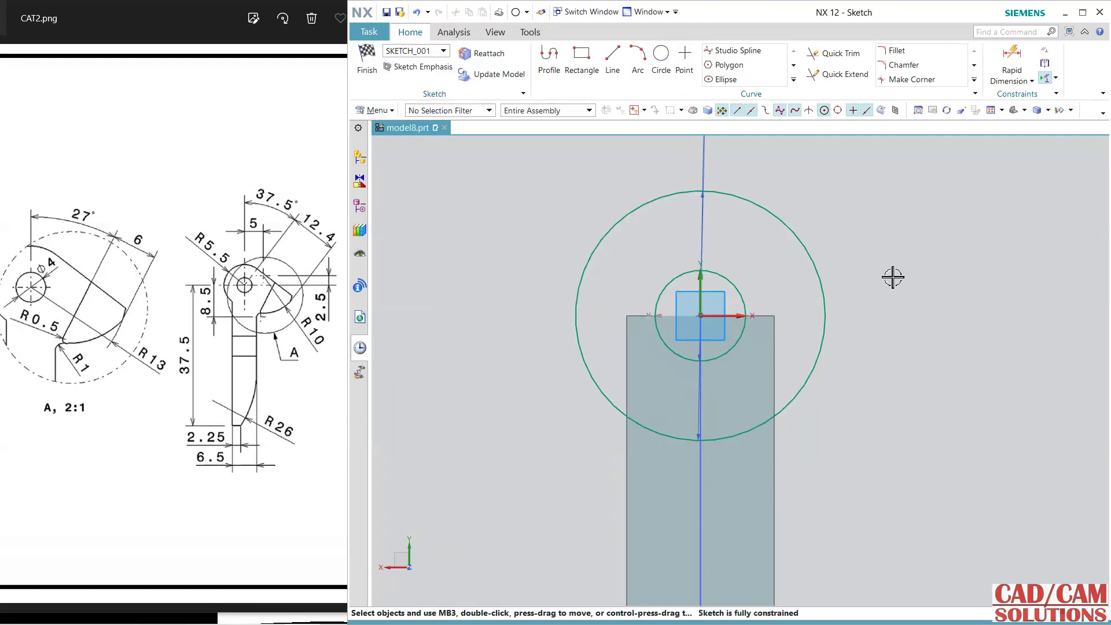
- Draw a line about 12 mm long, tangent to the 11 mm circle's upper side and sloping down away from the lever
middle_click_drag(727, 314, 616, 312, "shift")
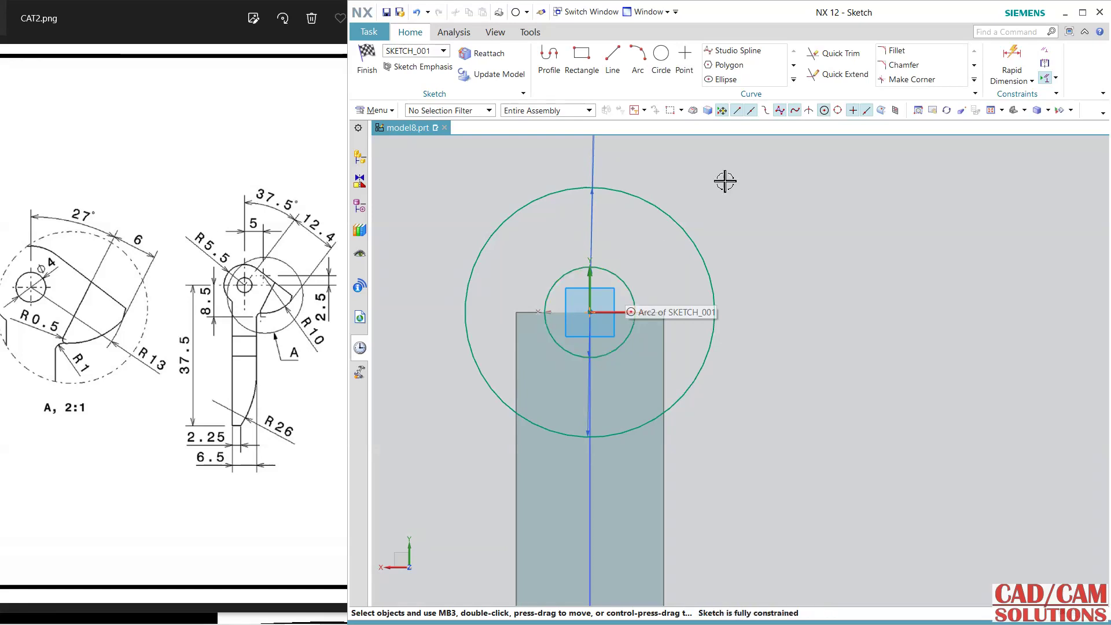
left_click(550, 68)
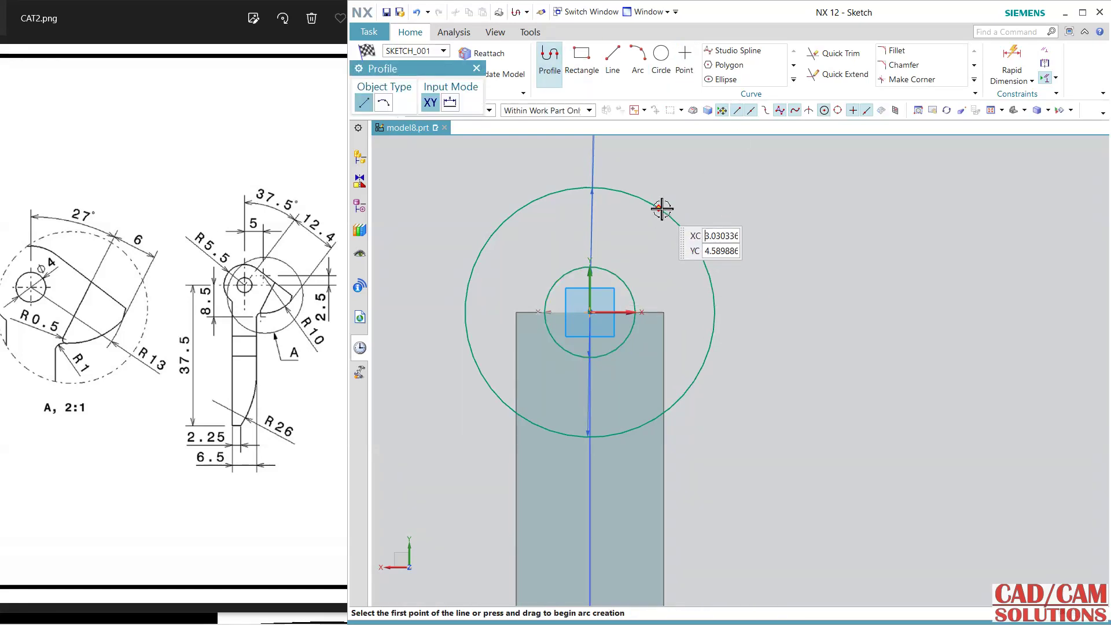
left_click(680, 226)
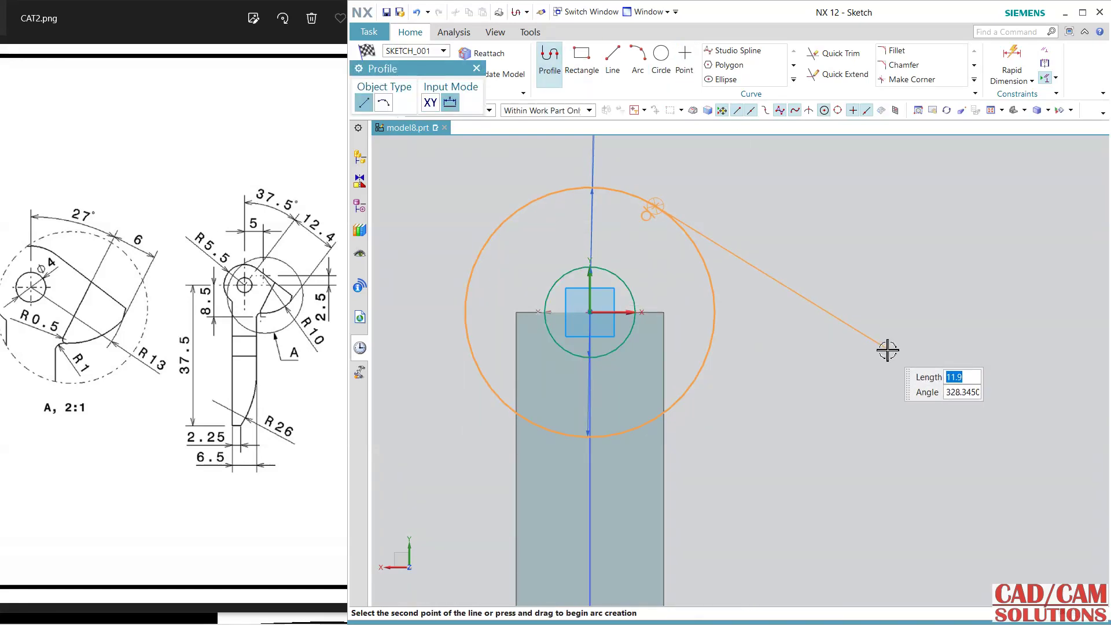
left_click(887, 349)
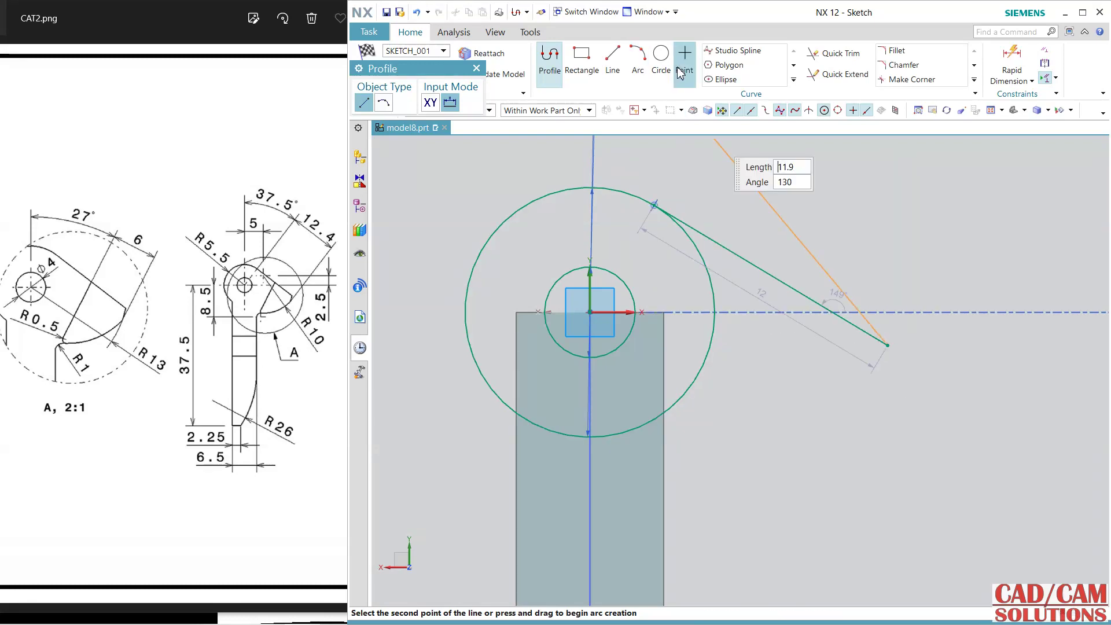
- Draw a circle centred on the sketch origin and passing through the tangent line's outer end
left_click(660, 56)
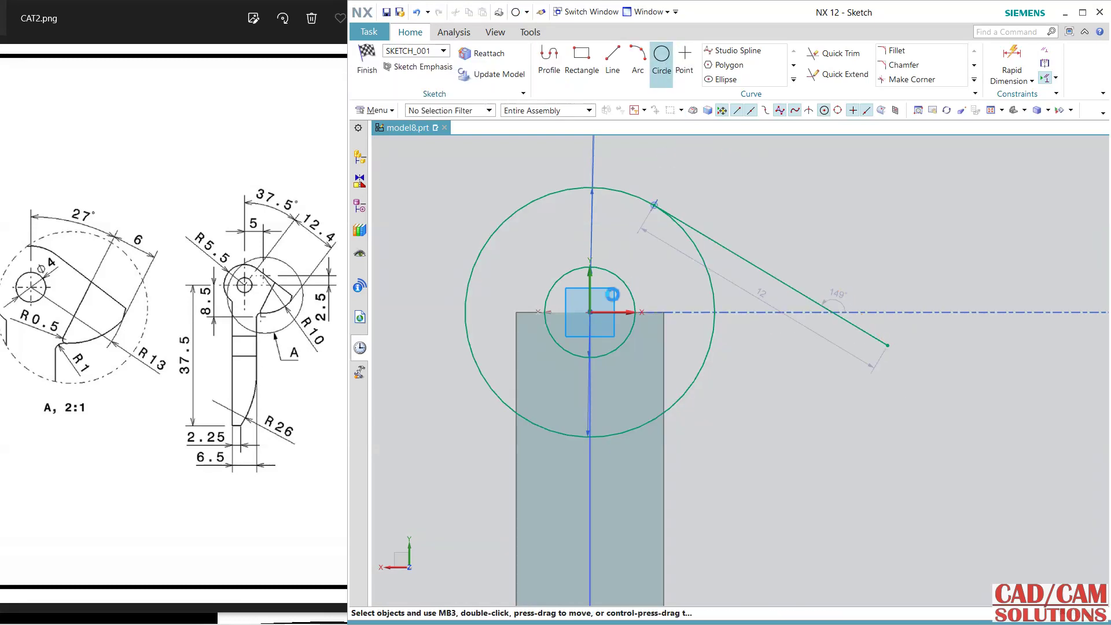
left_click(591, 314)
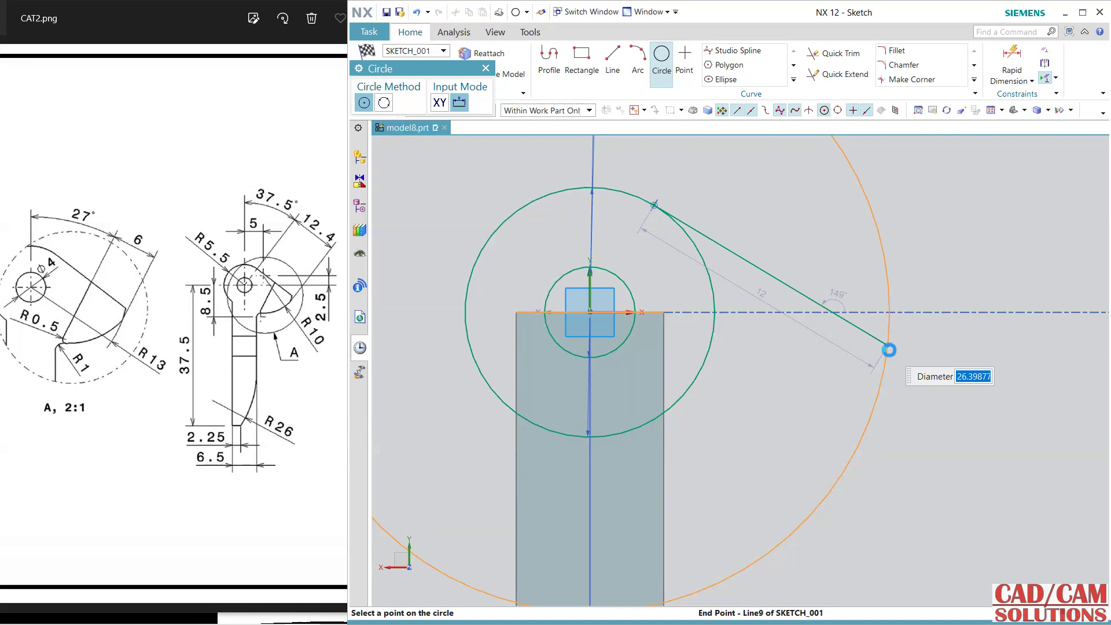
left_click(889, 350)
key("Escape")
scroll(912, 413, "up", 1)
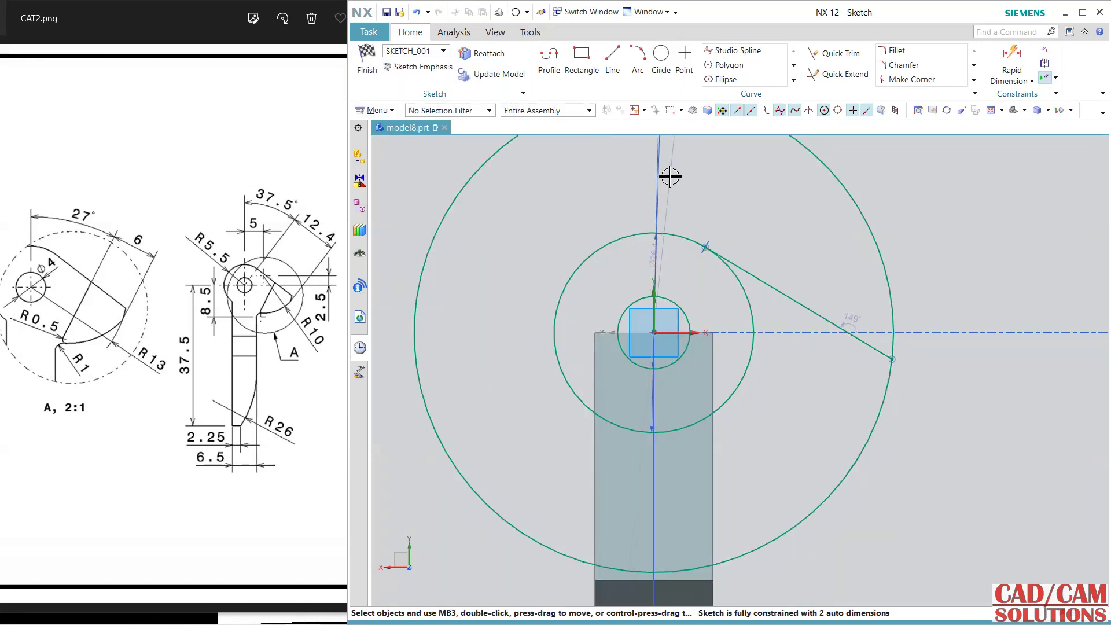
- Reposition the outer circle's diameter dimension and set it to 26 mm
left_click_drag(669, 177, 948, 273)
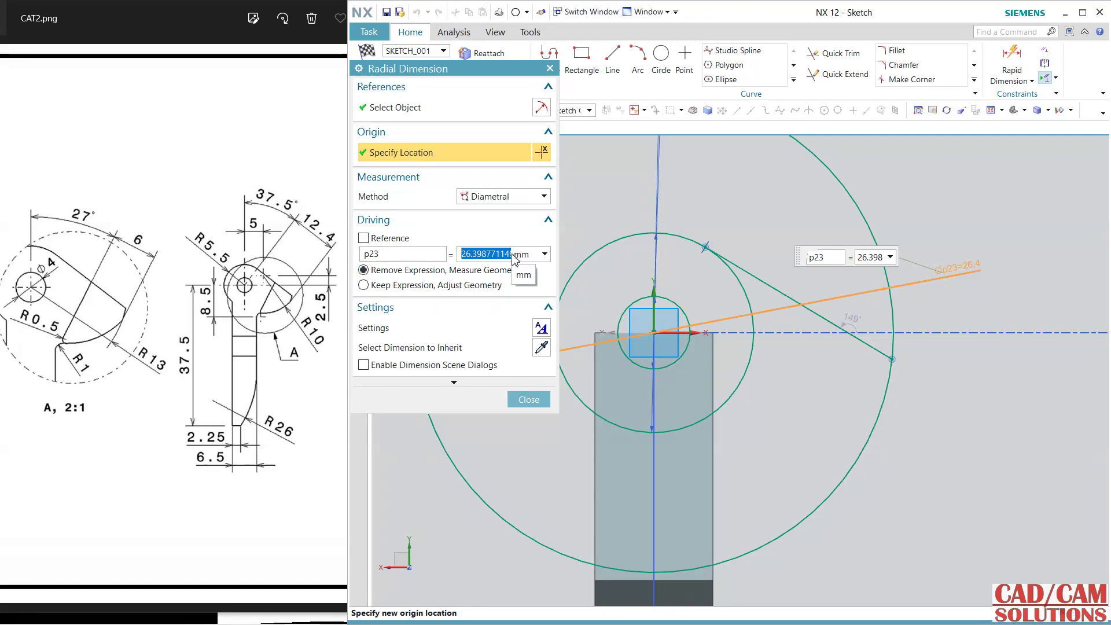
type("26")
key("Return")
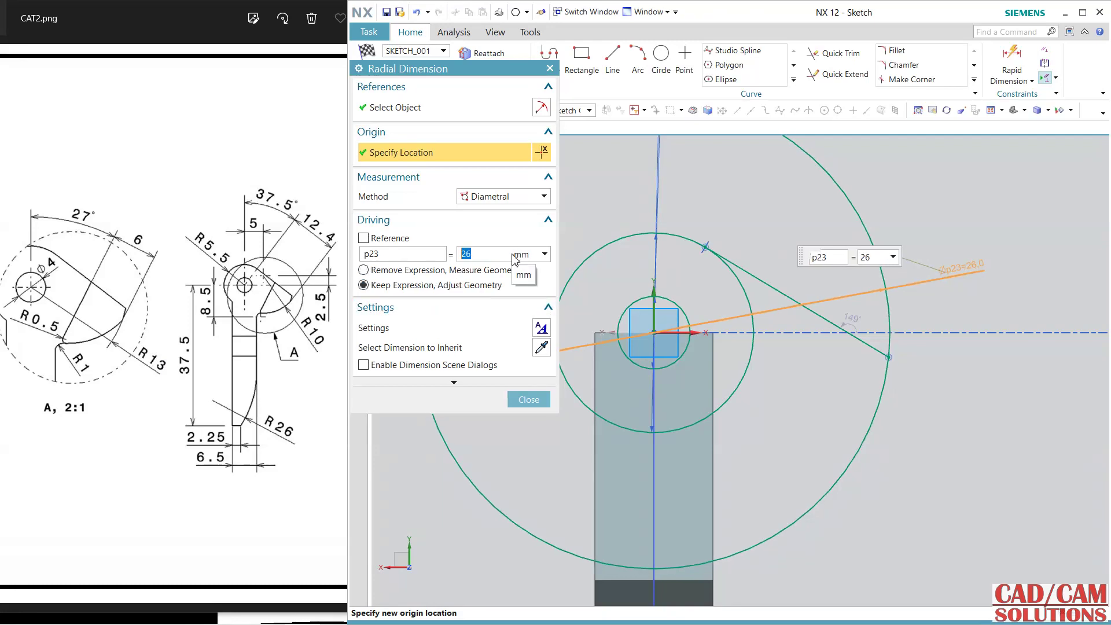
left_click(529, 399)
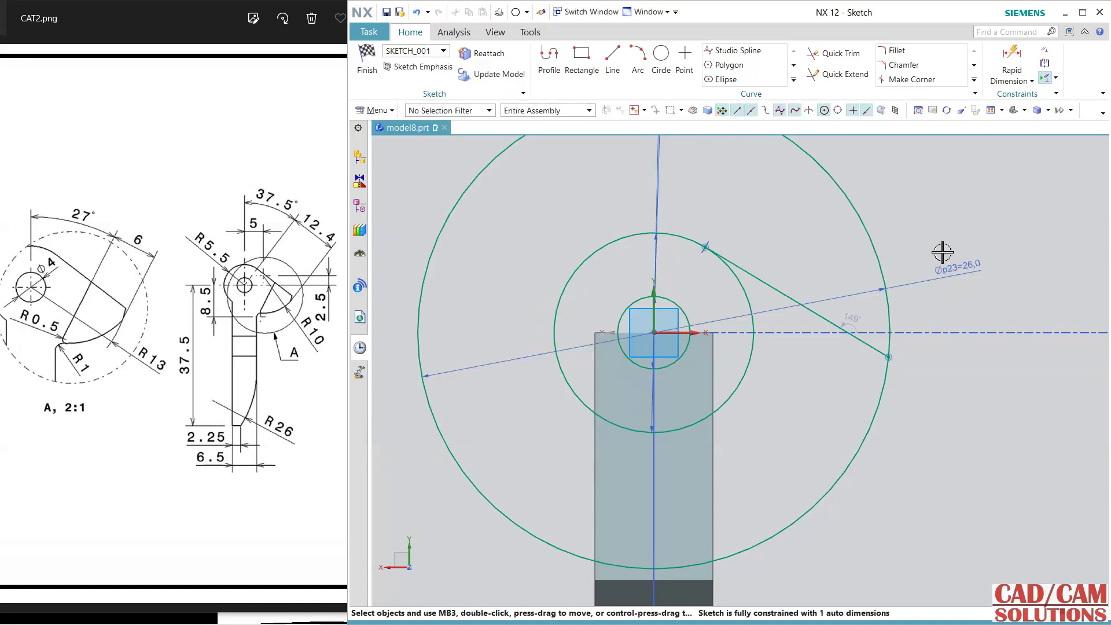
- Draw a three-point arc of about 11 mm radius from the 26 mm circle, below the tangent line, to the lever's side edge
left_click(638, 61)
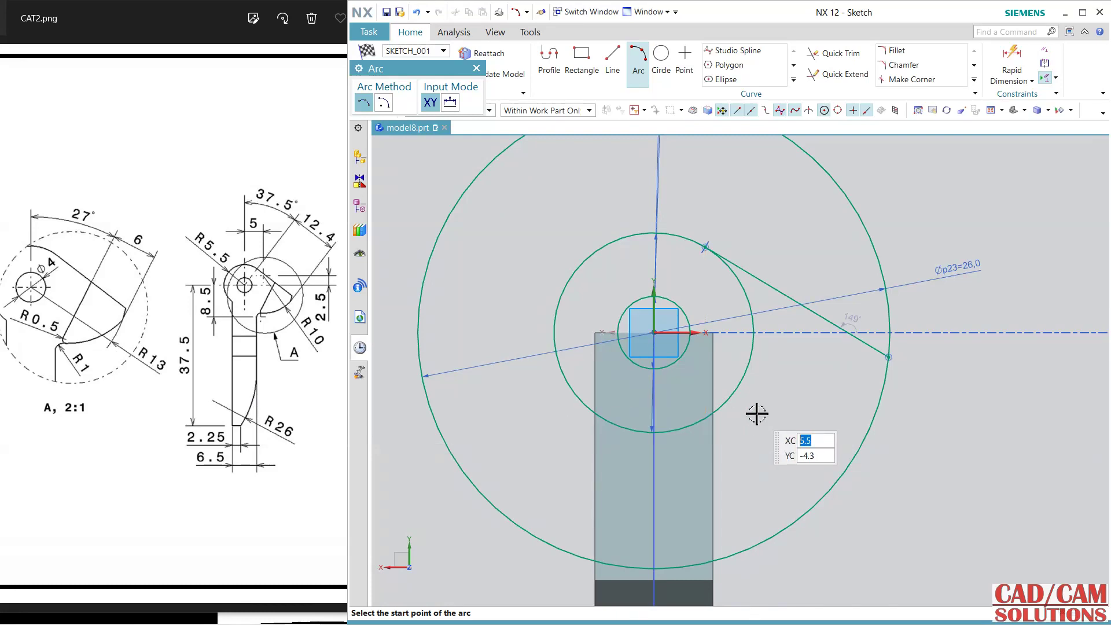
middle_click(935, 405)
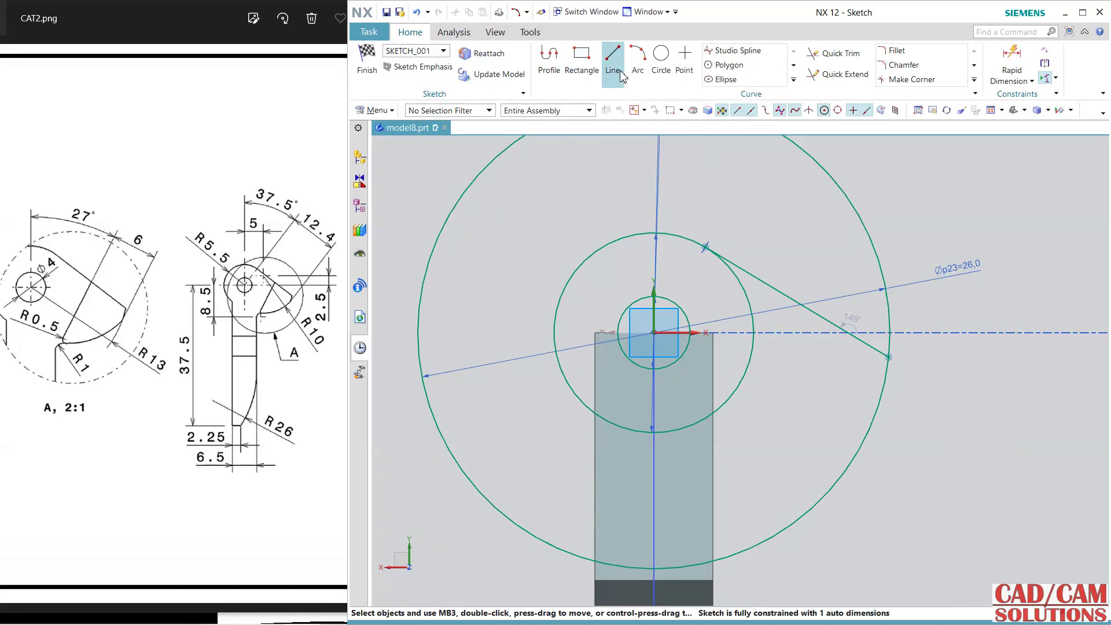
left_click(637, 56)
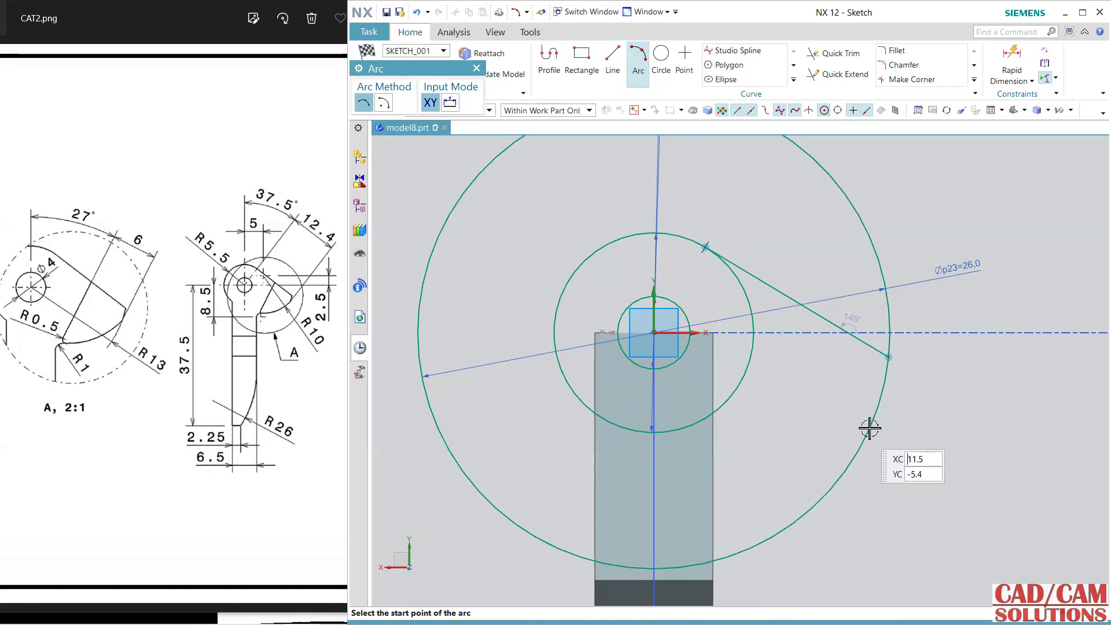
left_click(879, 413)
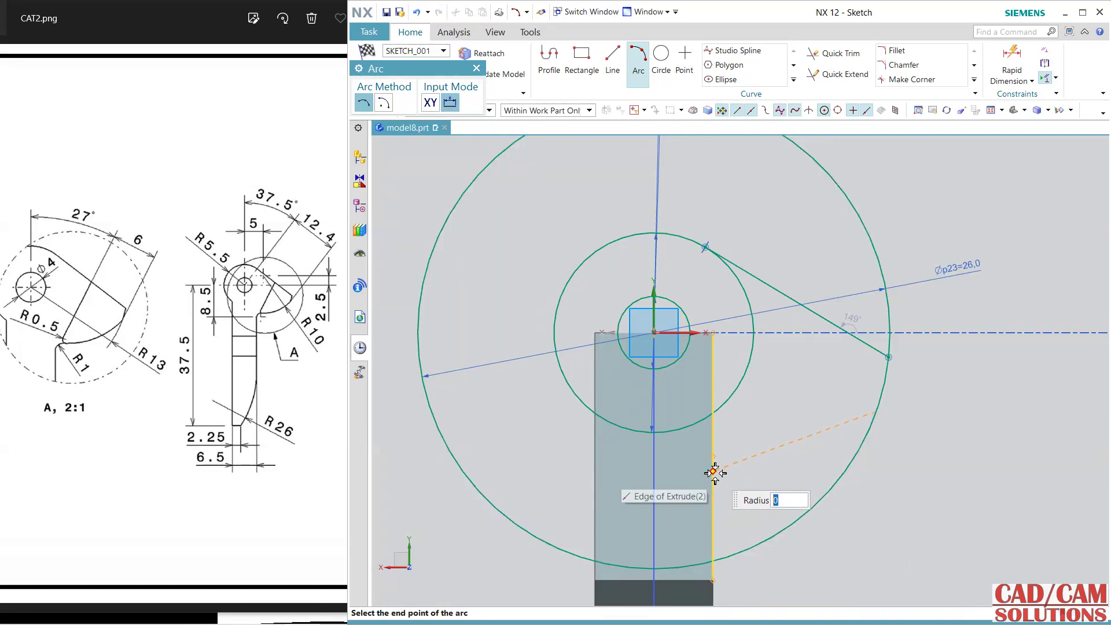
left_click(714, 472)
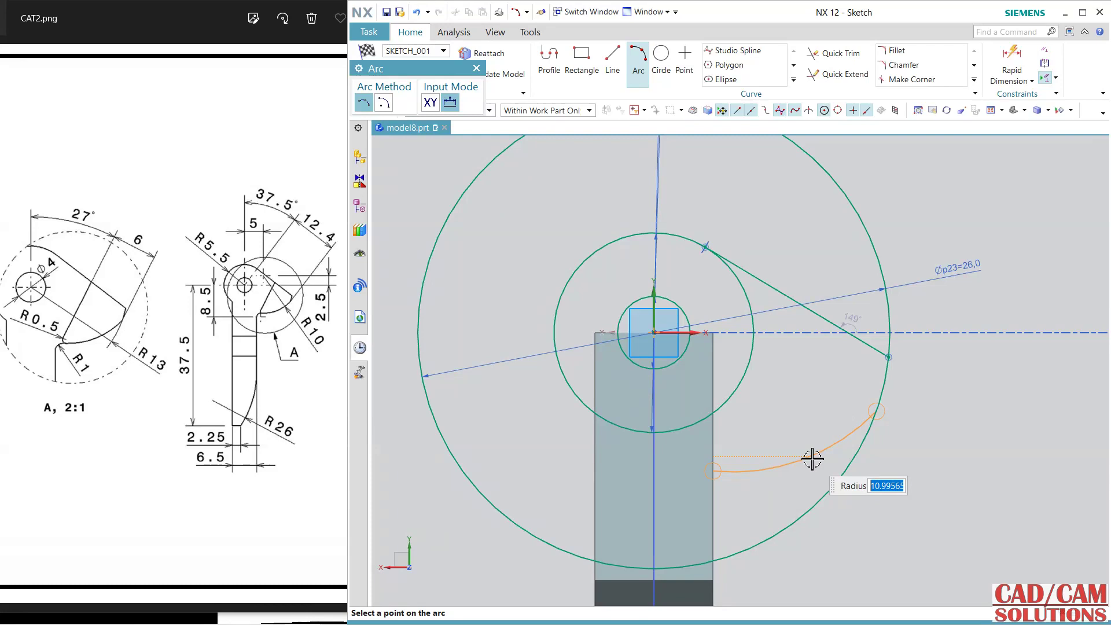
left_click(812, 459)
key("Escape")
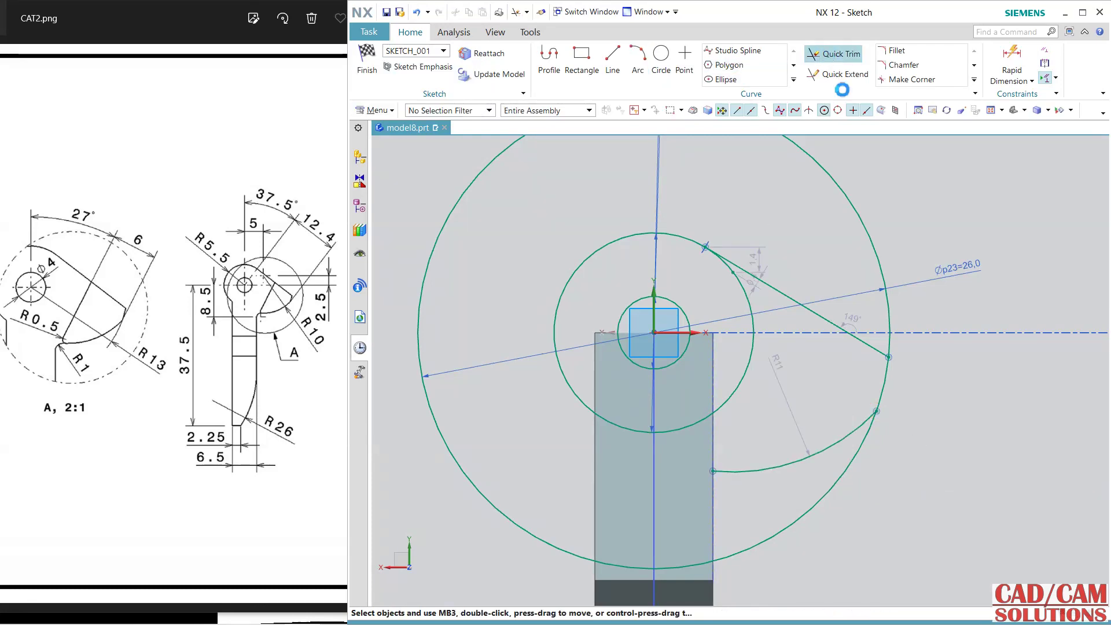
- Trim the 26 mm circle to the short piece between the tangent line and the lower arc, and set that arc's radius to 10 mm
left_click(833, 53)
key("Escape")
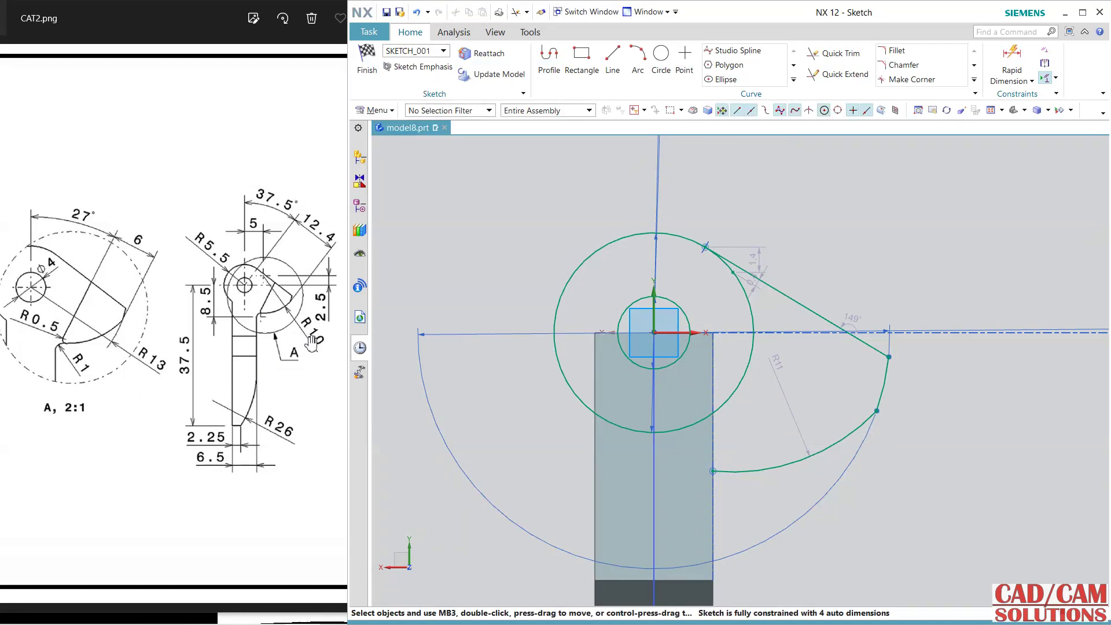
double_click(795, 400)
type("10")
key("Return")
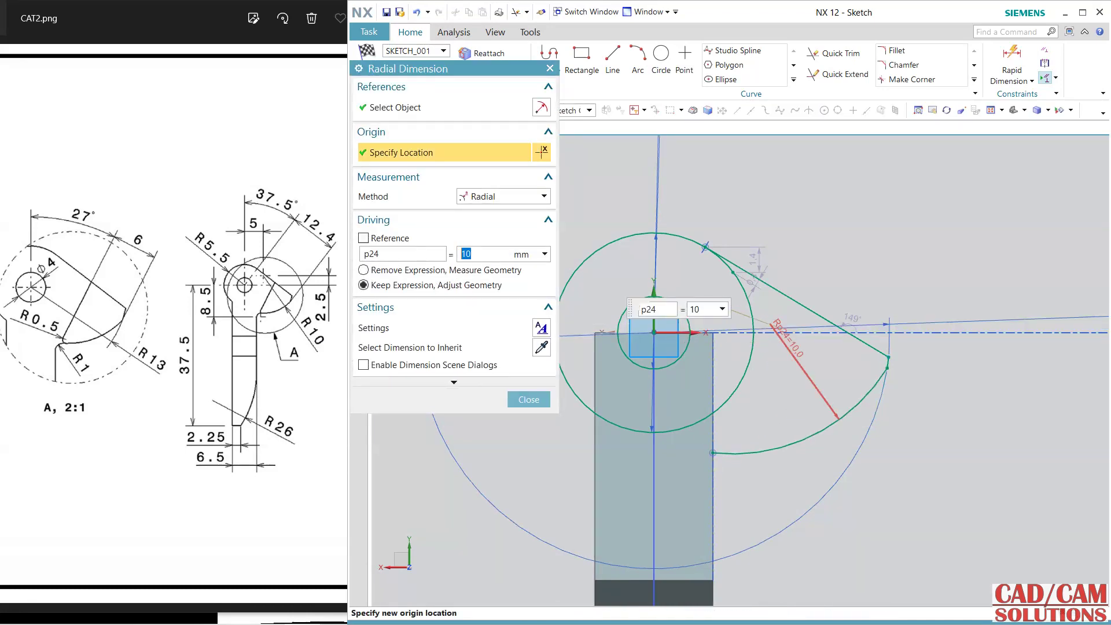
left_click(526, 400)
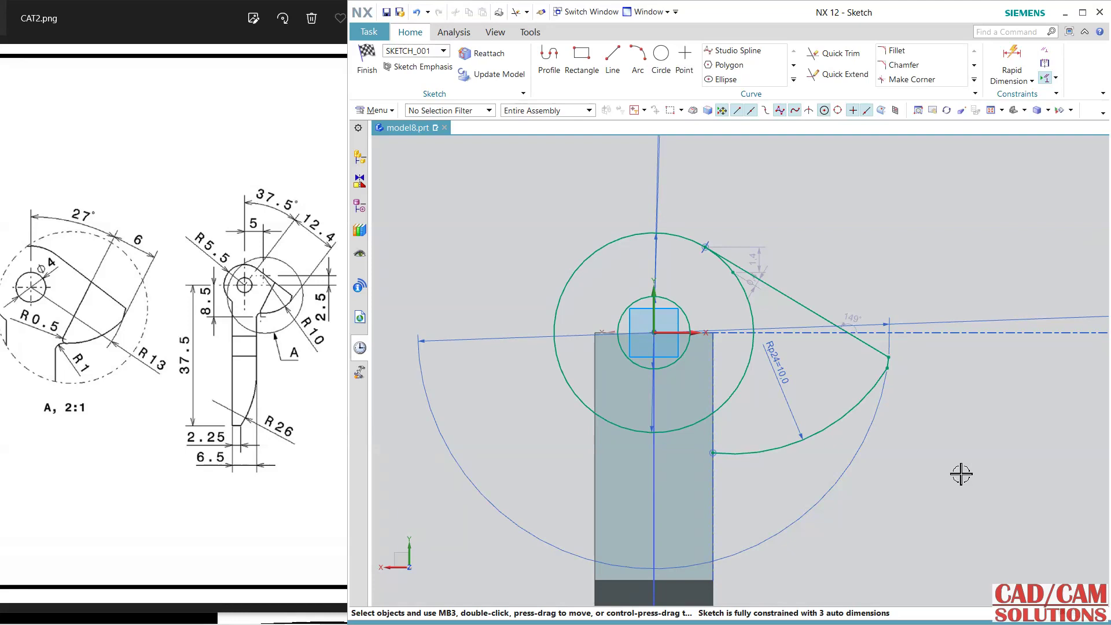
mouse_move(932, 318)
left_mouse_down()
mouse_move(736, 390)
mouse_move(636, 291)
mouse_move(626, 241)
mouse_move(853, 355)
mouse_move(849, 377)
mouse_move(836, 245)
mouse_move(845, 264)
left_mouse_up()
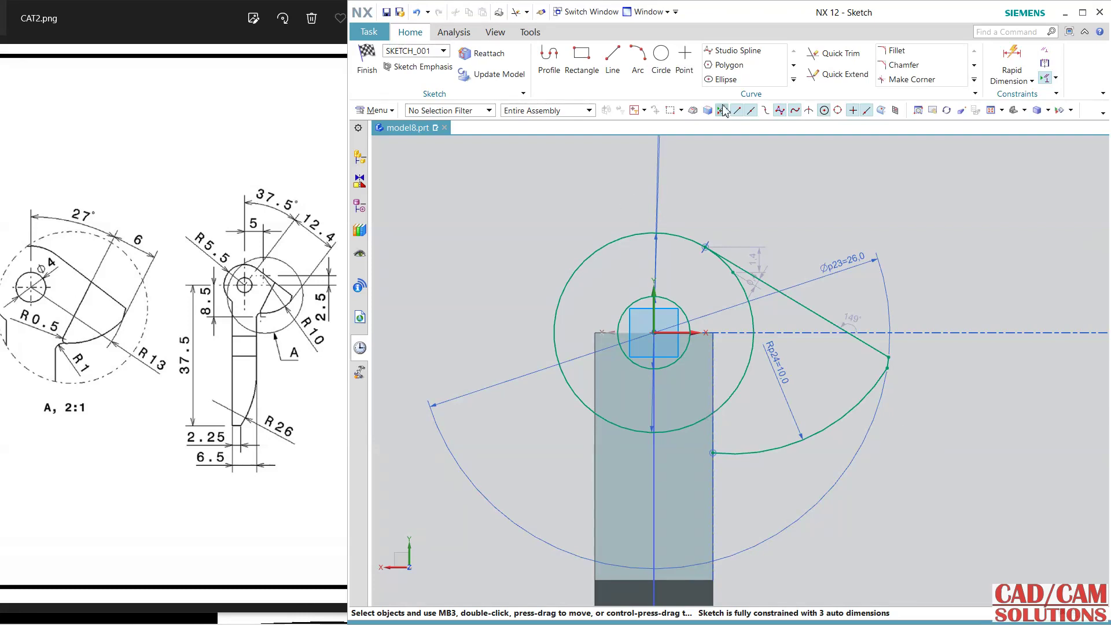
- Draw a 12.5 mm line at 235° from a point on the tangent line down across the R10 arc
left_click(615, 60)
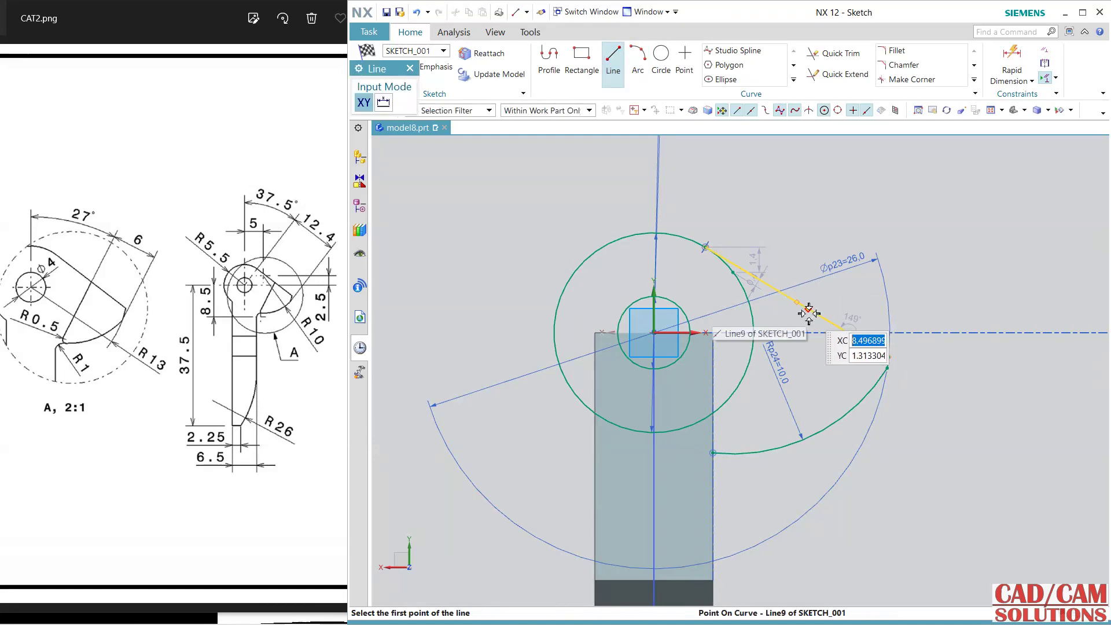
left_click(774, 289)
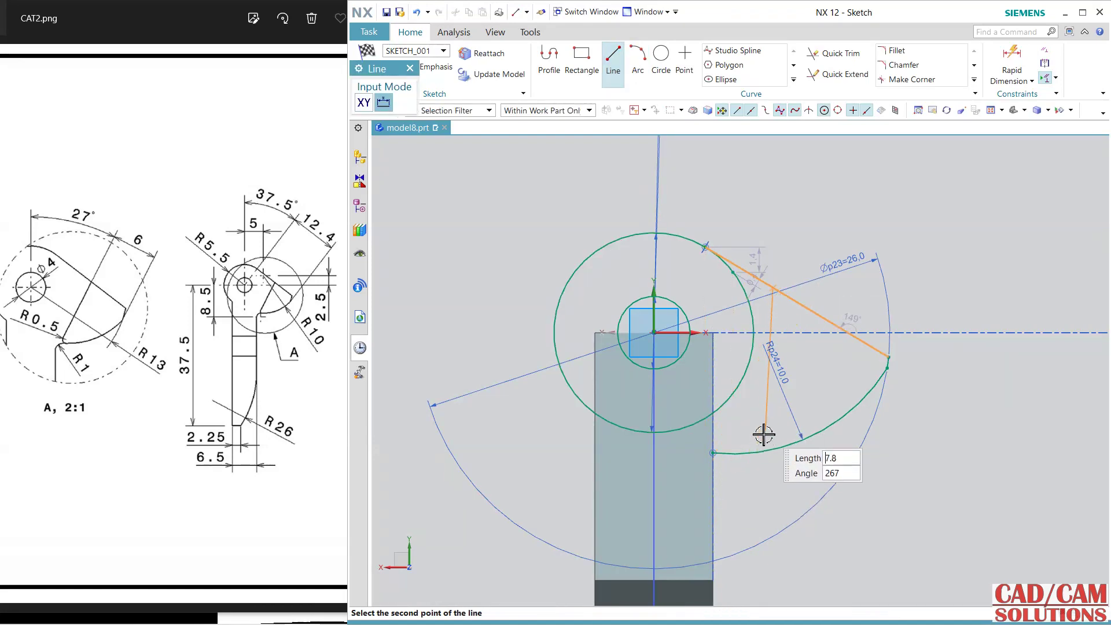
left_click(704, 247)
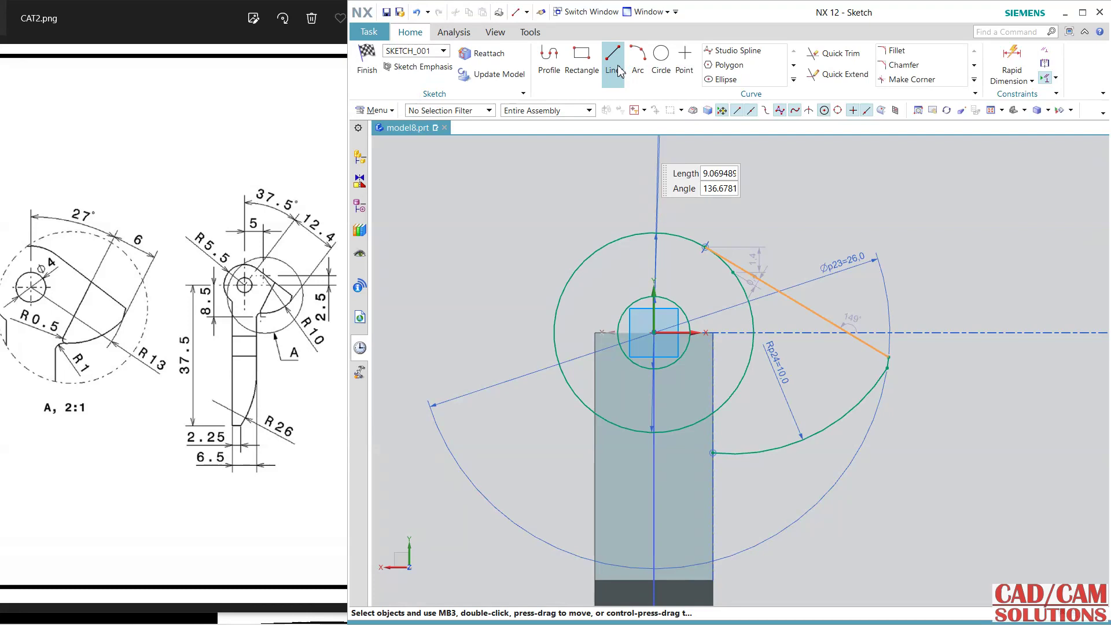
left_click(821, 316)
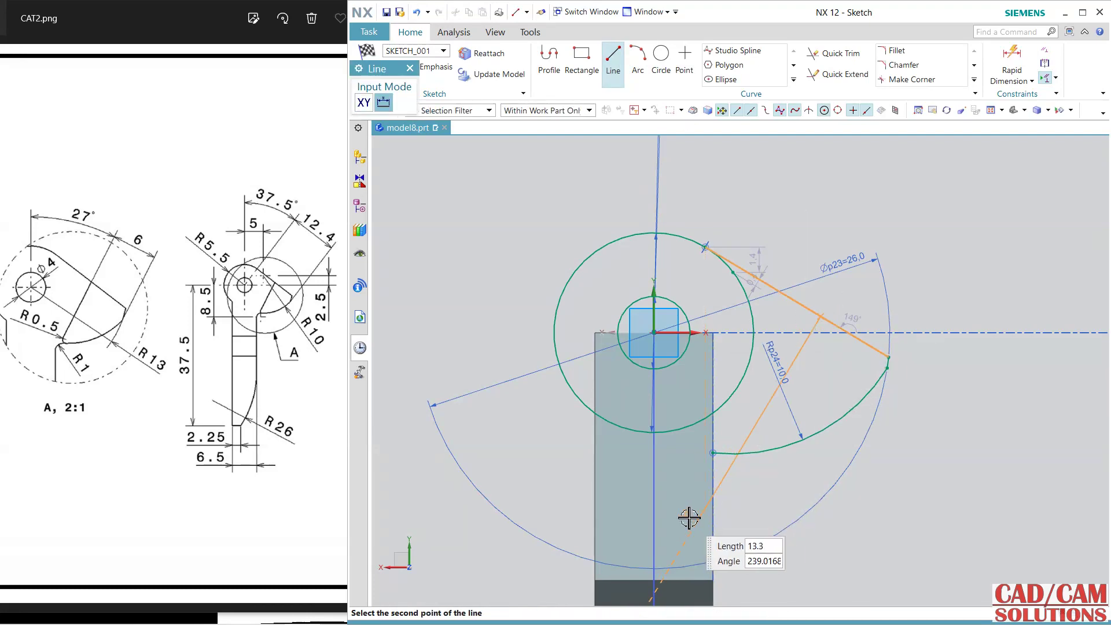
key("Tab")
type("235")
key("Tab")
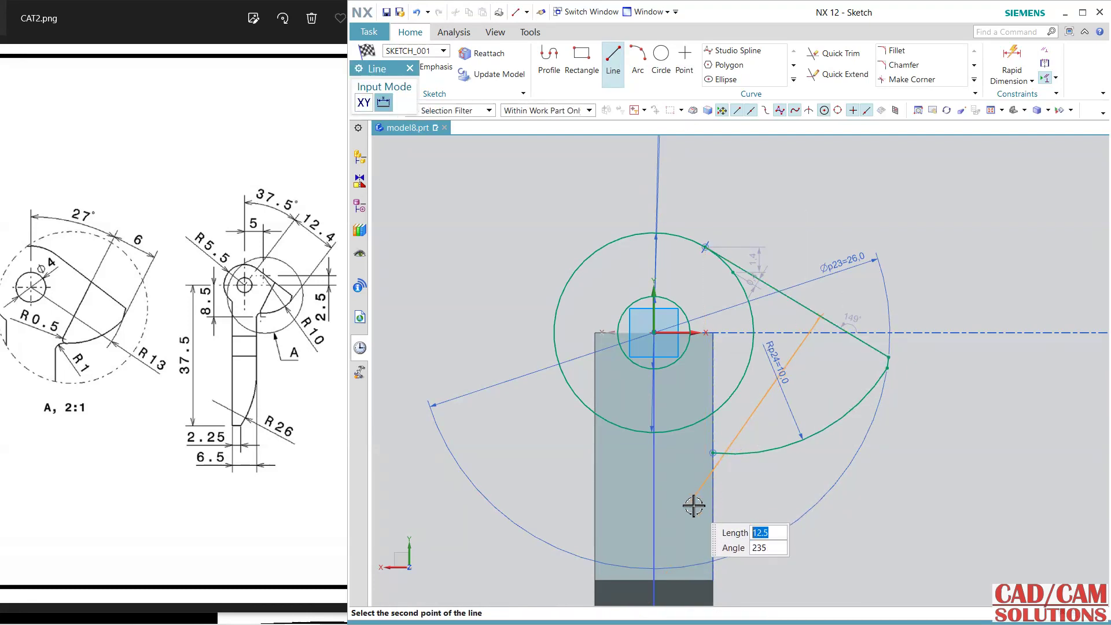
type("12.5")
key("Return")
key("Escape")
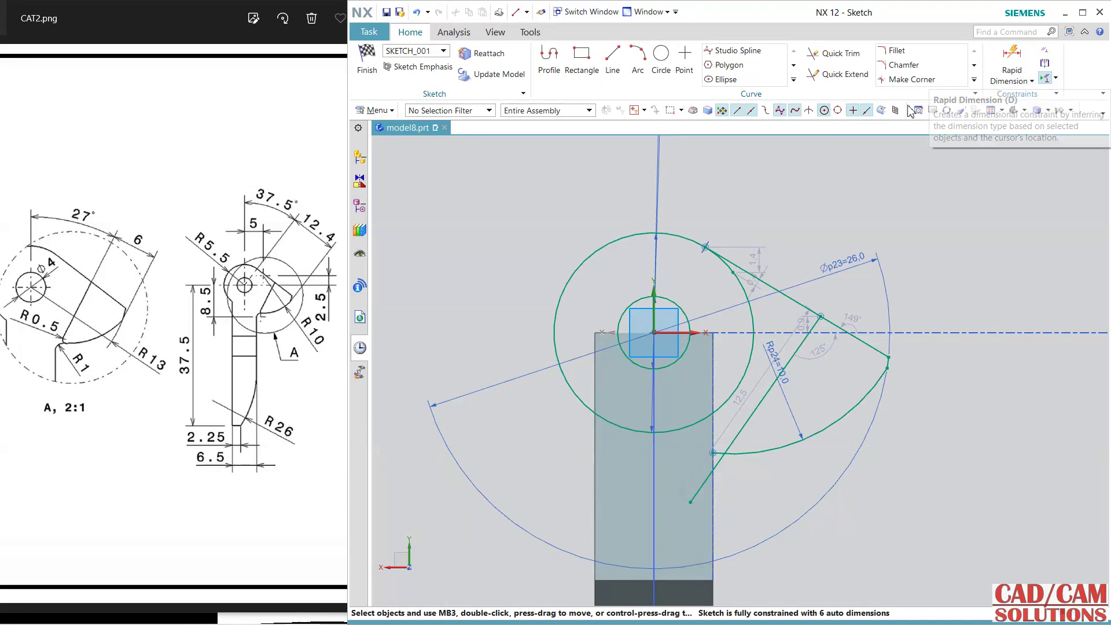
- Add an angular dimension between the vertical axis and the inclined line, placed above the tangent line
left_click(1007, 81)
left_click(1035, 146)
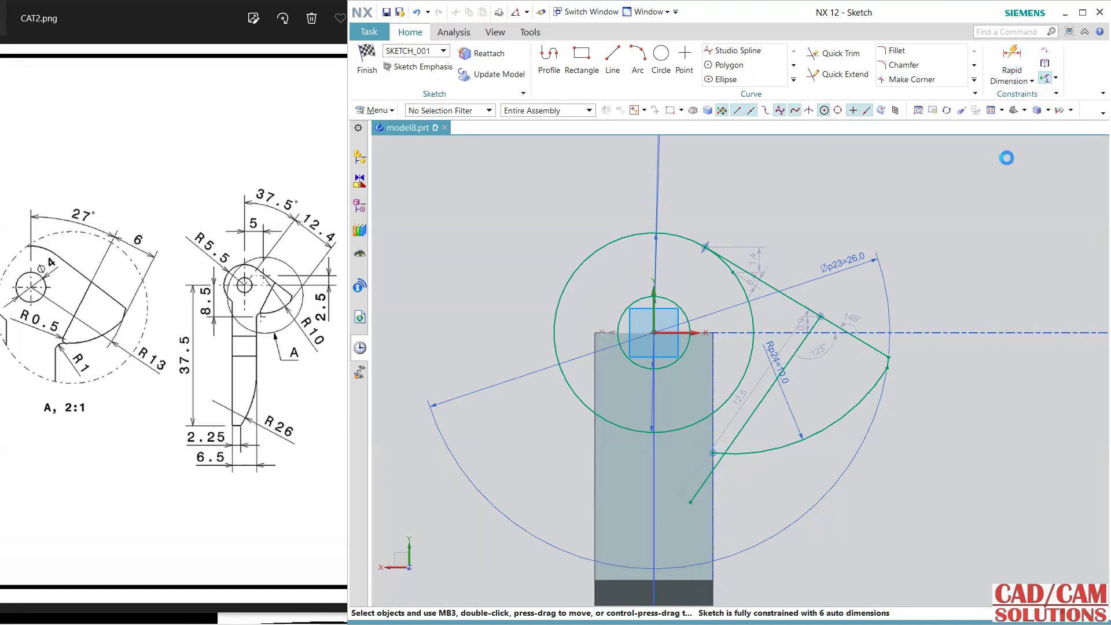
left_click(656, 295)
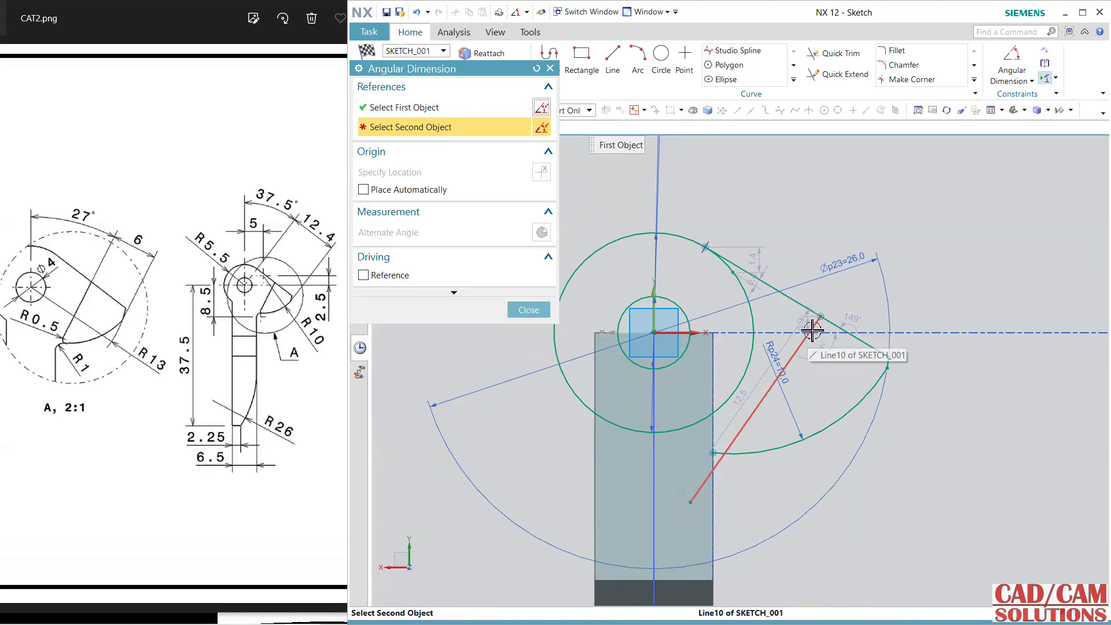
left_click(812, 330)
left_click(779, 218)
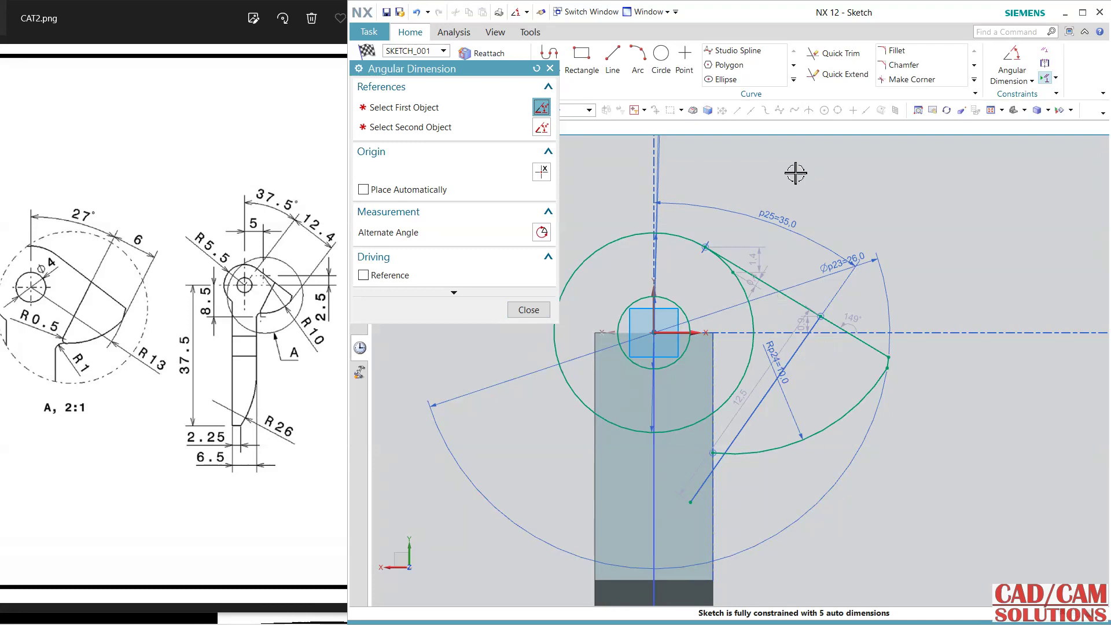
- Set the inclined line's angle to 27° and dimension its distance to the upper end of the R10 arc at 6 mm
type("27")
key("Return")
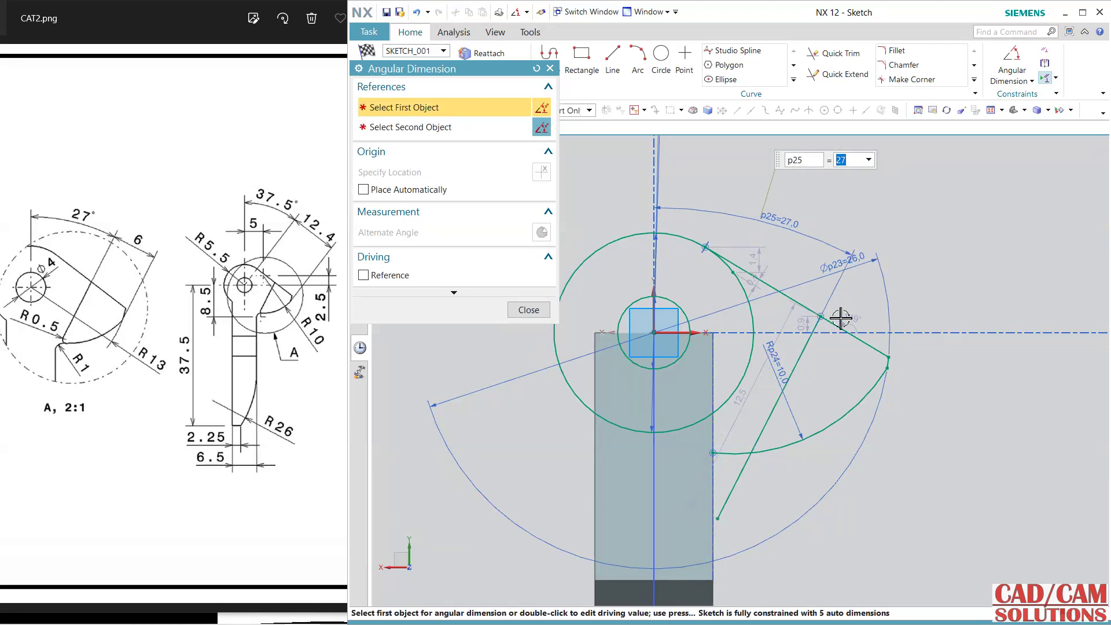
left_click(1031, 81)
left_click(1044, 97)
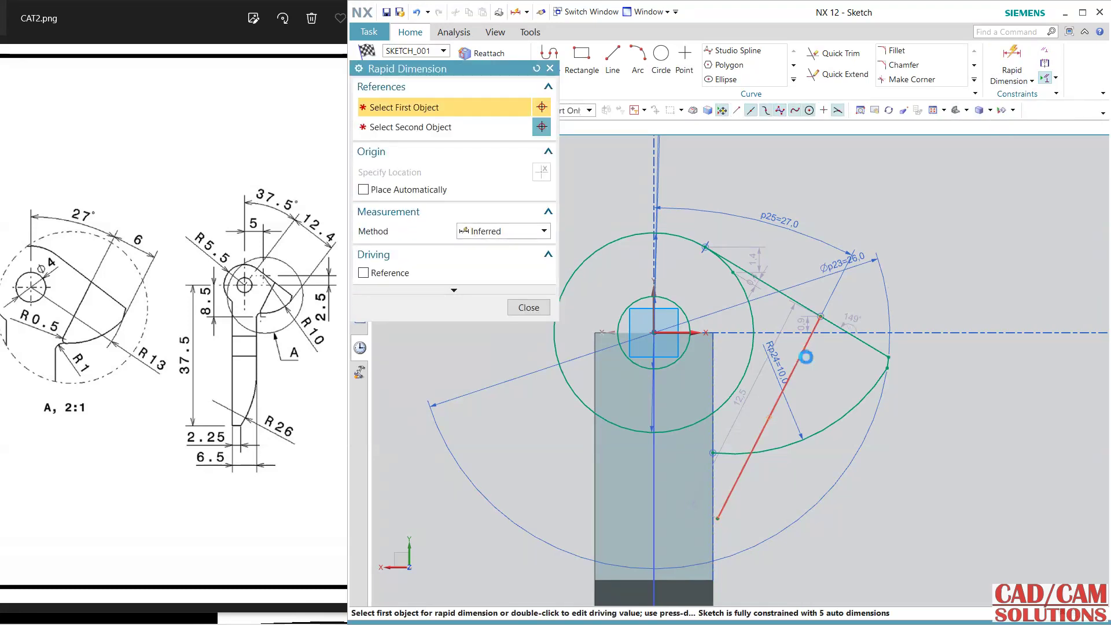
left_click(806, 357)
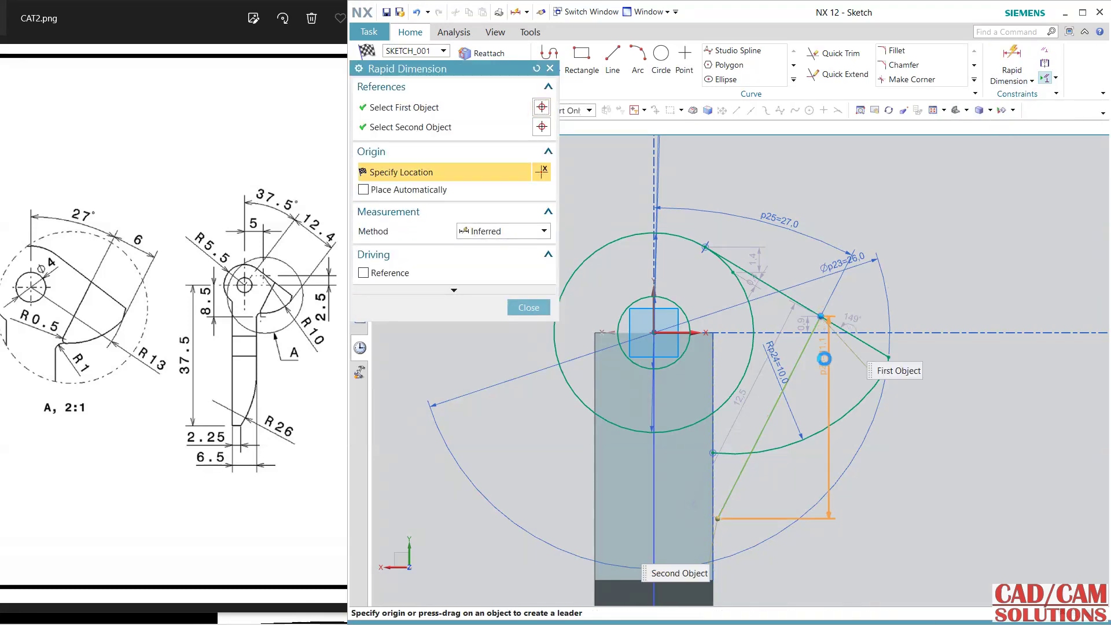
left_click(887, 364)
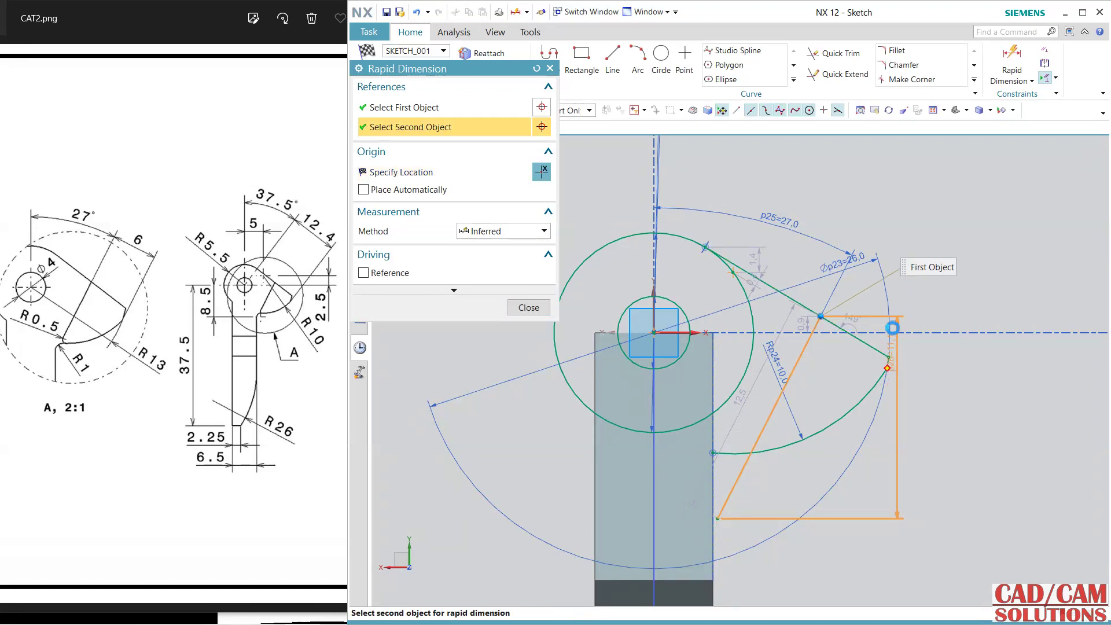
left_click(880, 301)
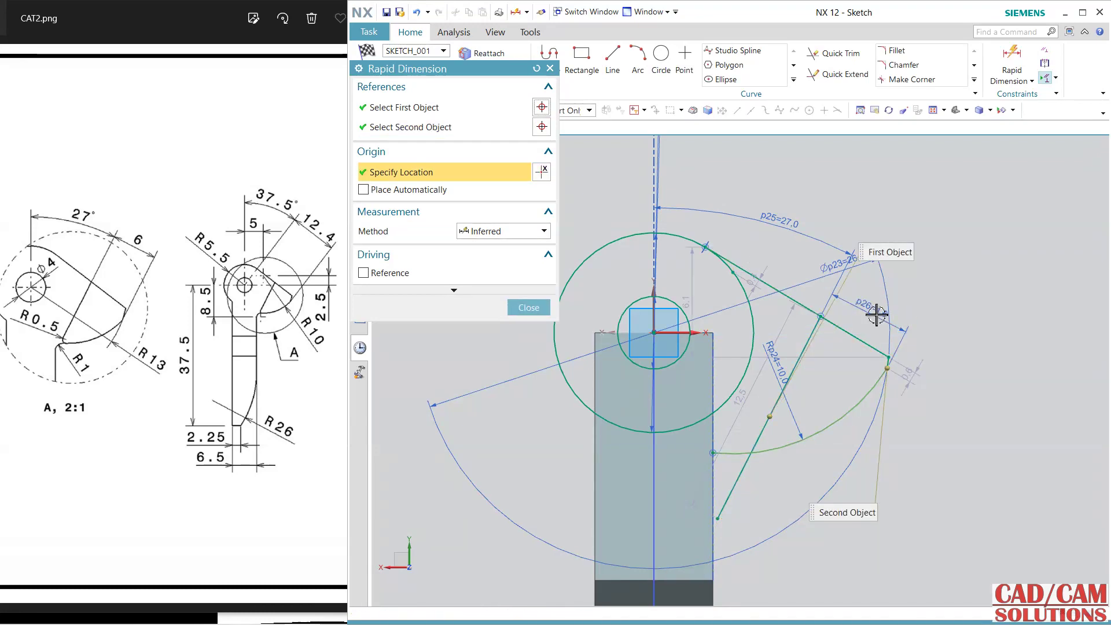
left_click(877, 314)
type("6")
key("Return")
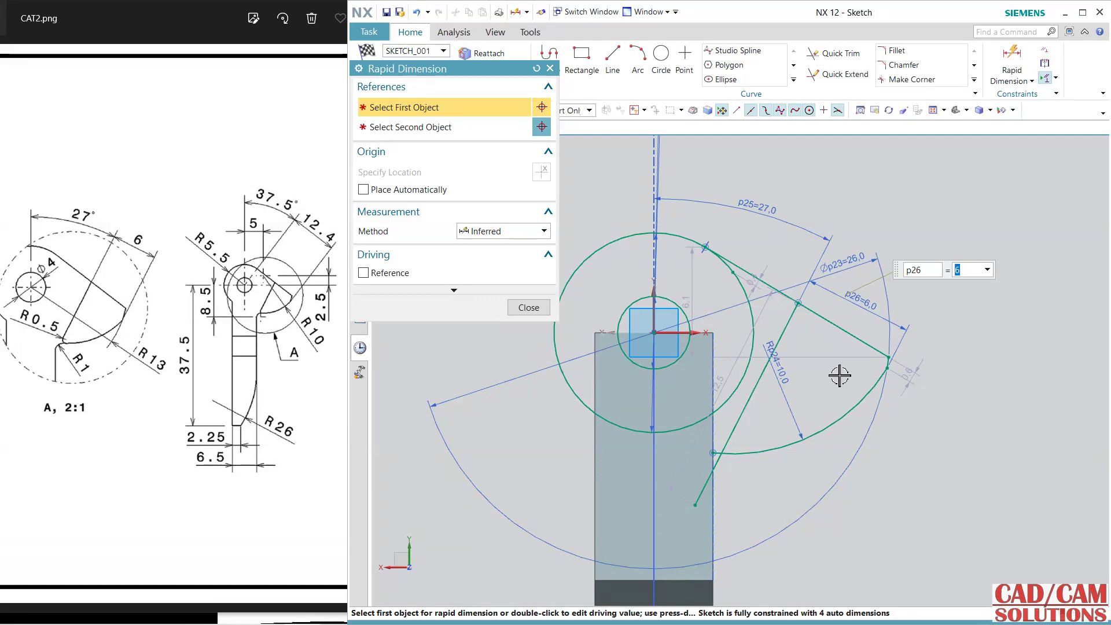
left_click(528, 307)
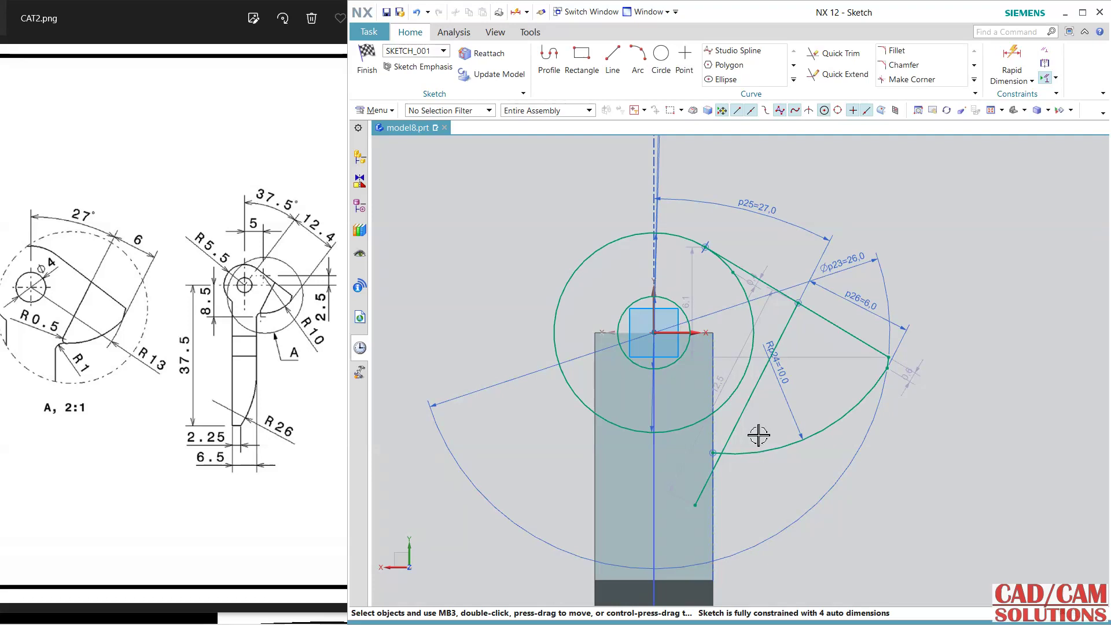
- Dimension the horizontal distance from the vertical axis to the centre of the R10 arc at 5 mm
left_click(733, 274)
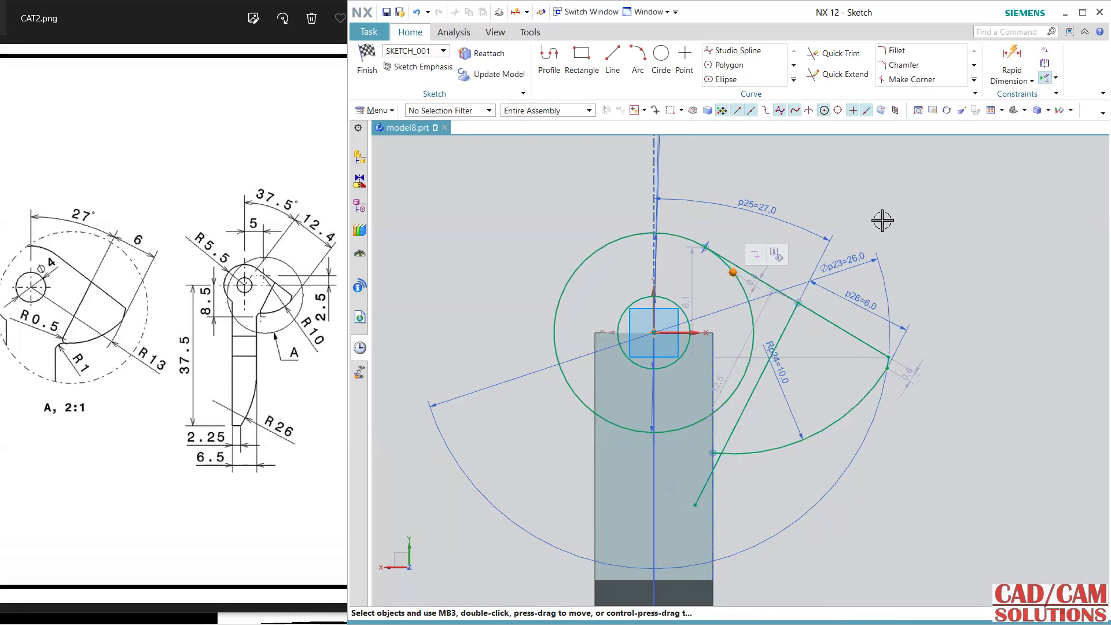
left_click(1012, 61)
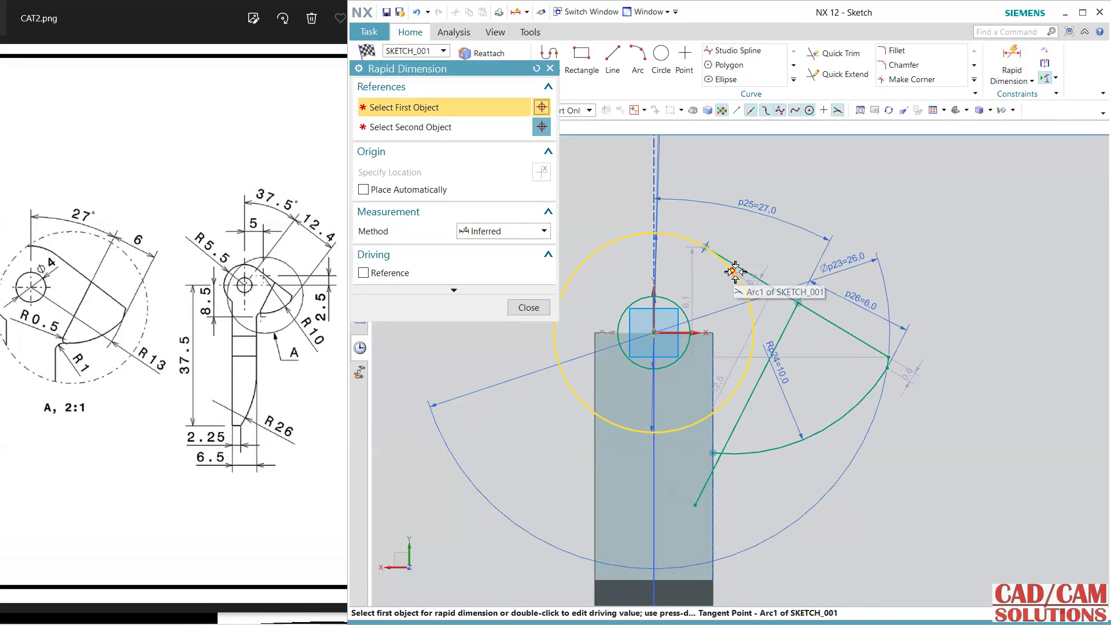
left_click(831, 423)
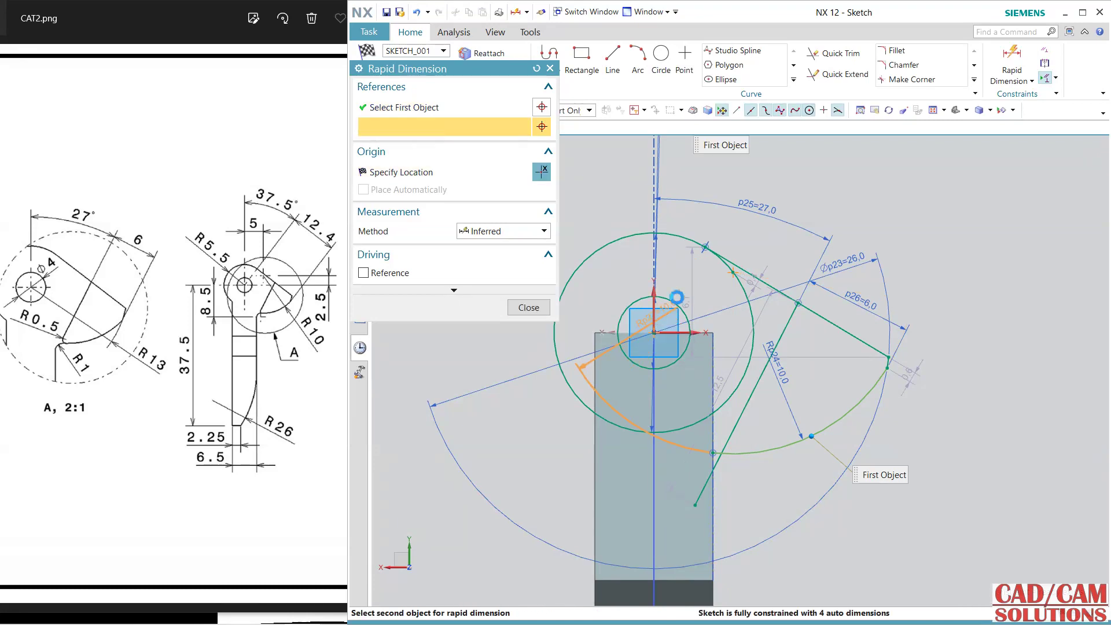
left_click(733, 272)
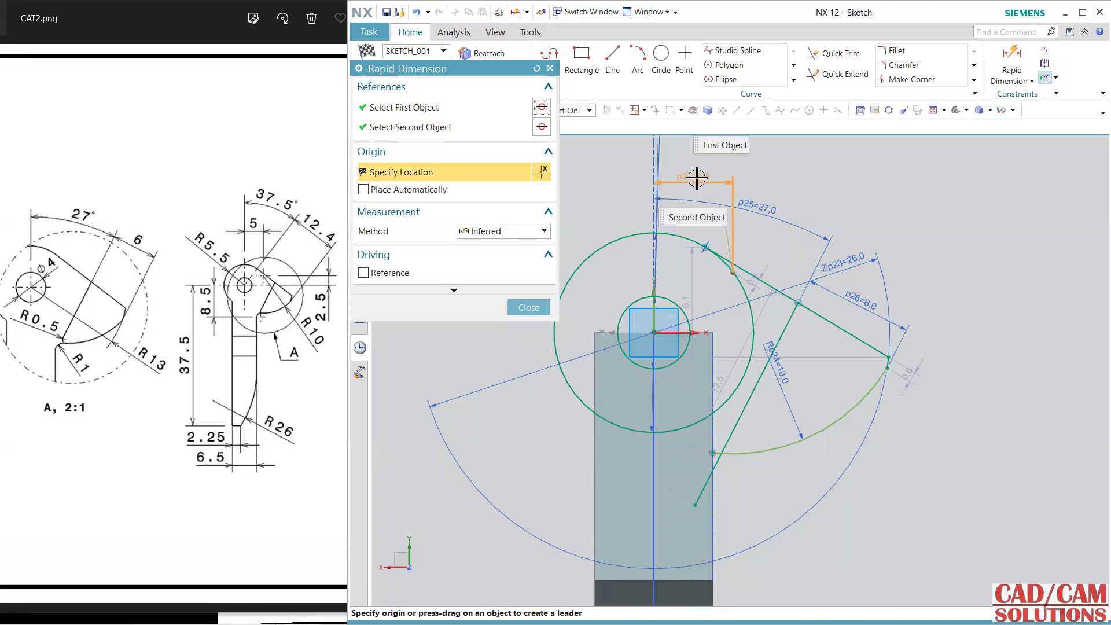
left_click(715, 174)
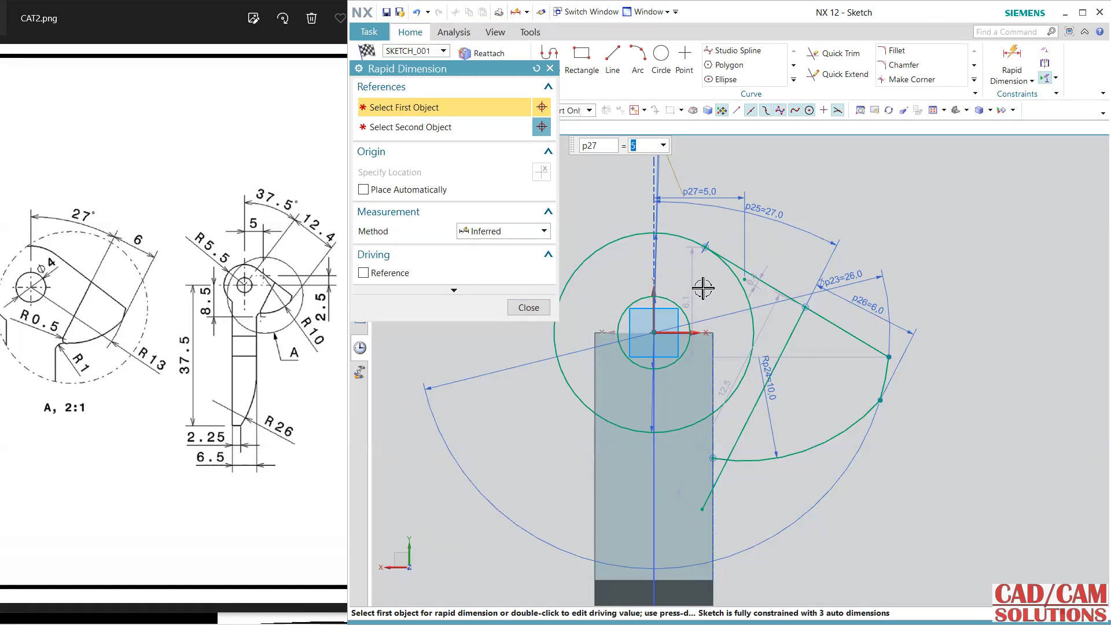
- Dimension the vertical distance from the pivot hole's centre to the R10 arc's centre at 2.5 mm
left_click(803, 452)
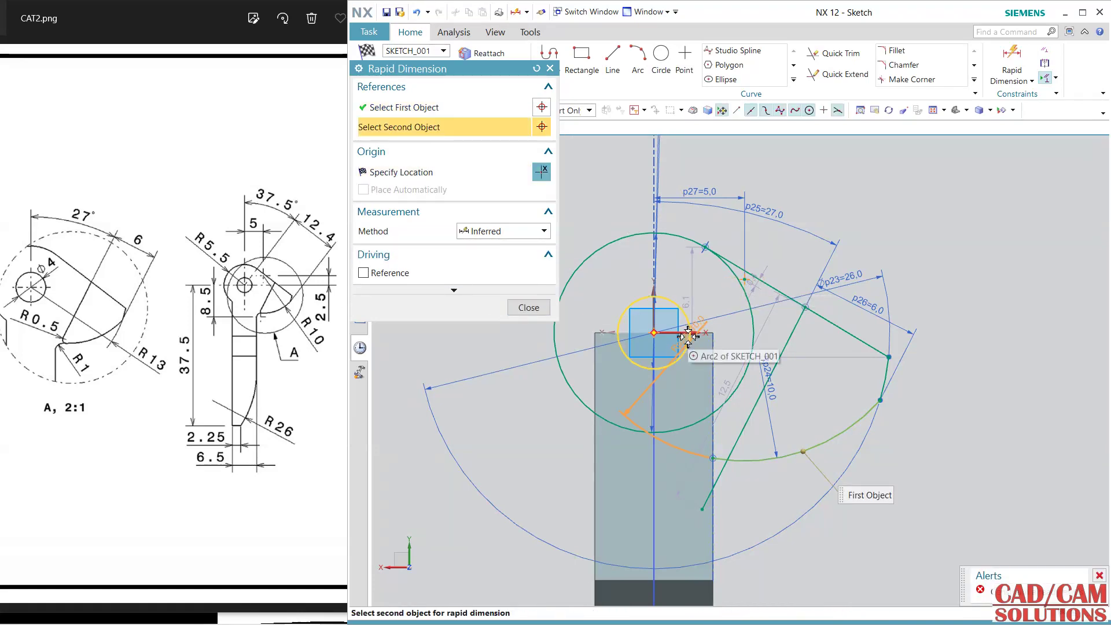
left_click(784, 322)
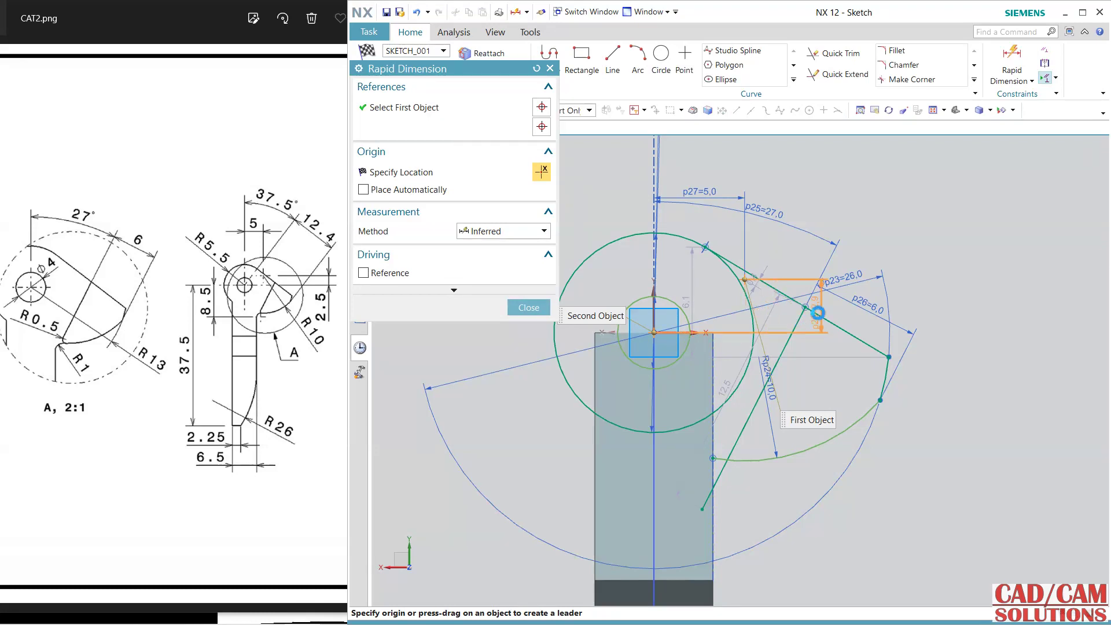
left_click(946, 287)
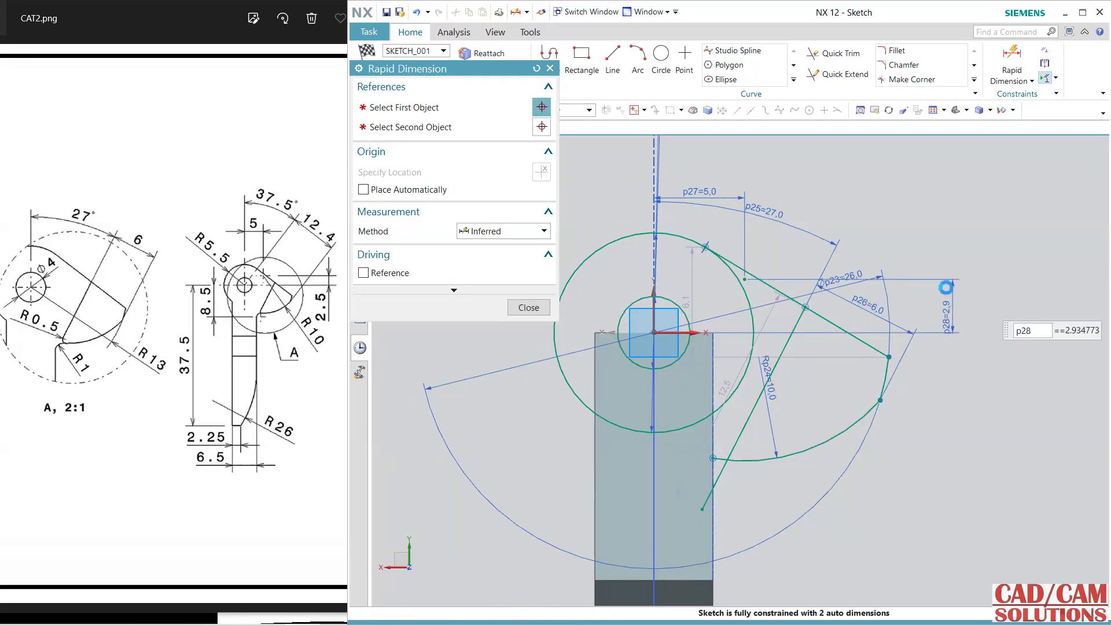
type("2.5")
key("Return")
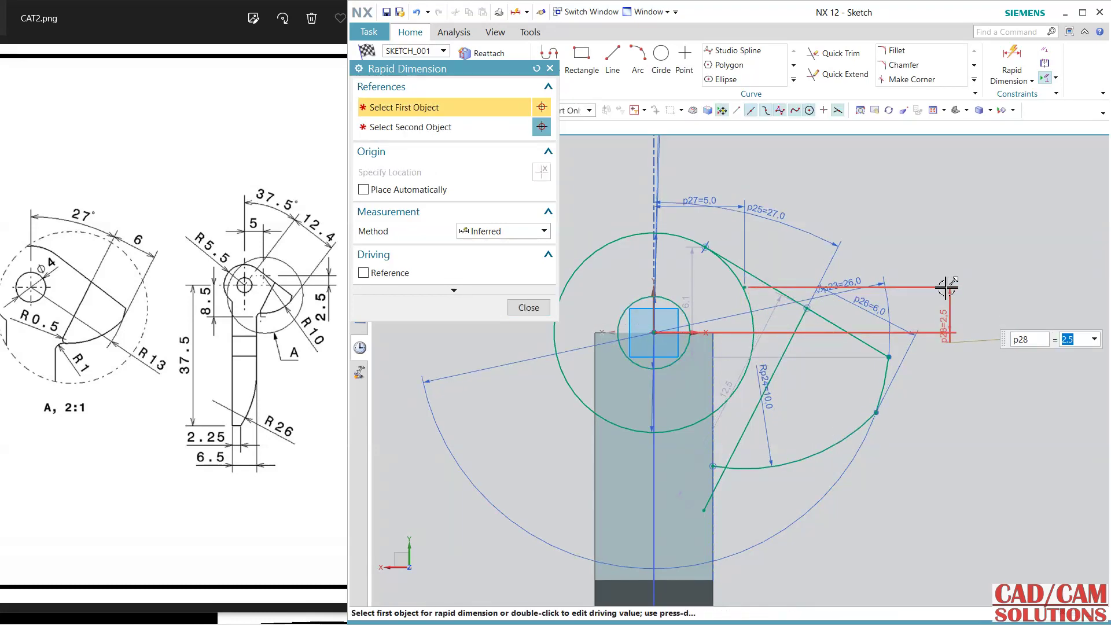
left_click(528, 307)
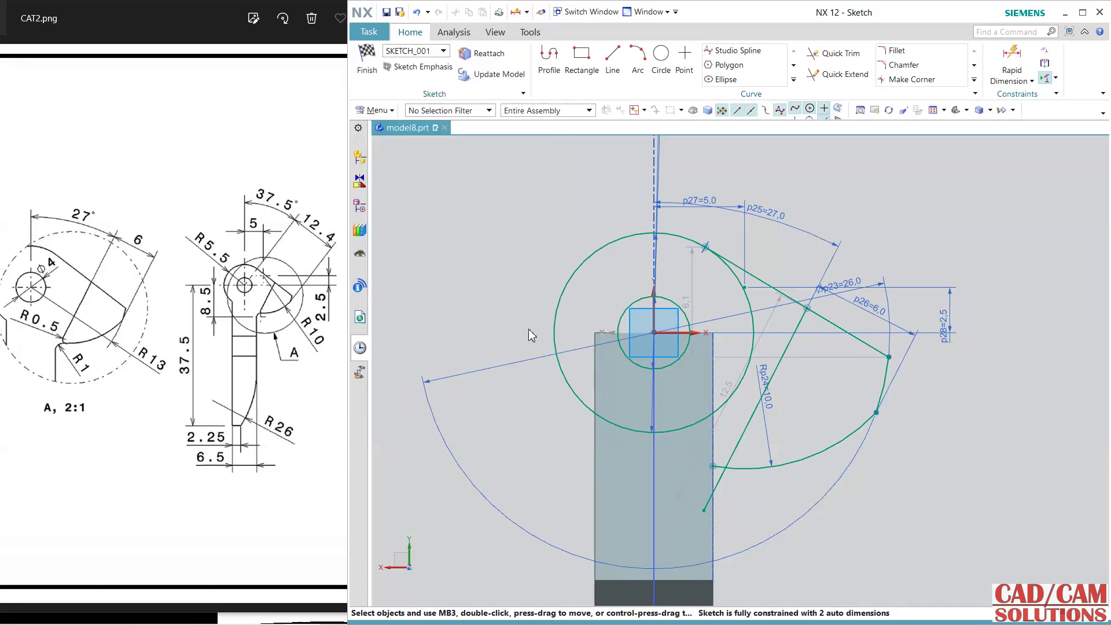
- Move the tangent line's vertical auto dimension outward, clear of the sketch curves
left_click(834, 53)
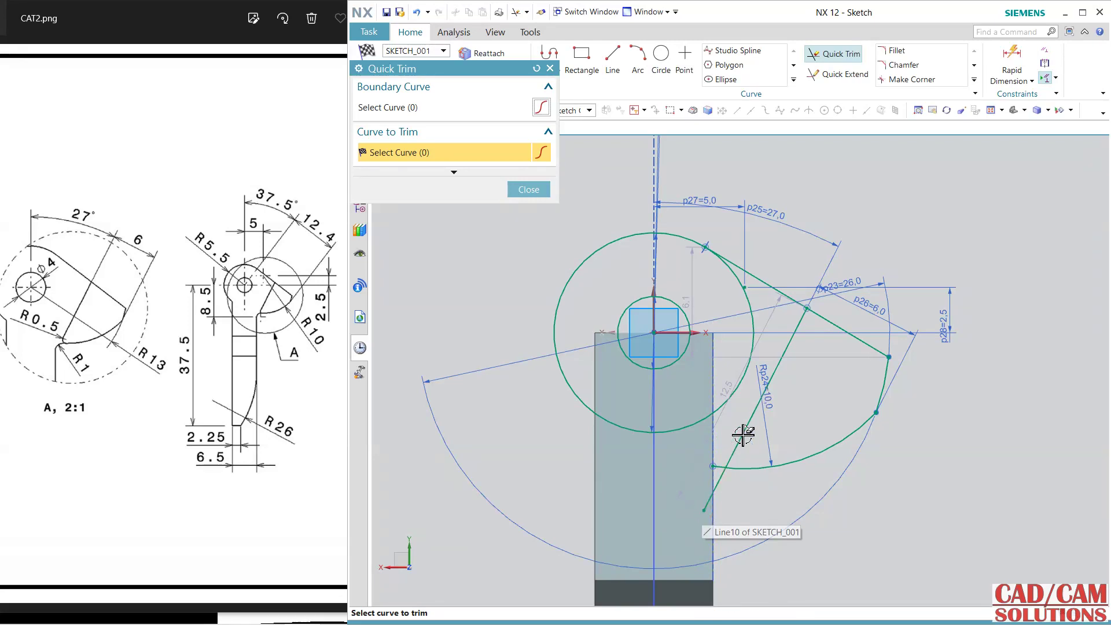
left_click(528, 191)
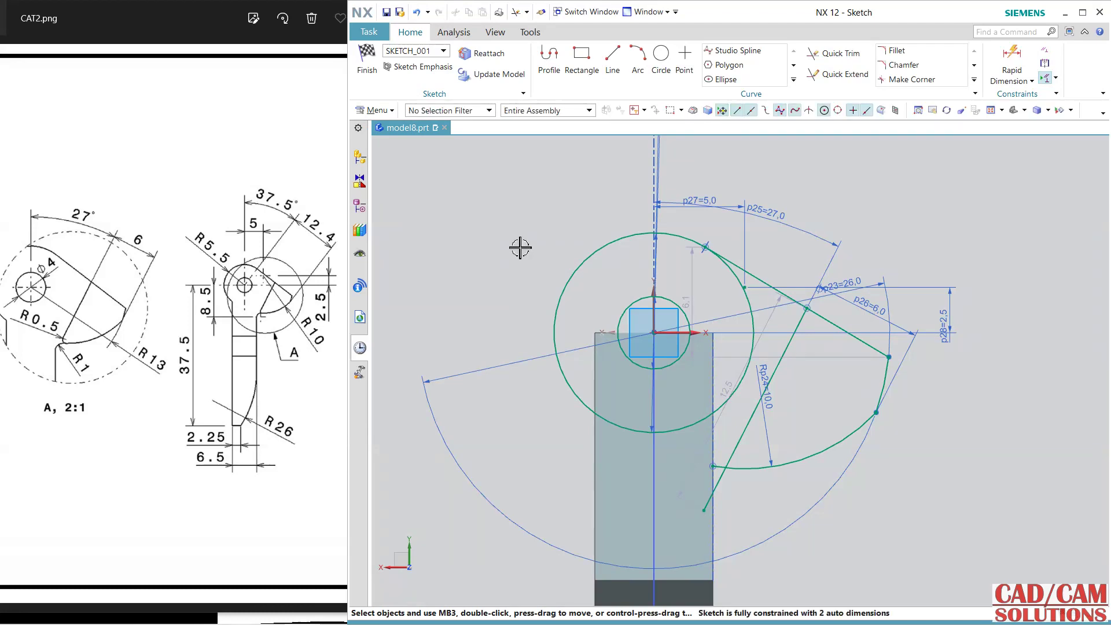
left_click_drag(702, 280, 1000, 273)
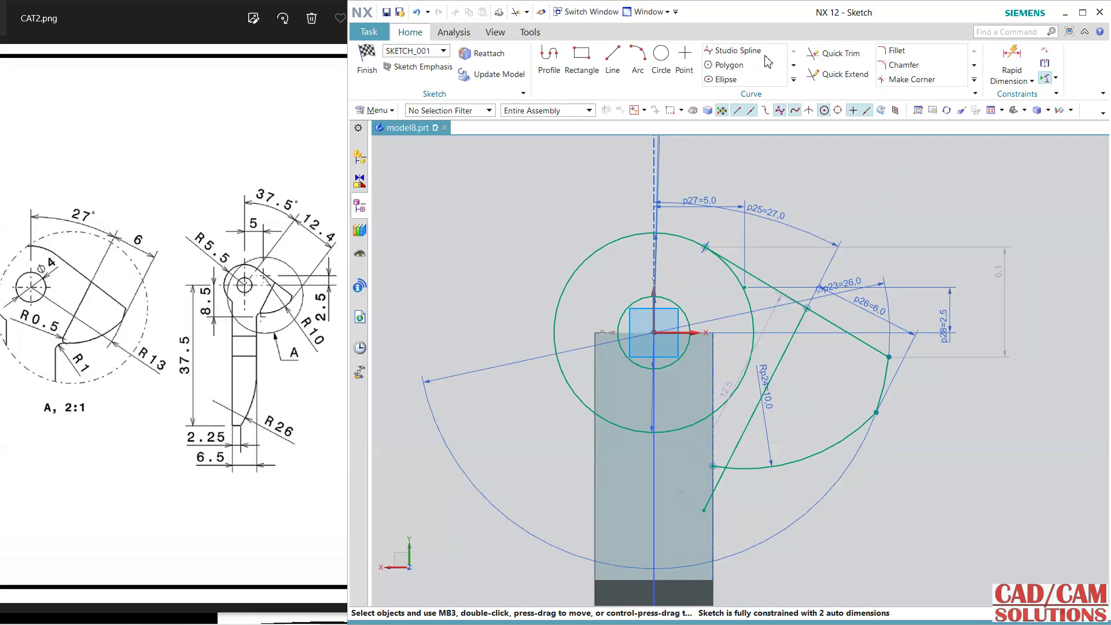
- Draw a line about 5.6 mm long from the pivot hole's centre to the tangent line near its upper end
left_click(612, 56)
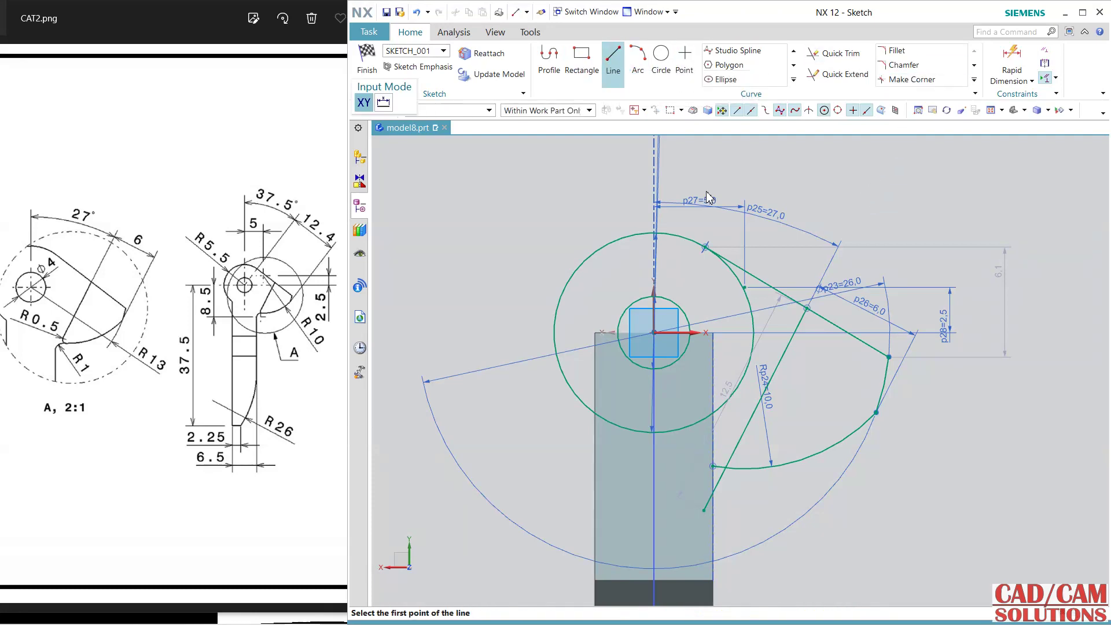
left_click(658, 333)
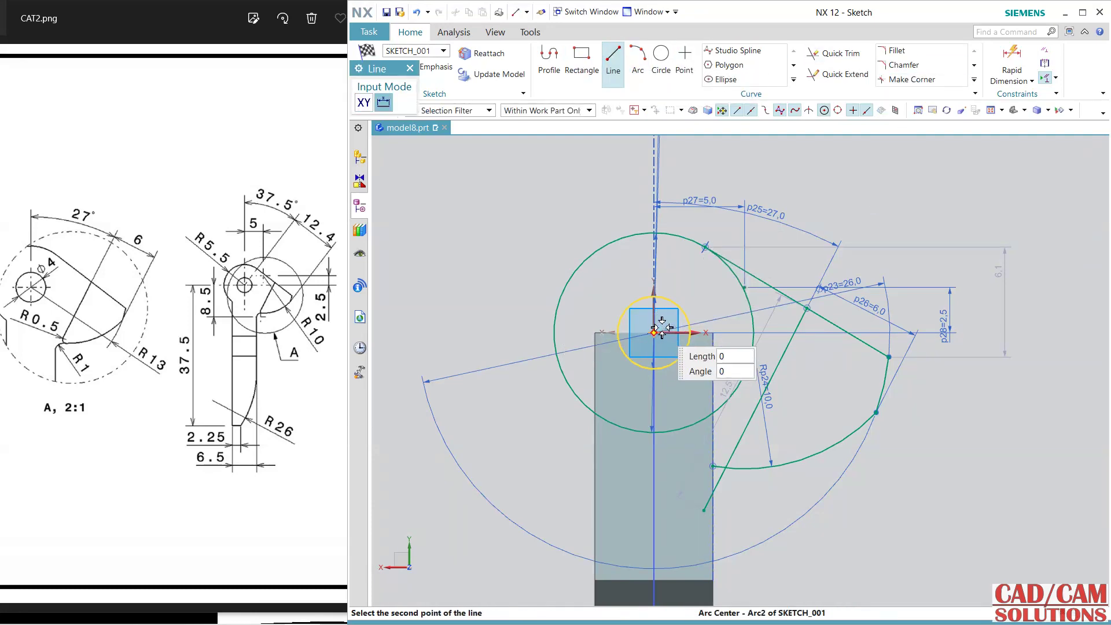
left_click(725, 257)
scroll(809, 187, "down", 2)
key("Escape")
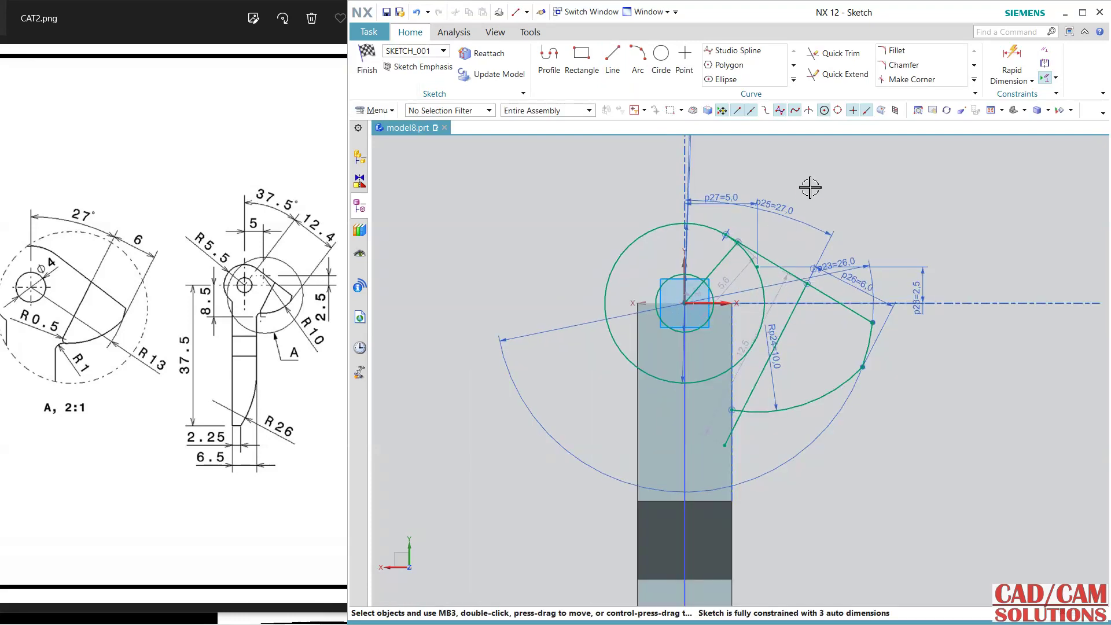
- Make the tangent line perpendicular to the line from the pivot centre, and convert the line from the centre to reference
scroll(810, 187, "up", 2)
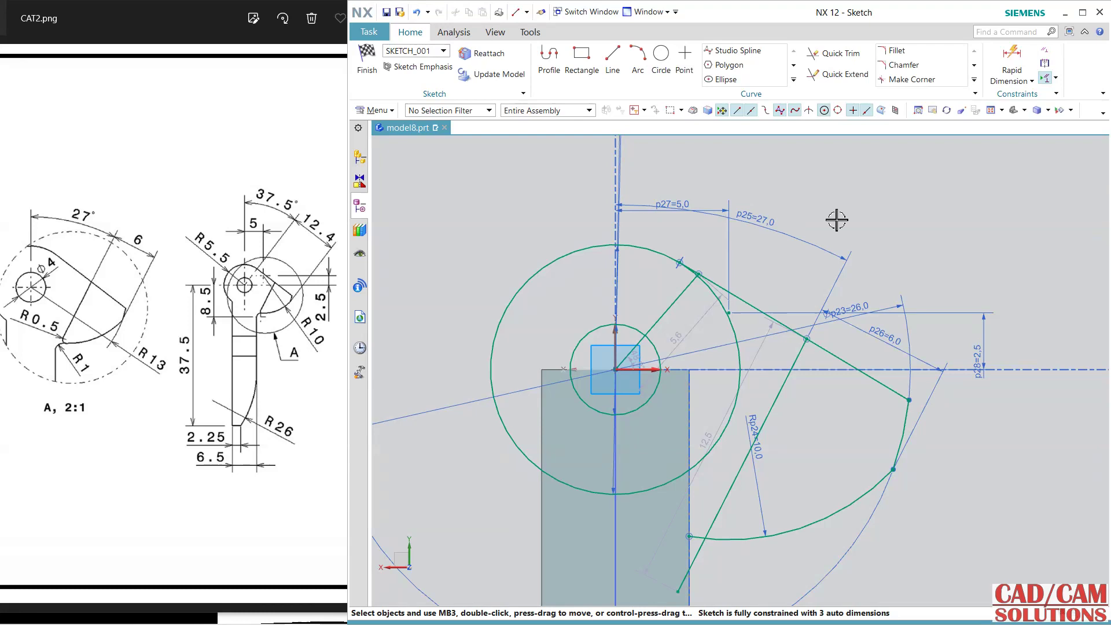
left_click(749, 302)
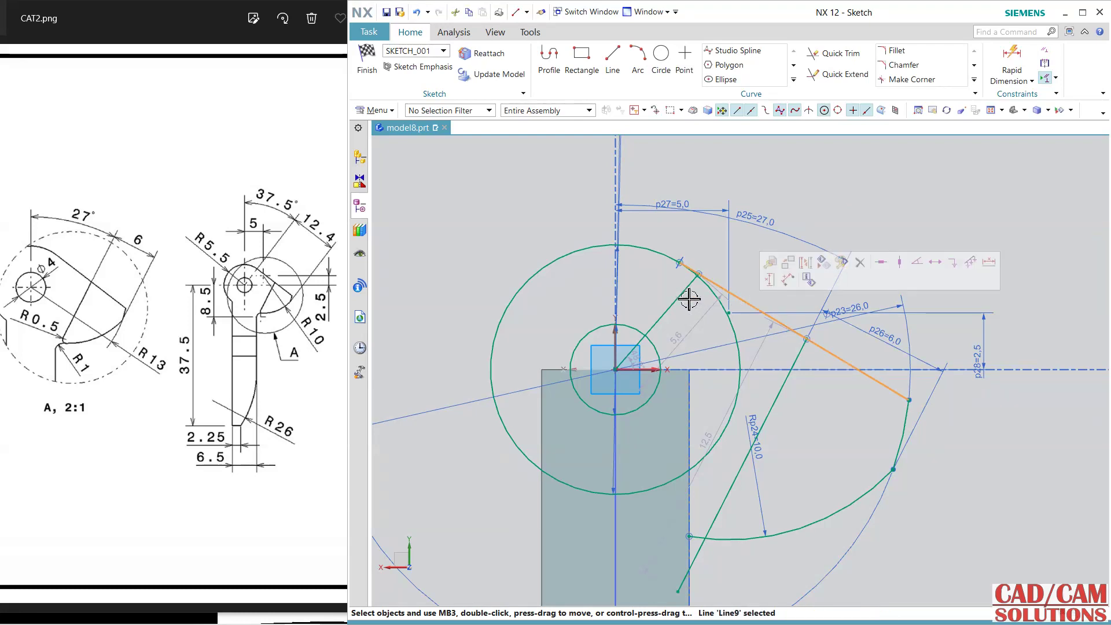
left_click(685, 294)
left_click(820, 258)
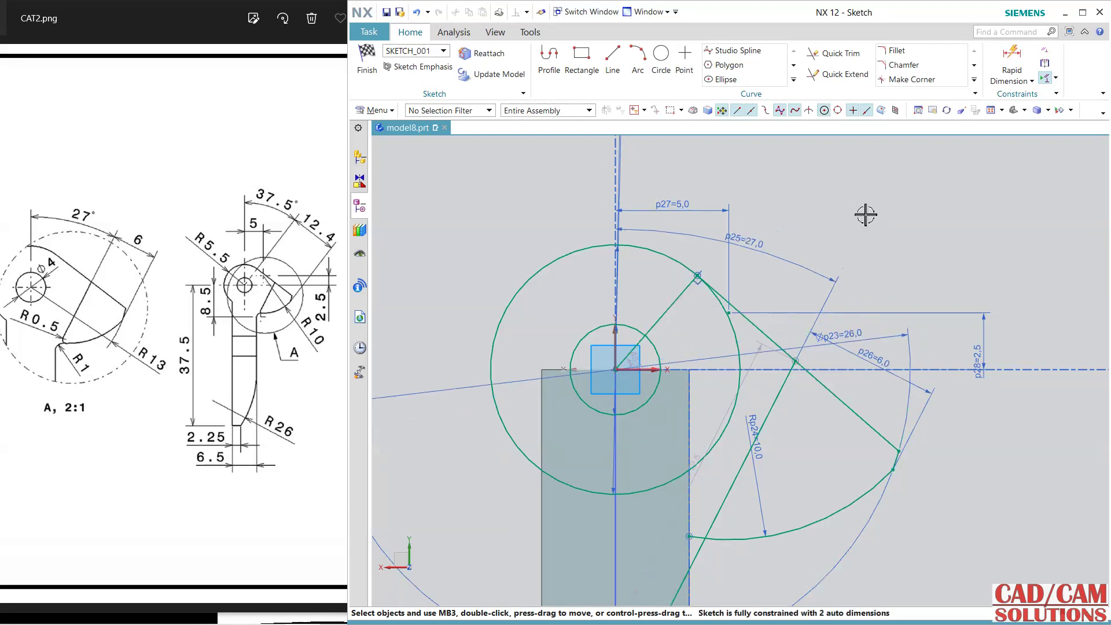
left_click(672, 304)
left_click(697, 322)
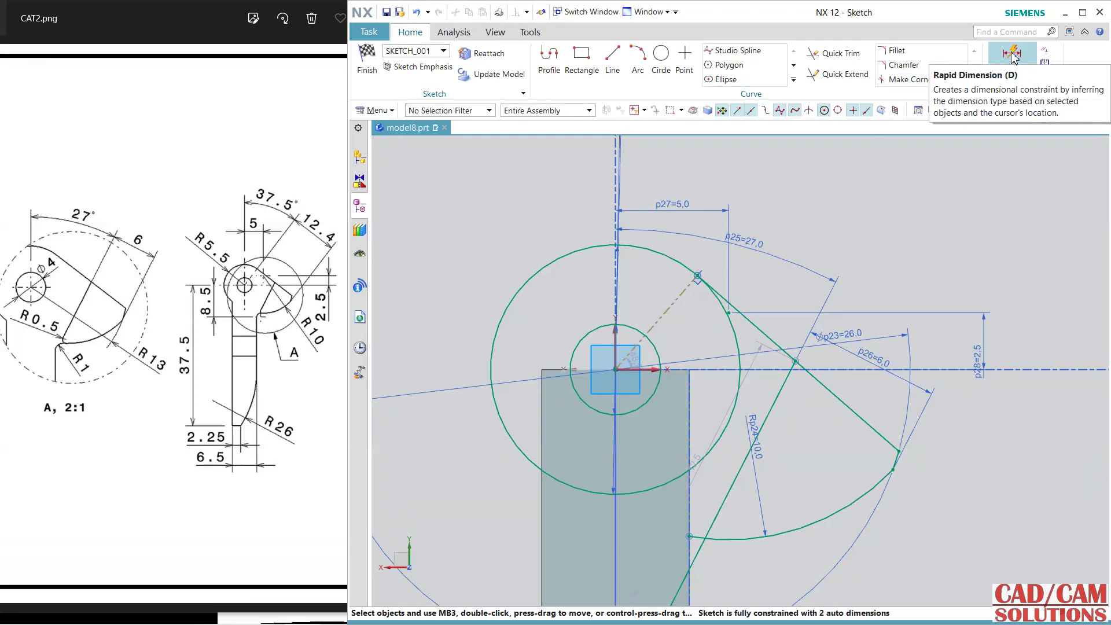
- Add a 37.5° angular dimension between the vertical axis and the reference line from the pivot centre
left_click(1031, 81)
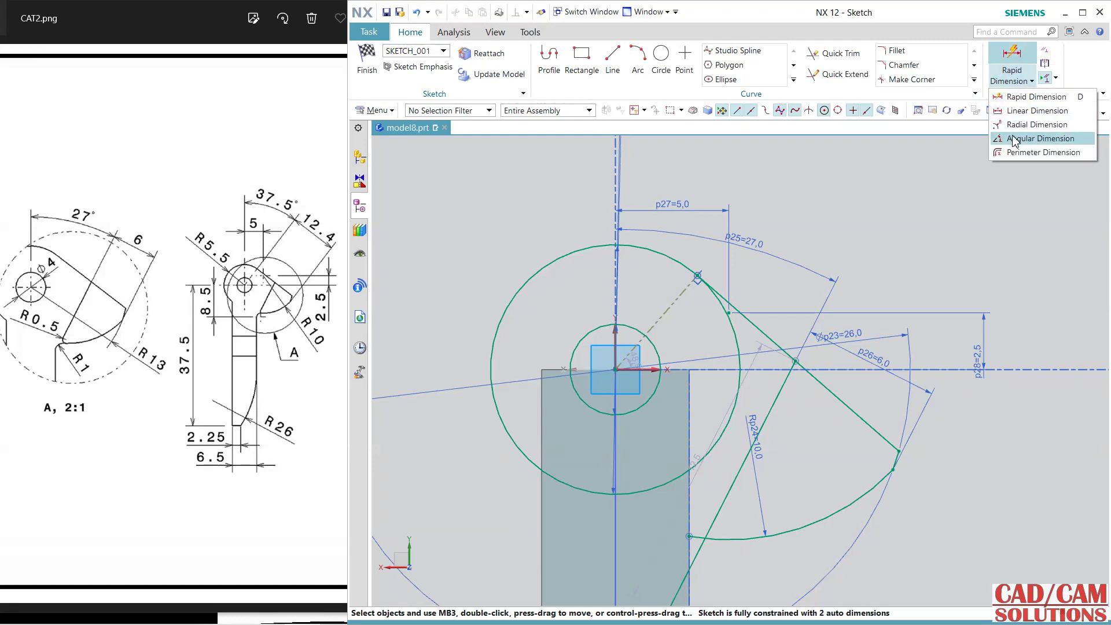
left_click(1013, 140)
left_click(657, 323)
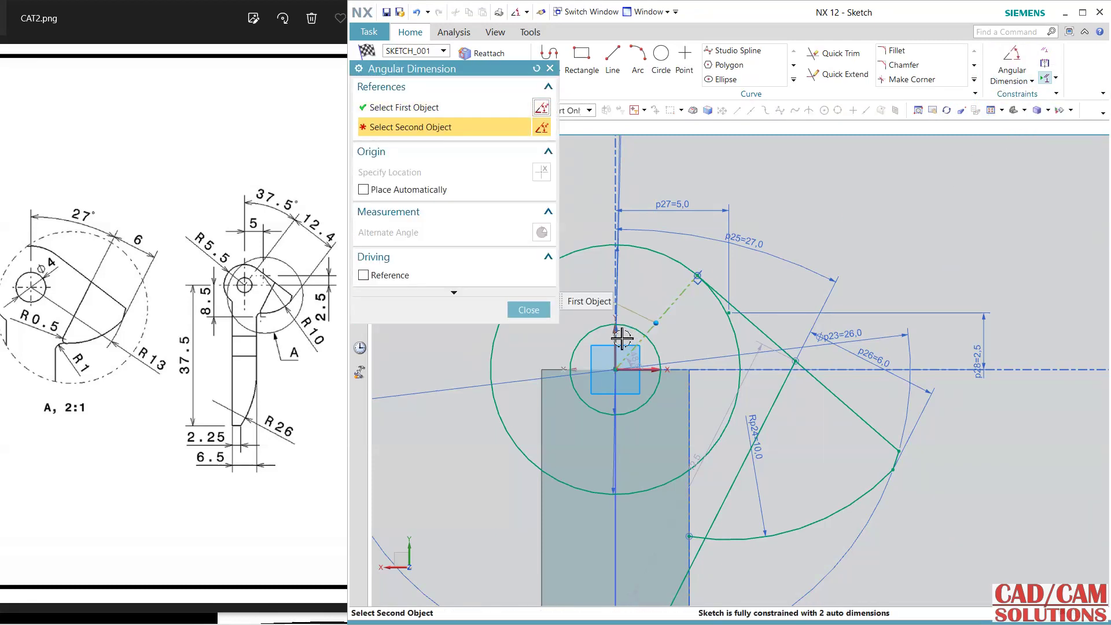
left_click(620, 340)
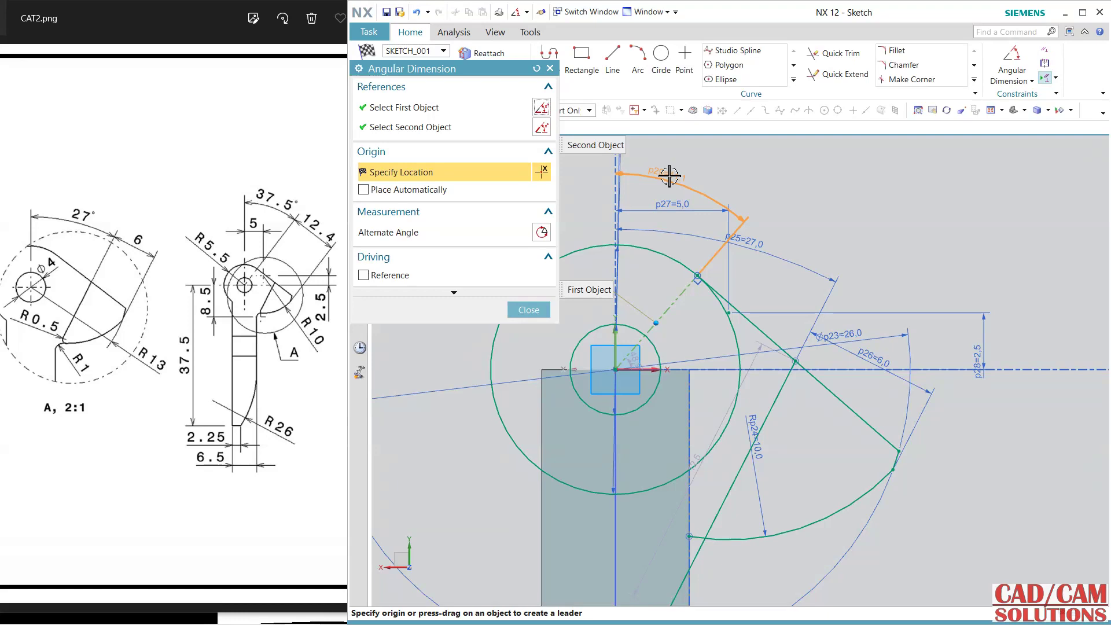
left_click(701, 165)
type("37.5")
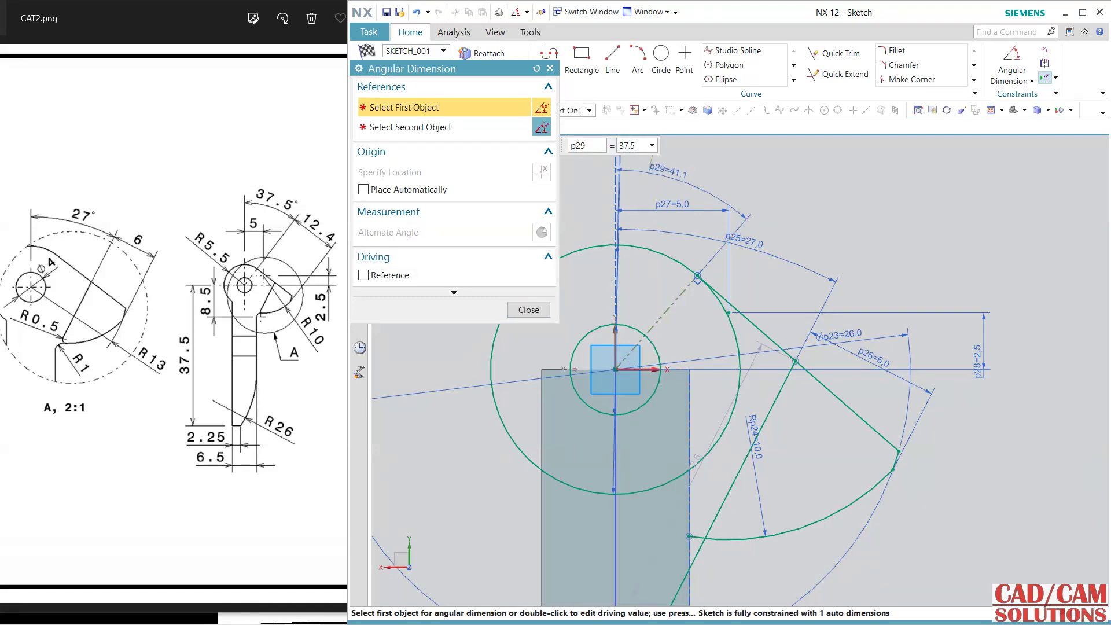
key("Return")
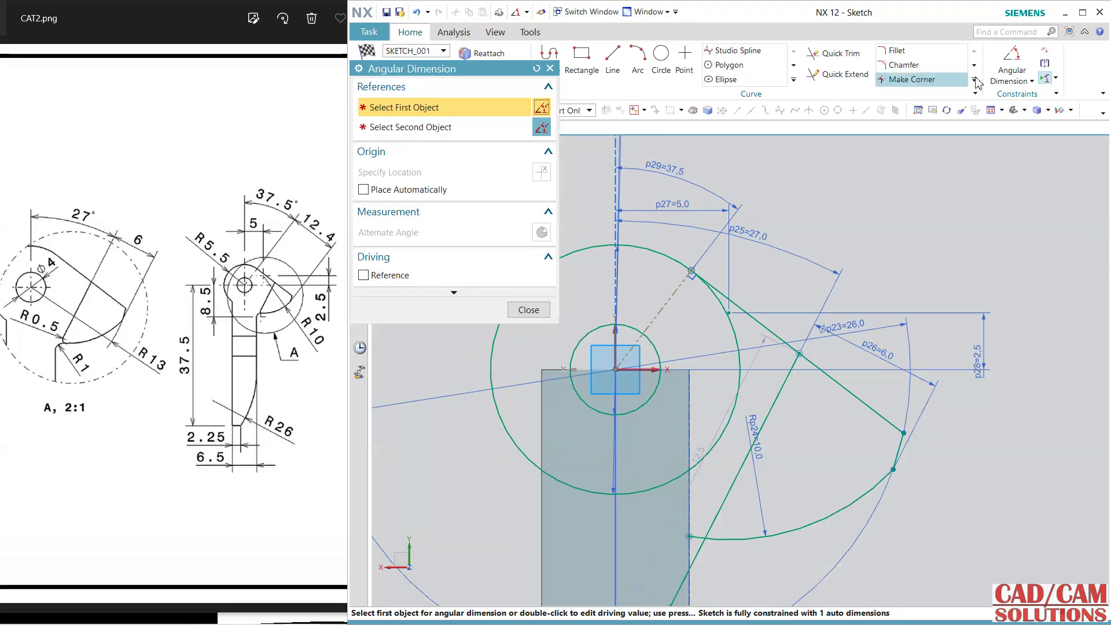
- Try a linear dimension from the reference line to the outer endpoint of the R10 arc, and delete it
left_click(1007, 84)
left_click(1007, 96)
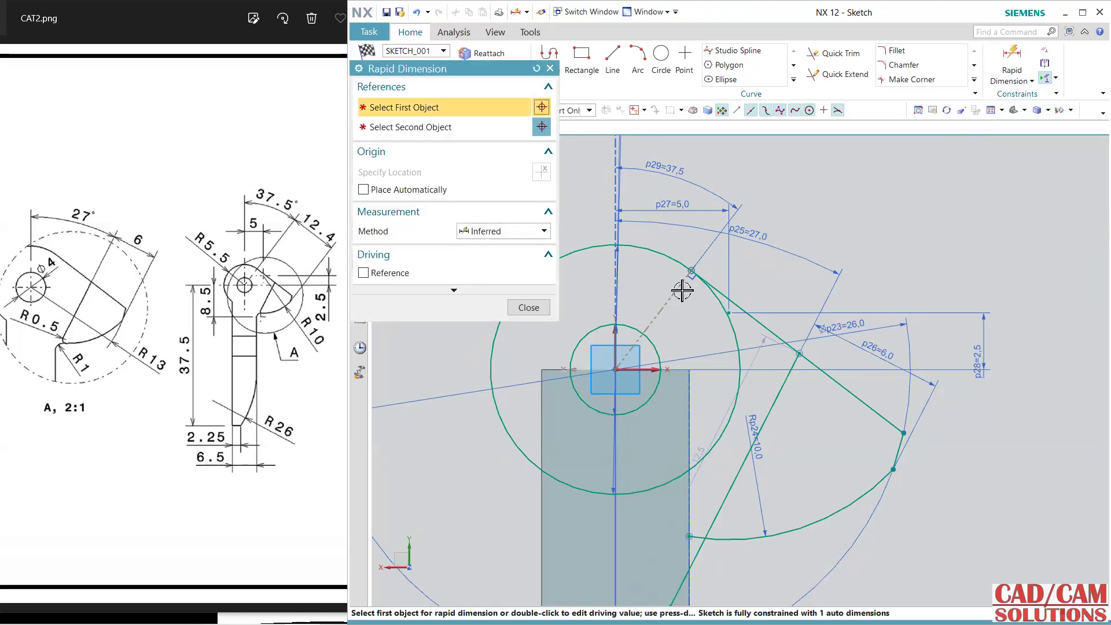
left_click(712, 302)
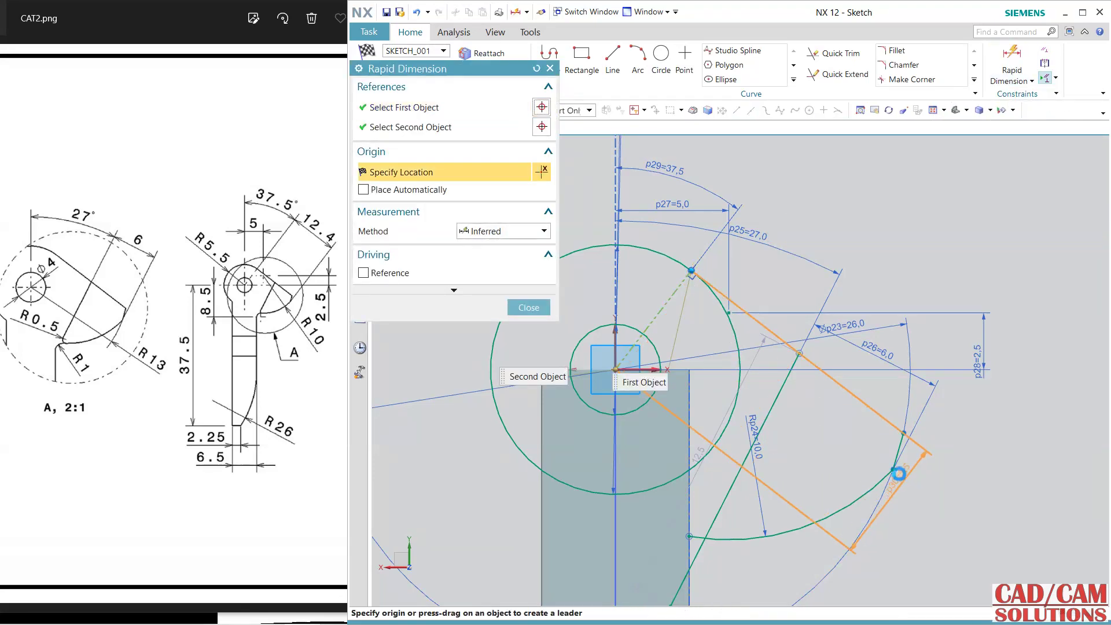
left_click(898, 472)
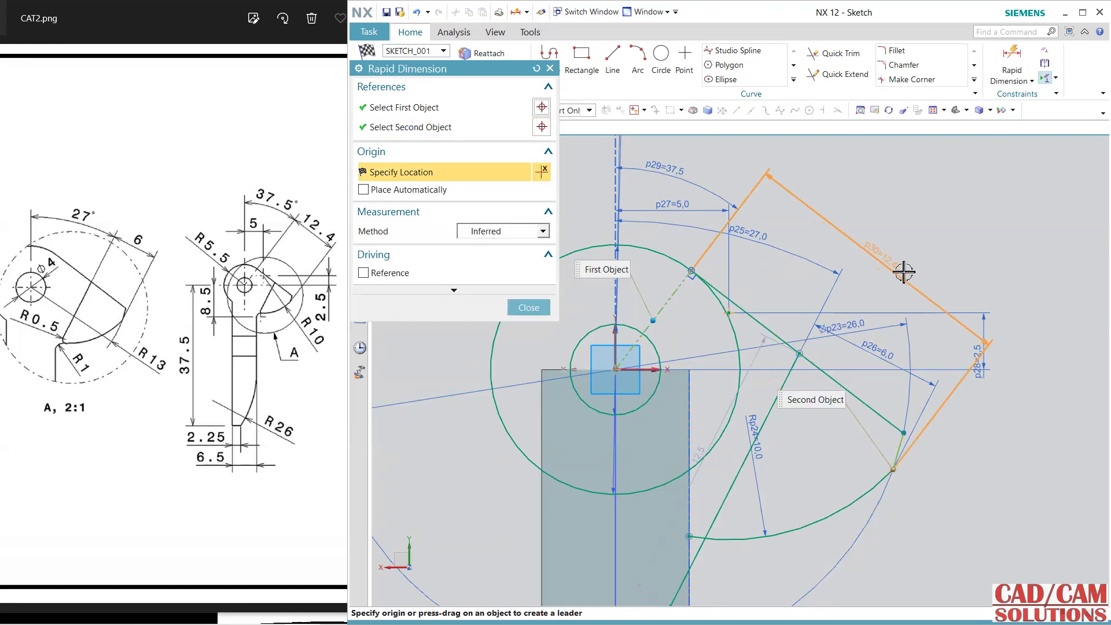
left_click(953, 245)
left_click(526, 307)
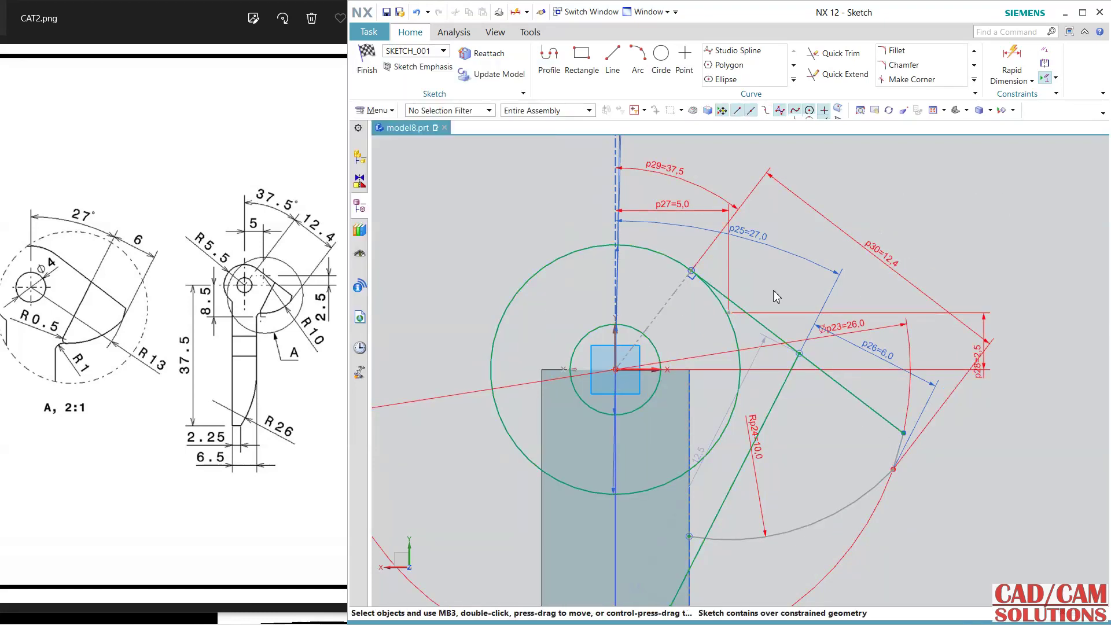
left_click(865, 247)
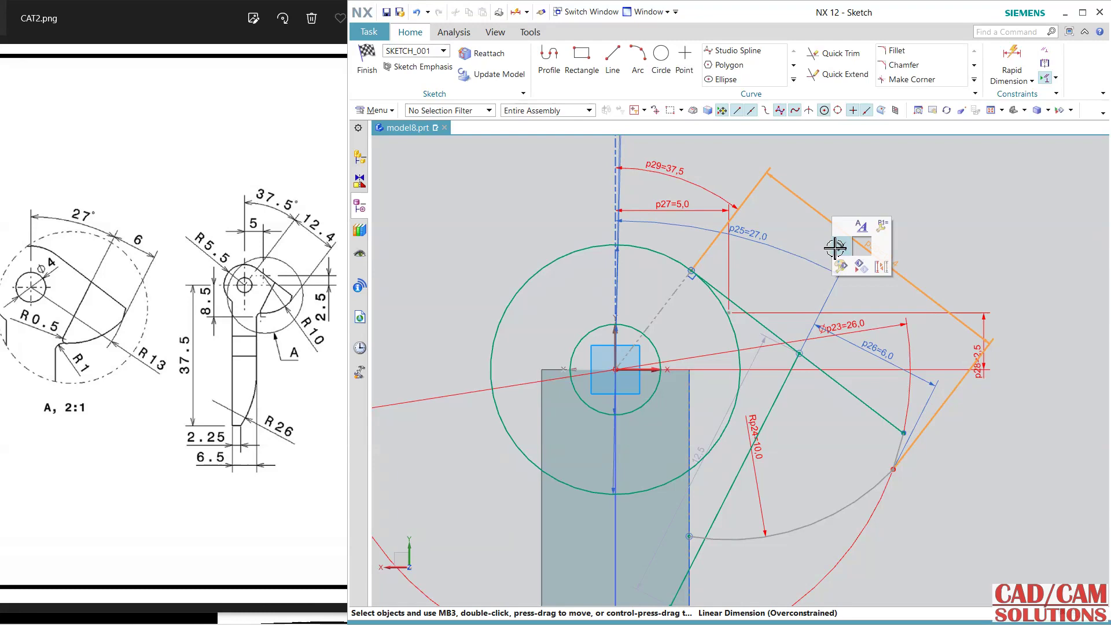
left_click(835, 248)
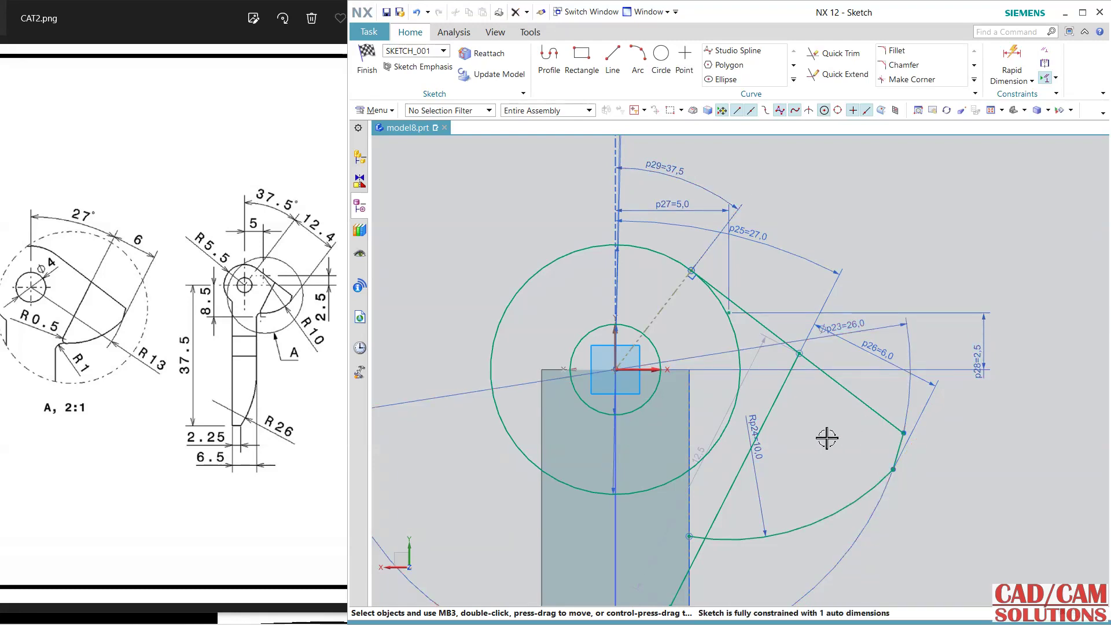
- Trim the lower end of the 27° line back to the R10 arc
middle_click_drag(827, 438, 821, 374, "shift")
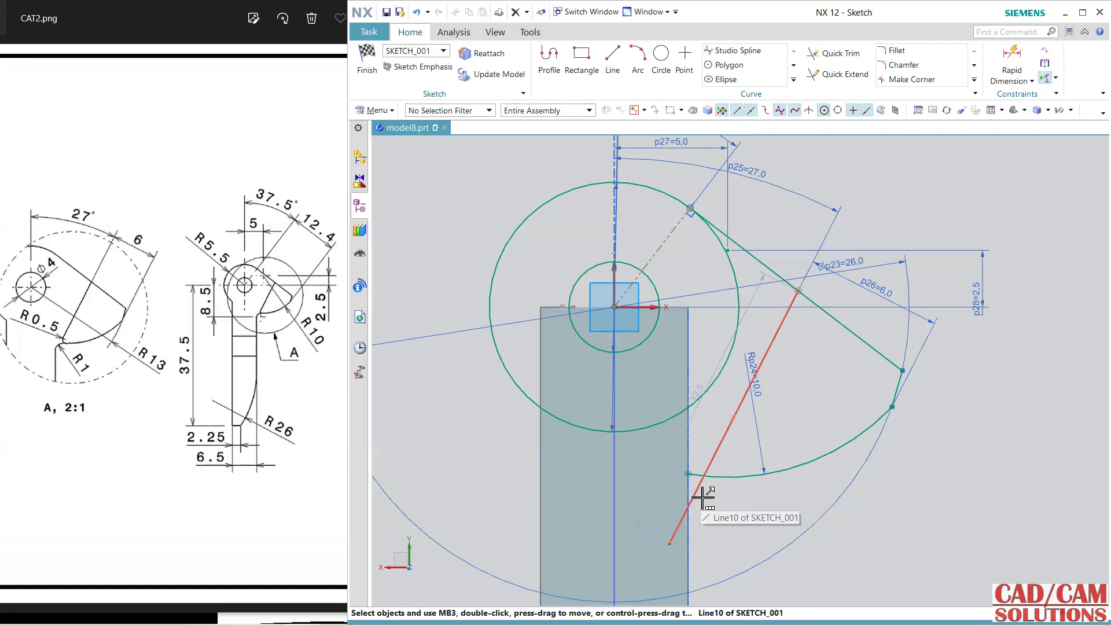
left_click_drag(676, 539, 739, 493)
left_click_drag(705, 556, 715, 563)
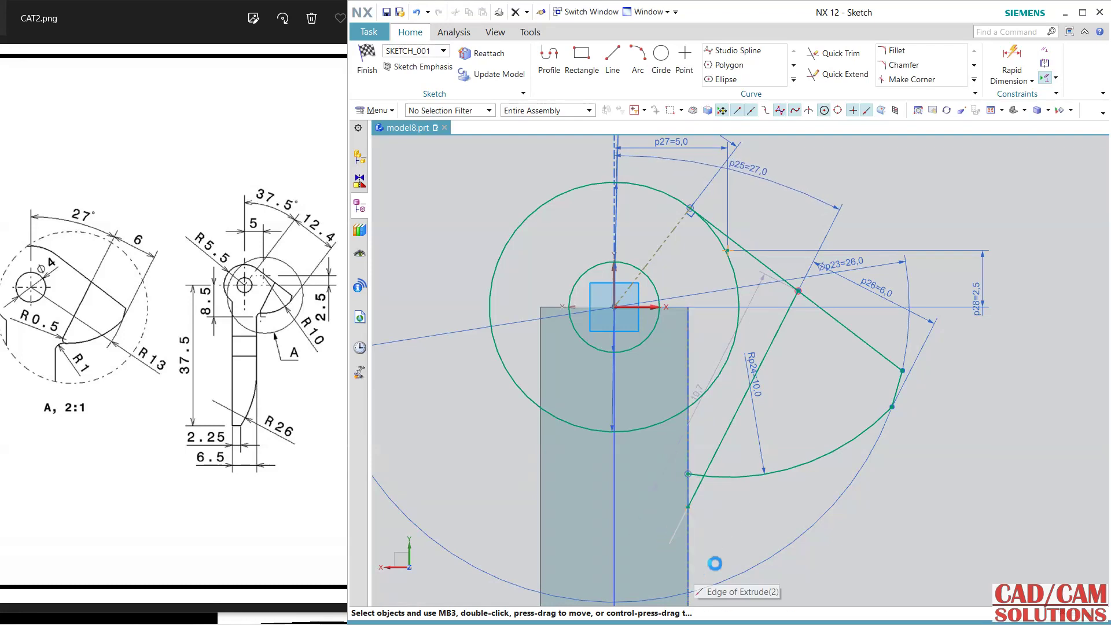
left_click(837, 55)
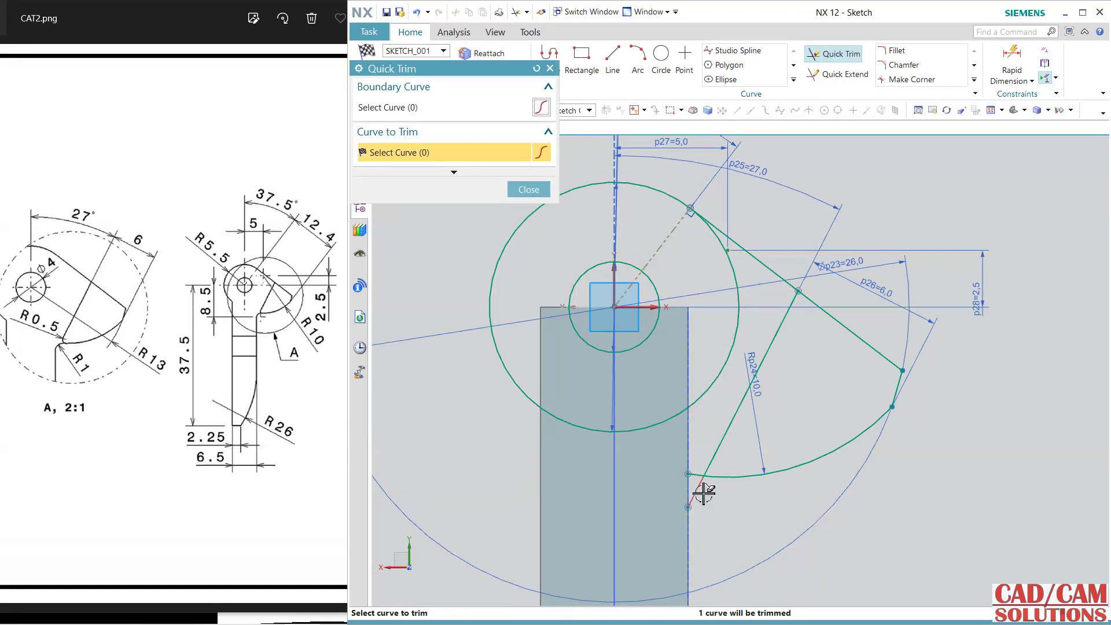
left_click(702, 492)
key("Escape")
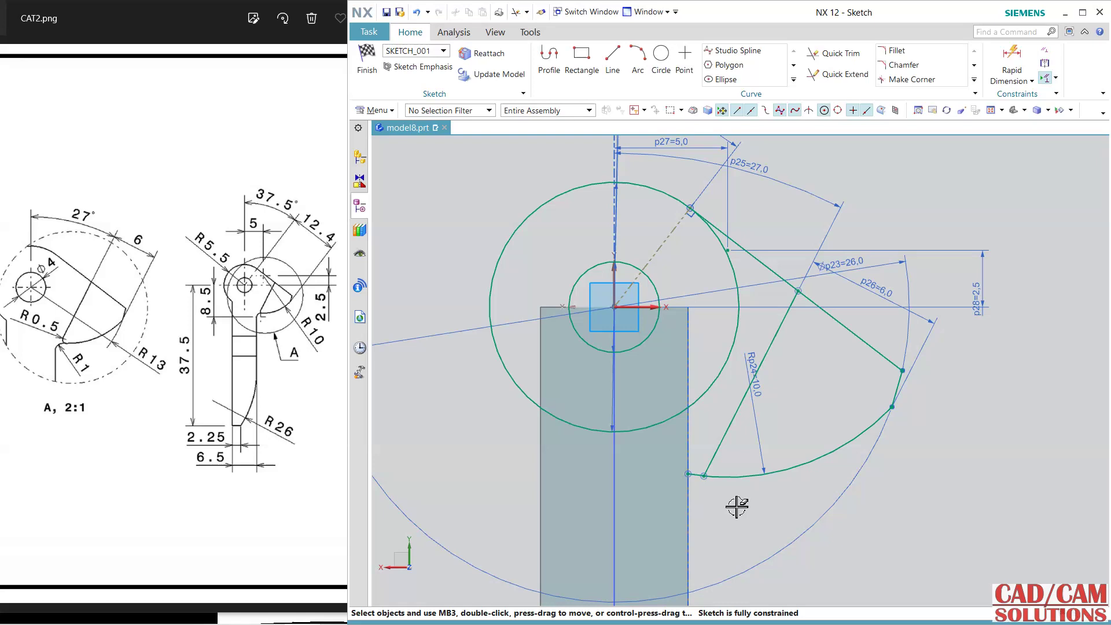
- Draw a line from the R10 arc's inner end tangent to the underside of the outer circle, and finish the sketch
left_click(615, 63)
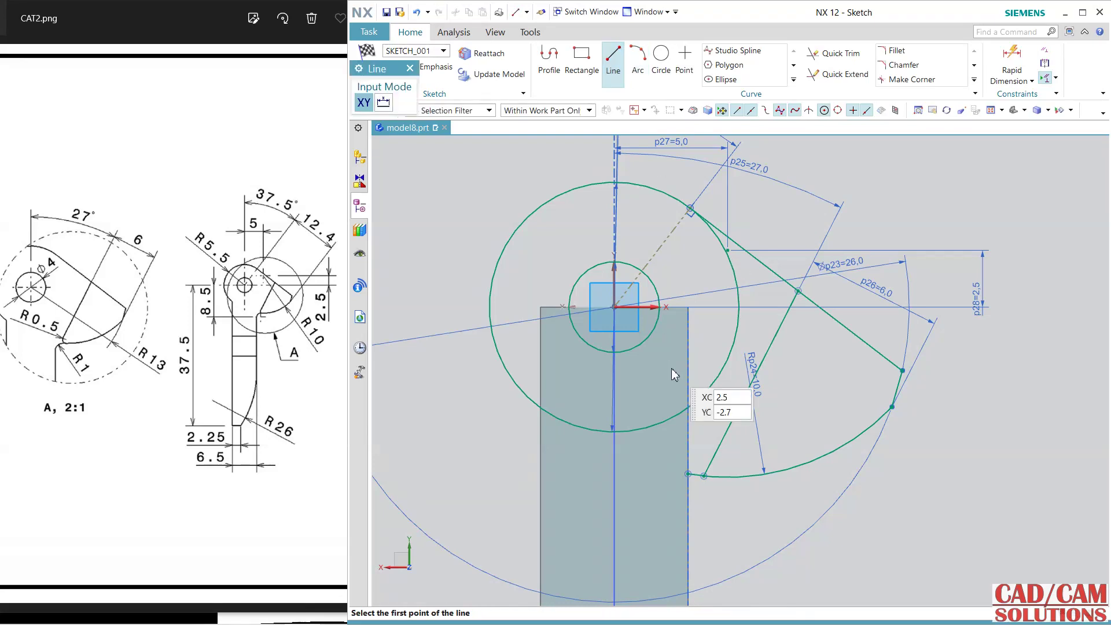
left_click(688, 474)
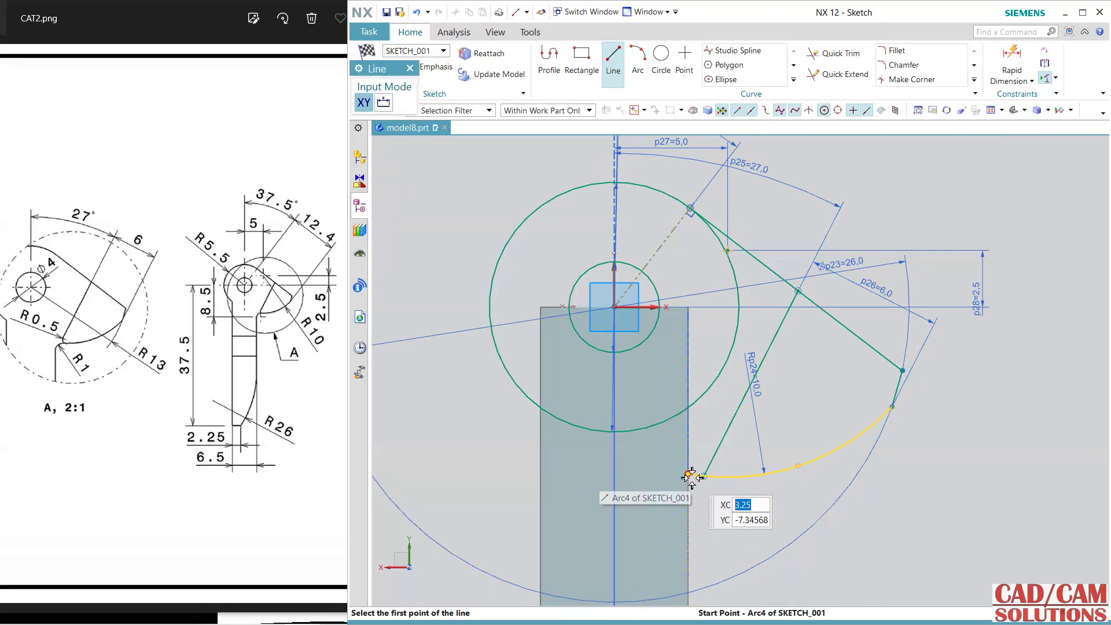
left_click(580, 431)
key("Escape")
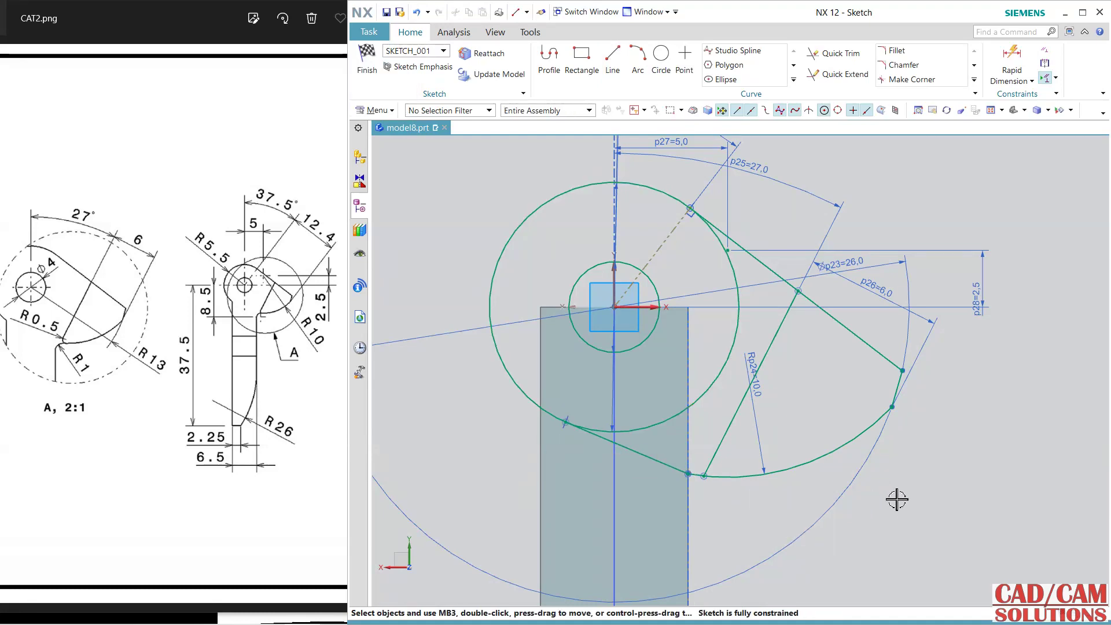
left_click(378, 91)
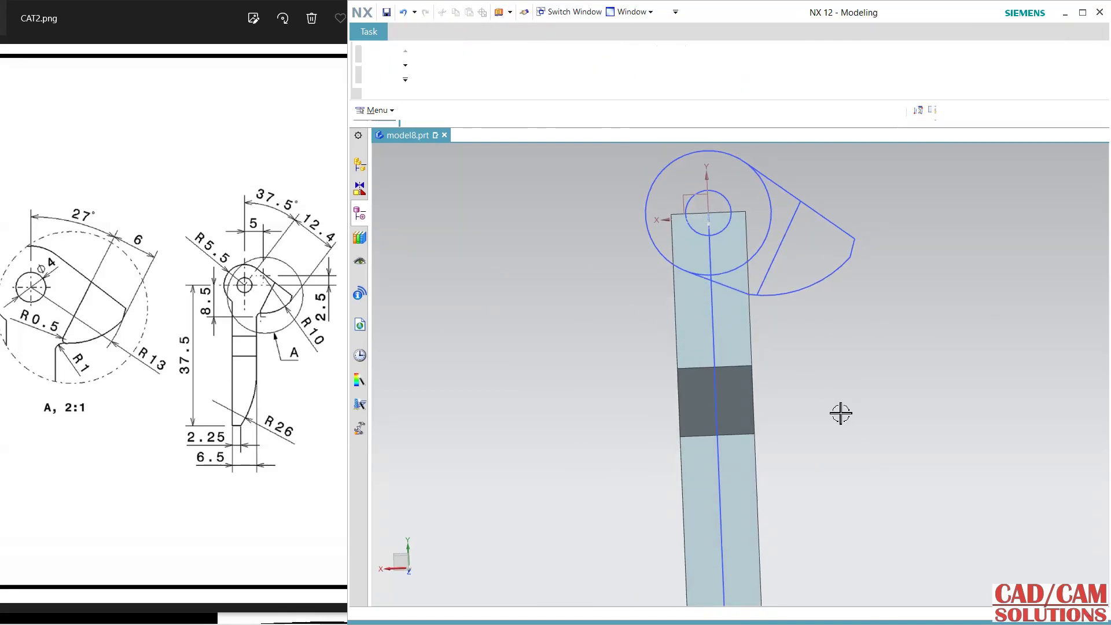
- Extrude the ring around the hole and the adjoining beak region of the pivot sketch 3 mm in the reversed direction, united with the lever
middle_click_drag(841, 414, 880, 407)
scroll(968, 302, "up", 3)
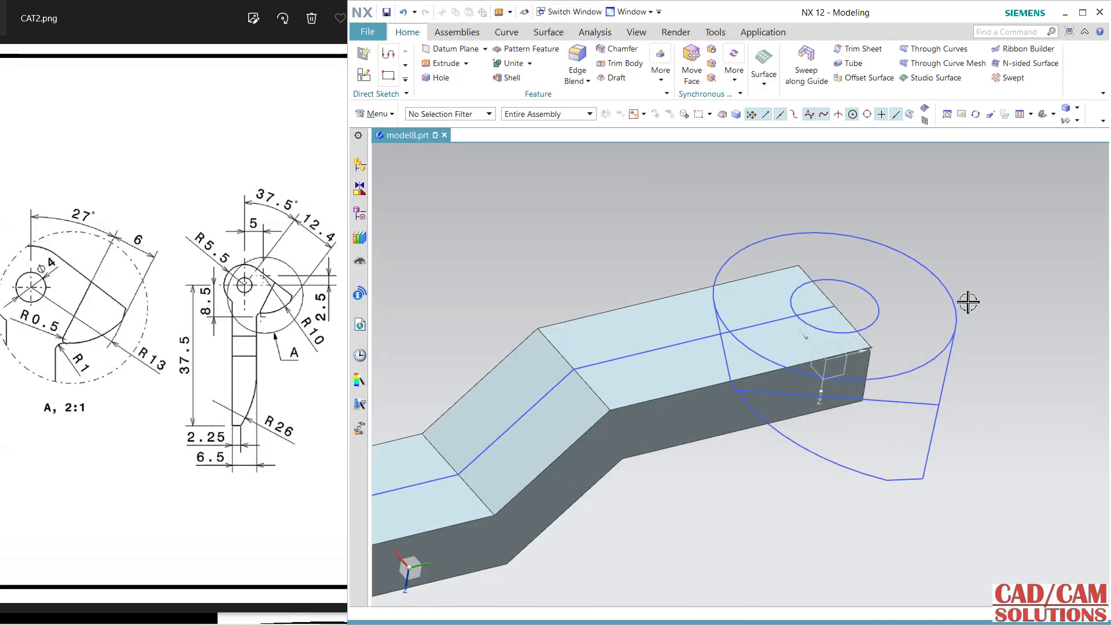
left_click(446, 63)
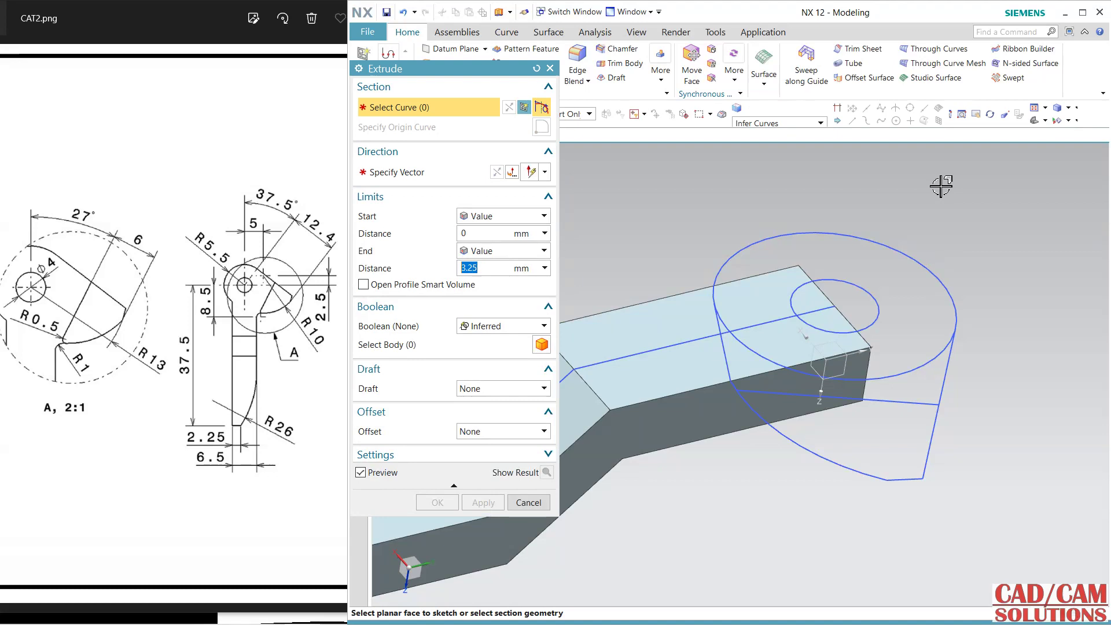
left_click(775, 115)
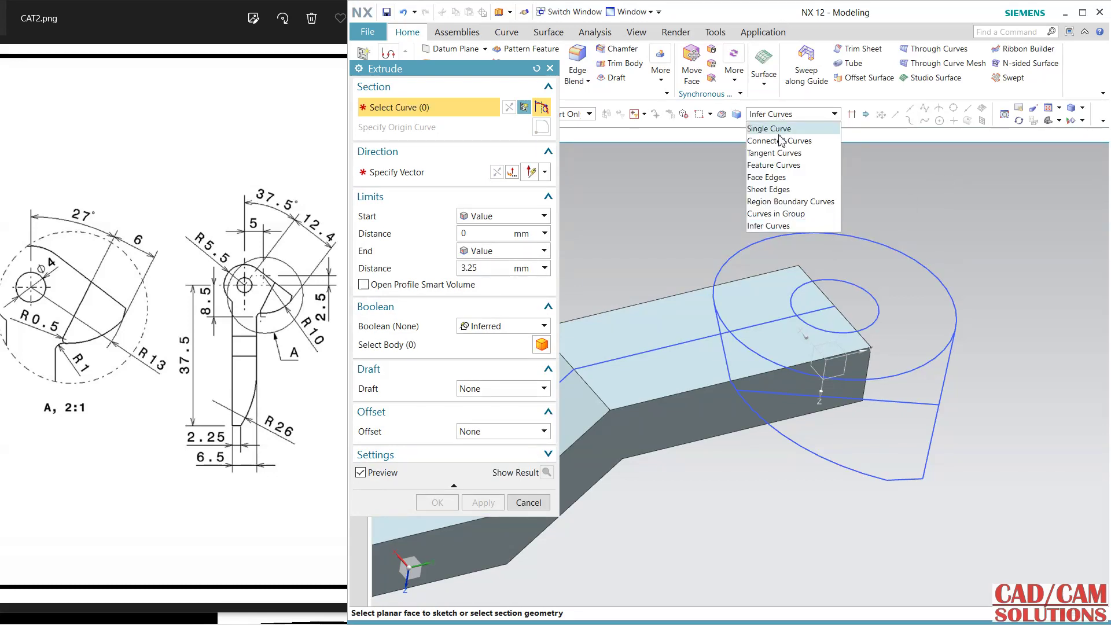
left_click(787, 199)
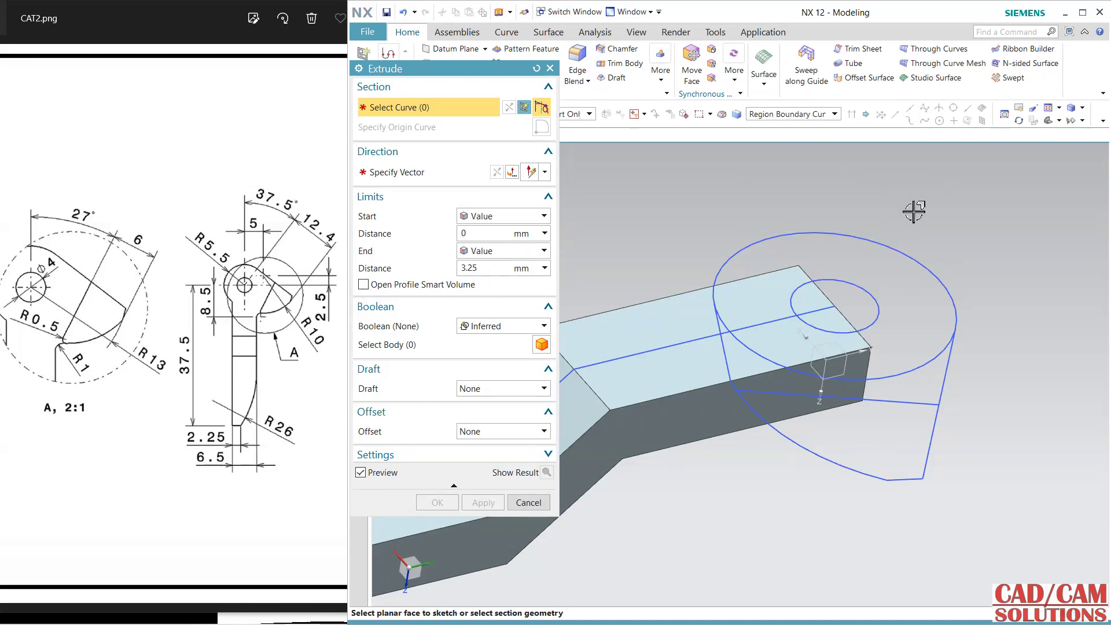
left_click(873, 255)
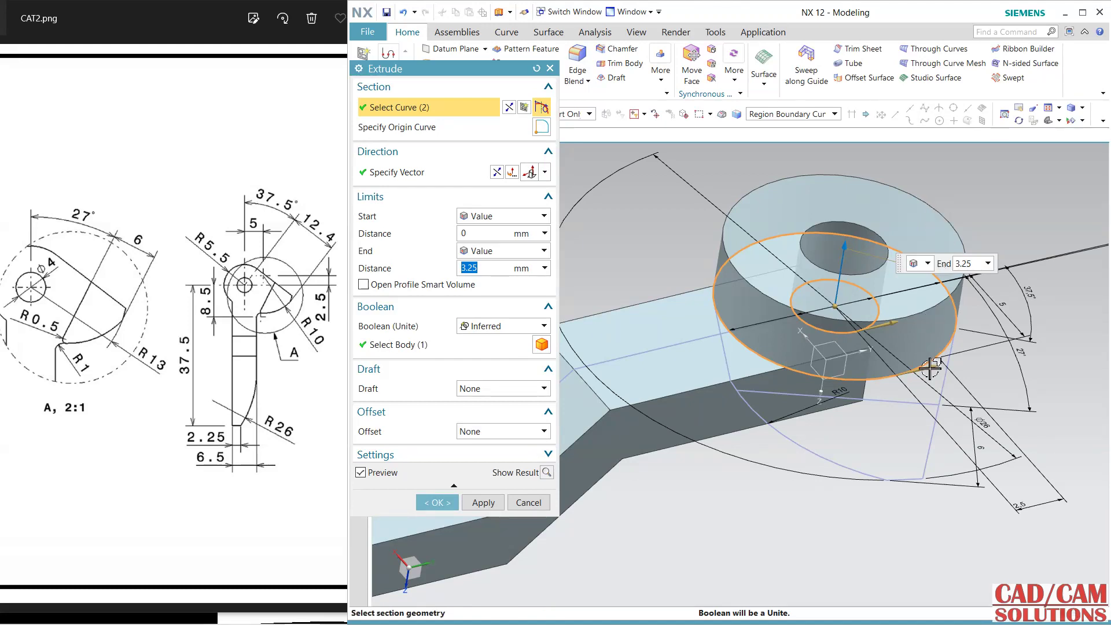
left_click(887, 405)
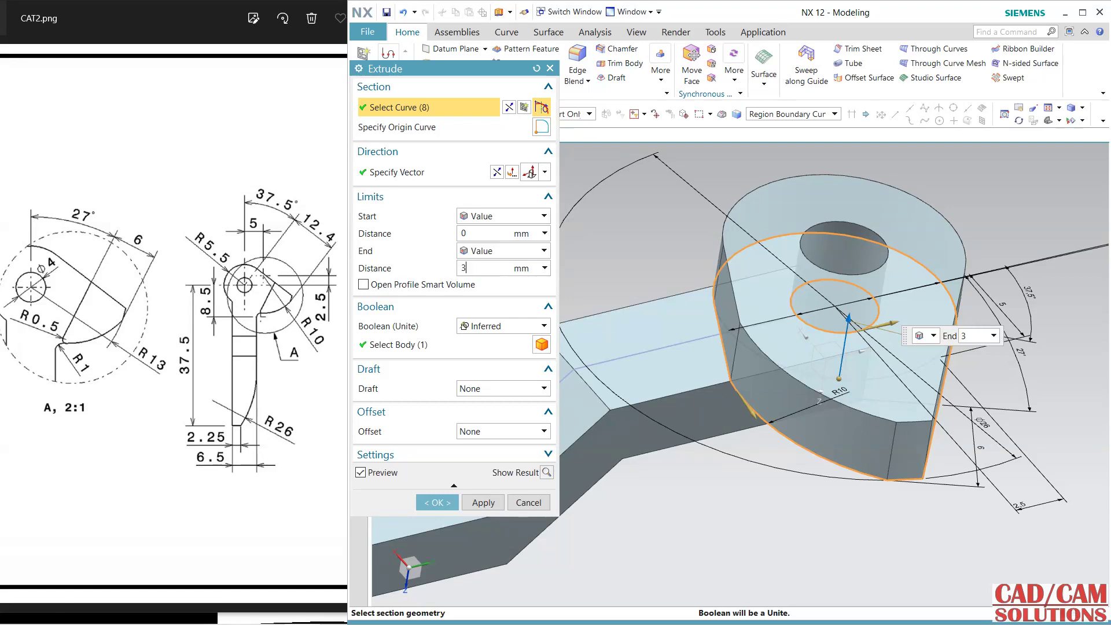
left_click(497, 171)
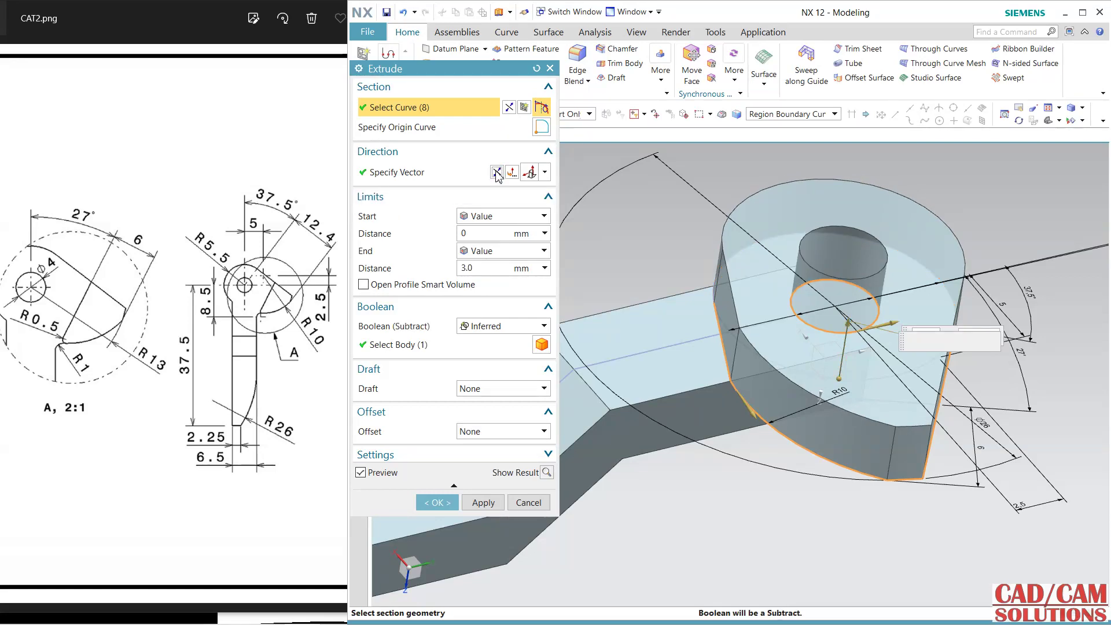
left_click(499, 326)
left_click(480, 348)
left_click(483, 502)
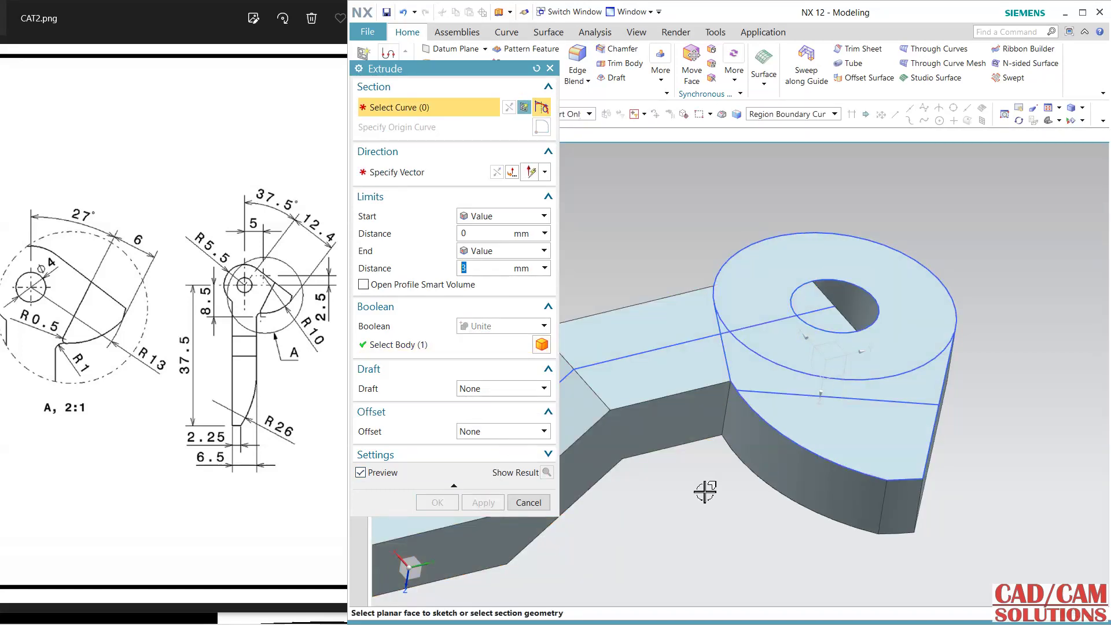
- Extrude the beak region between the 27° line and the R10 arc 3 mm upward, united with the lever body
left_click(880, 435)
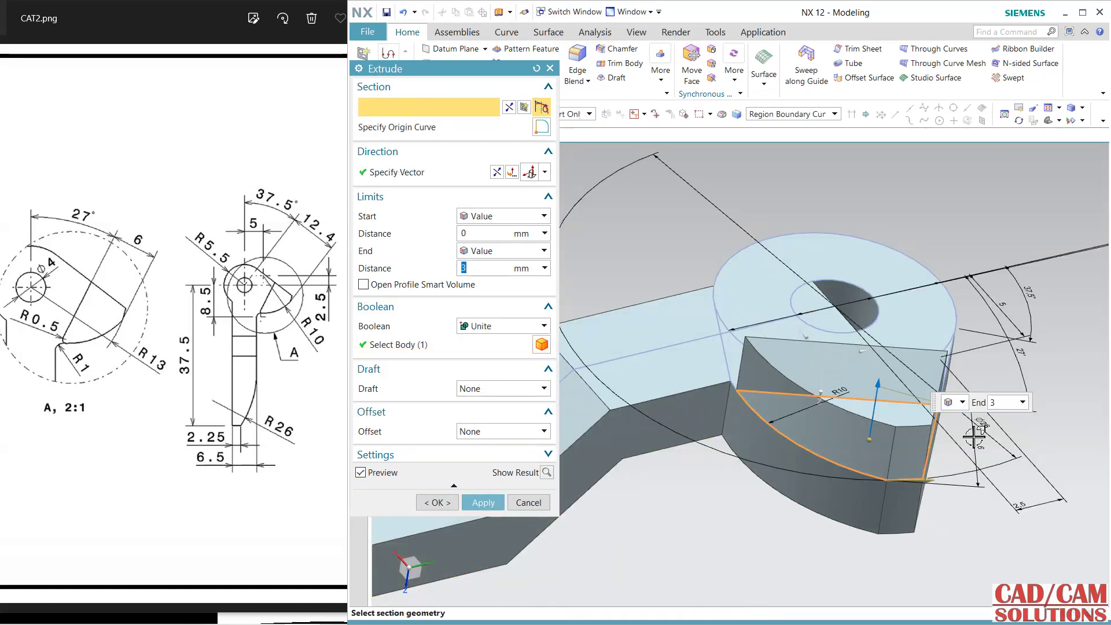
left_click(271, 335)
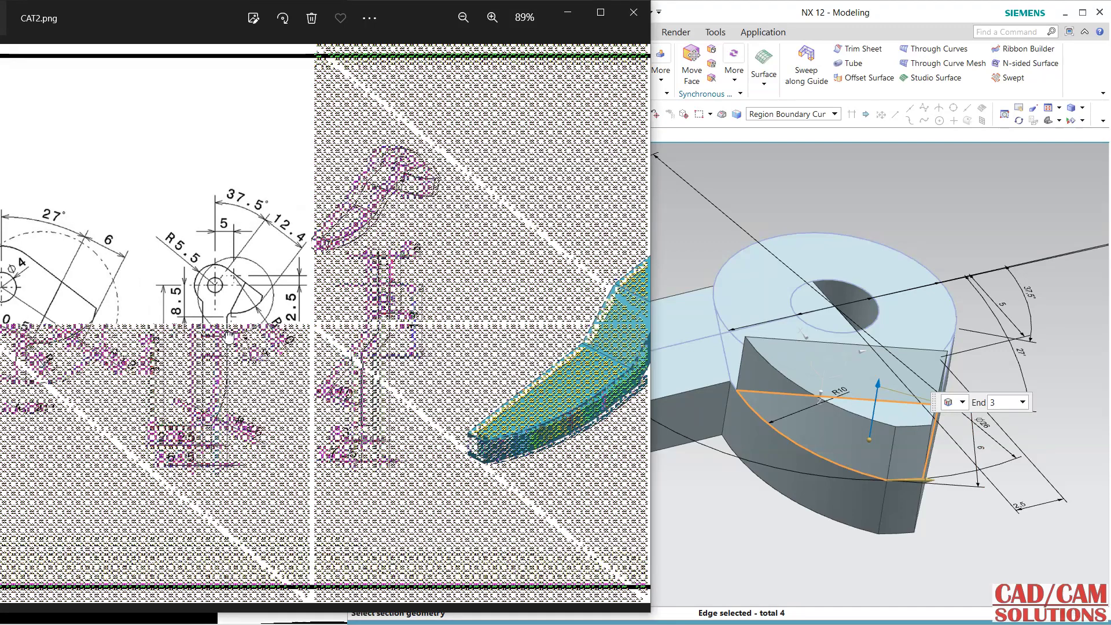
left_click_drag(289, 305, 398, 307)
left_click(731, 17)
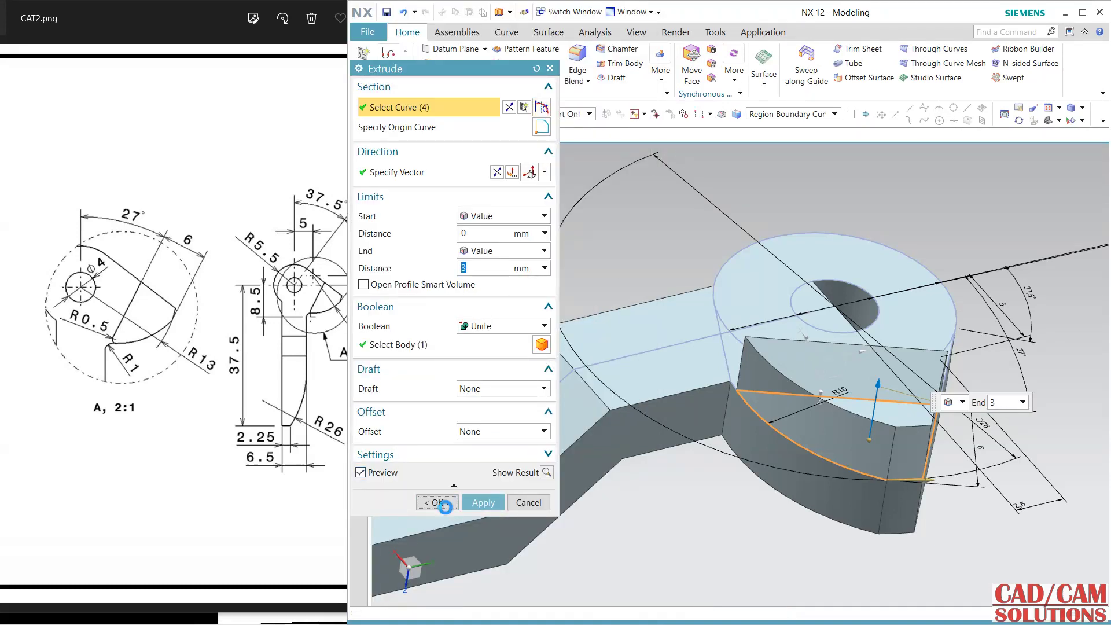
left_click(437, 502)
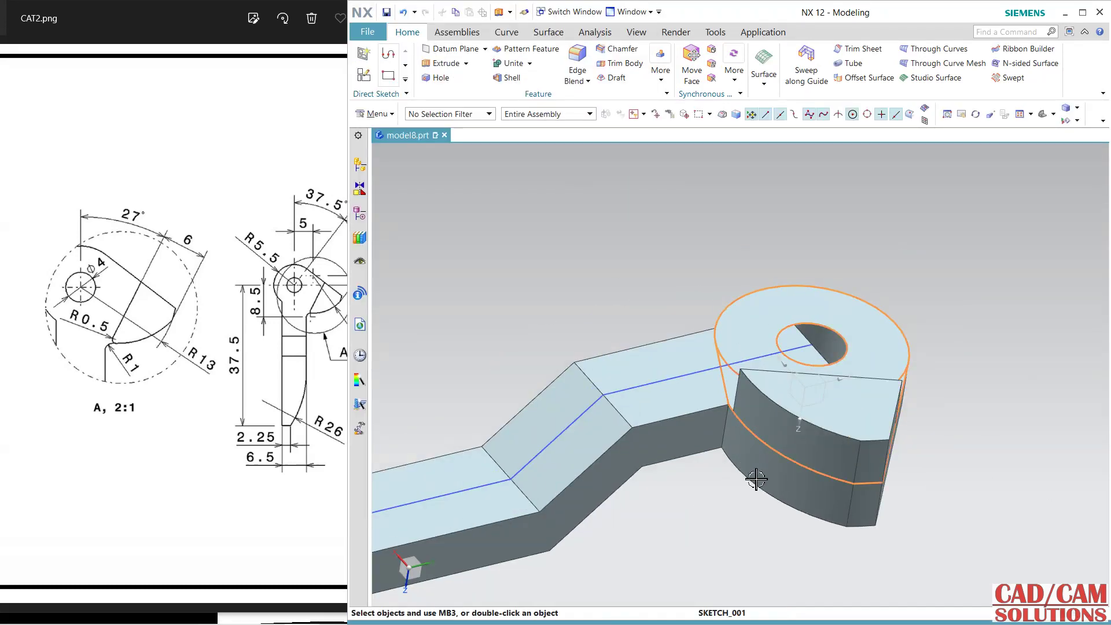
- Hide the pivot-end sketch and the lever's centreline sketch
mouse_move(709, 501)
middle_mouse_down()
mouse_move(743, 495)
mouse_move(715, 483)
middle_mouse_up()
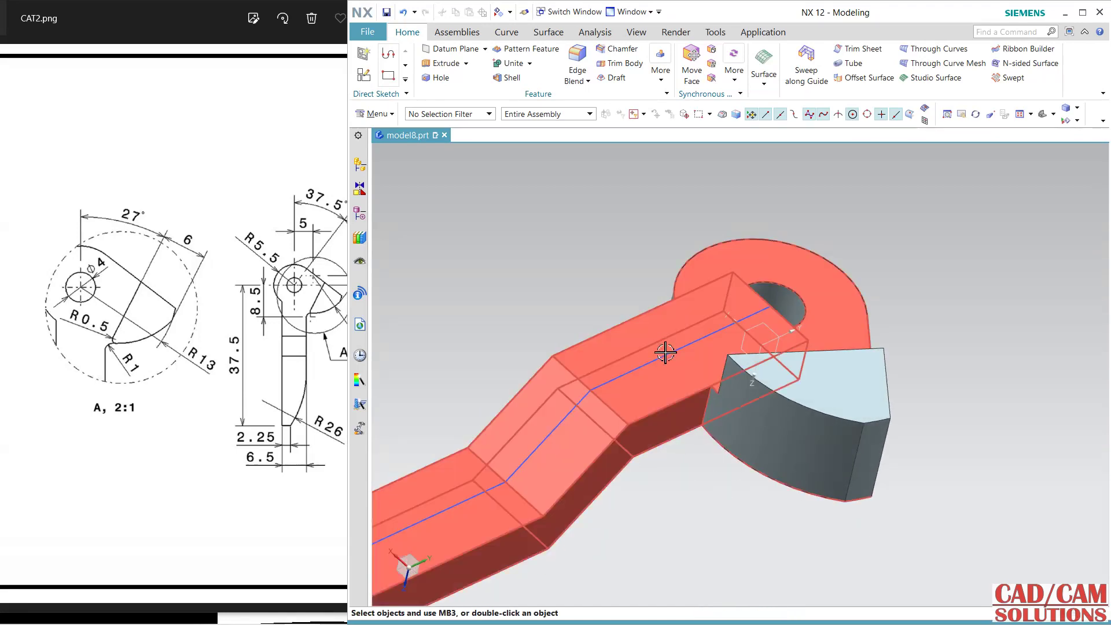
left_click(665, 354)
left_click(666, 372)
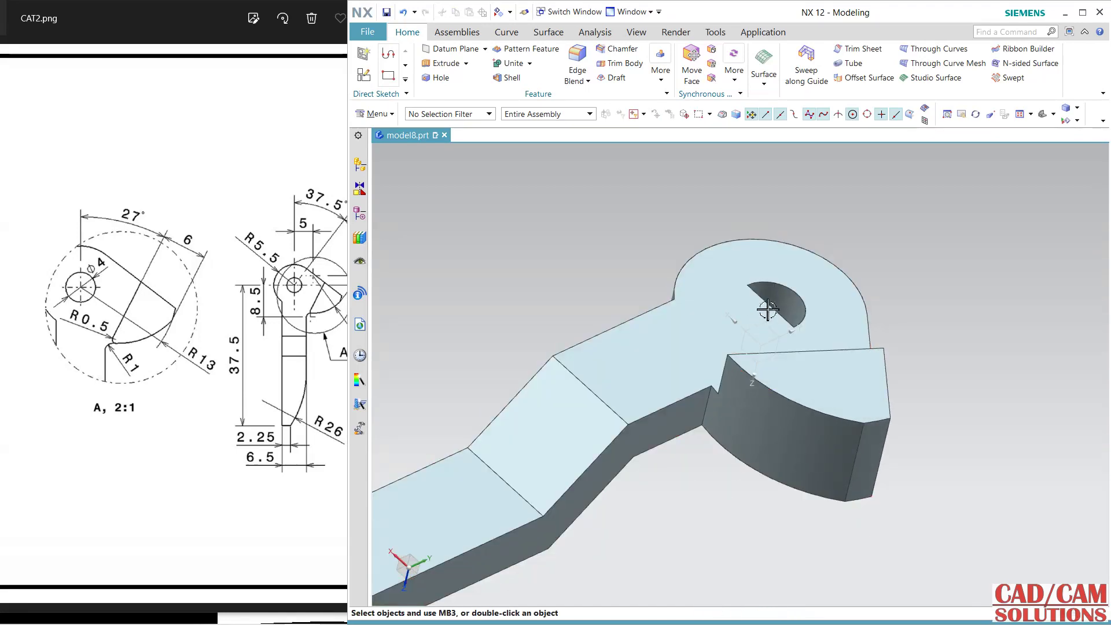
- Show the pivot-end sketch and extrude its small hole circle 13.3 mm down through the lever as a Subtract cut
left_click(361, 216)
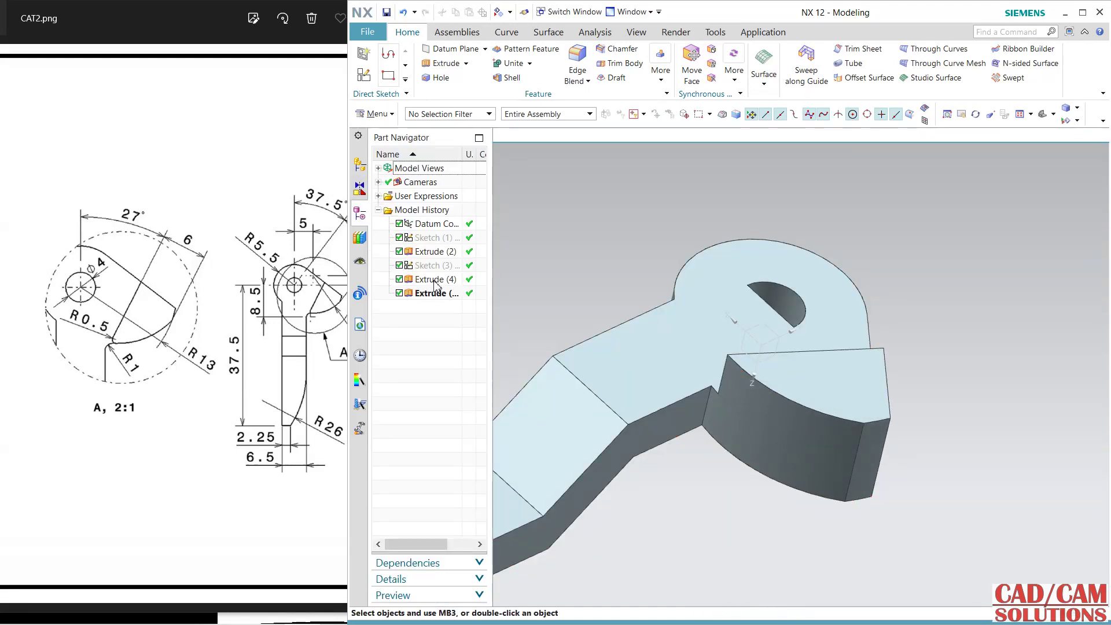
right_click(434, 269)
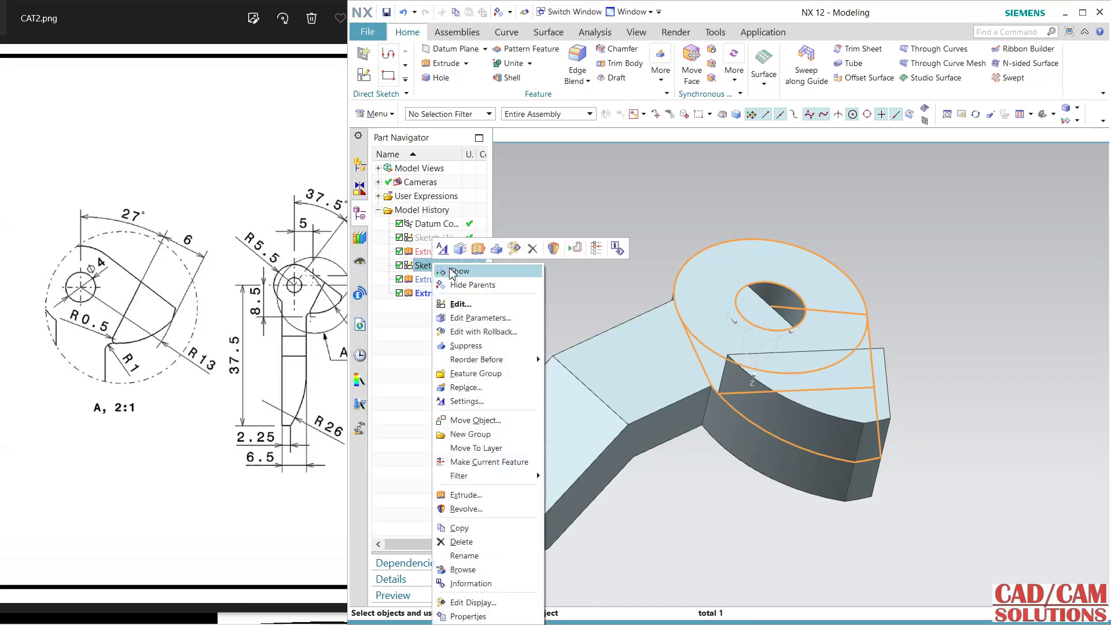
left_click(536, 355)
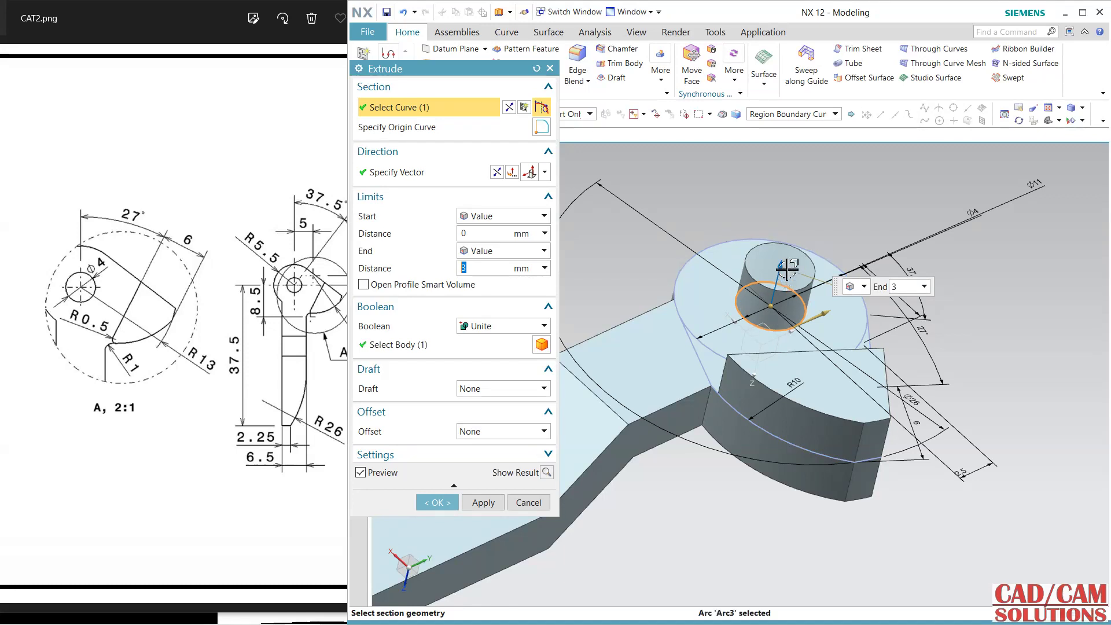
left_click_drag(754, 440, 731, 479)
left_click(504, 326)
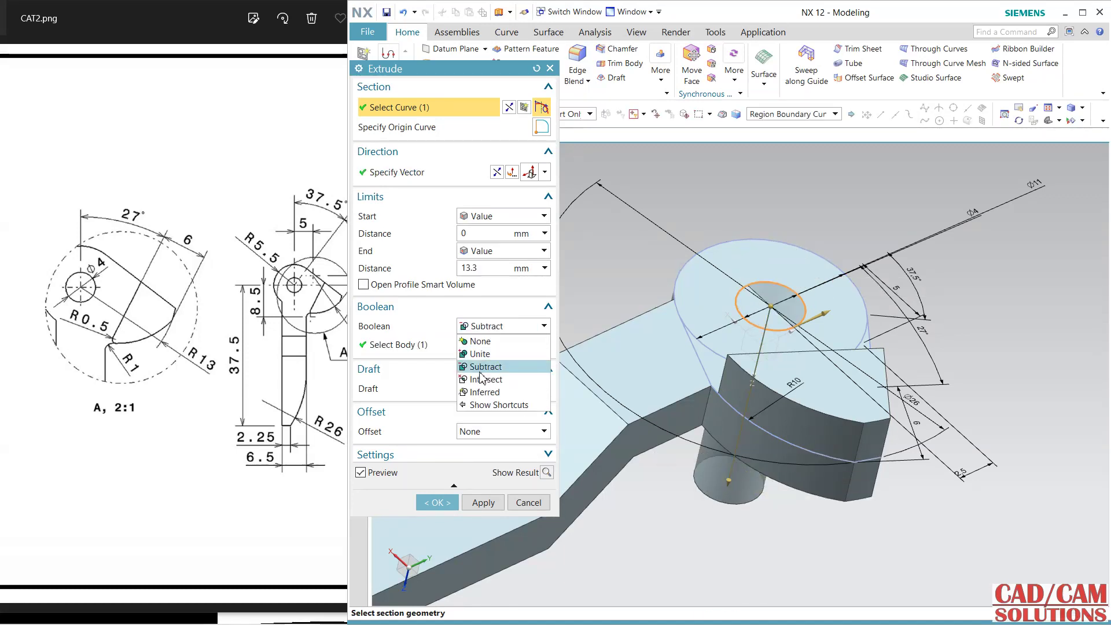
left_click(487, 372)
left_click(438, 502)
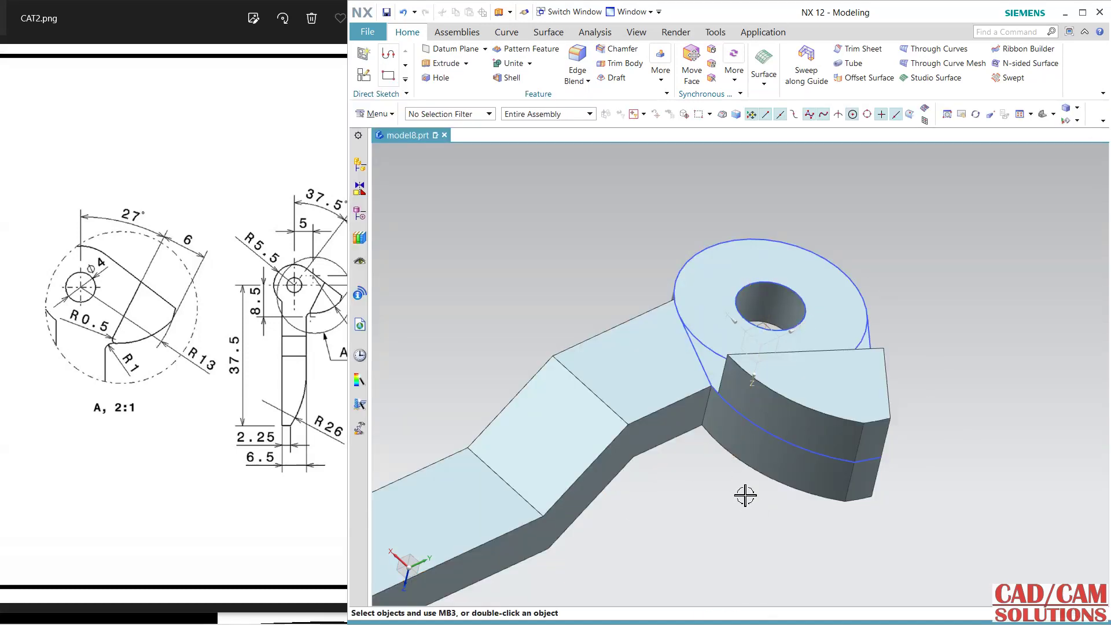
- Hide the pivot-end sketch to leave only the solid lever on display
middle_click_drag(813, 496, 763, 439)
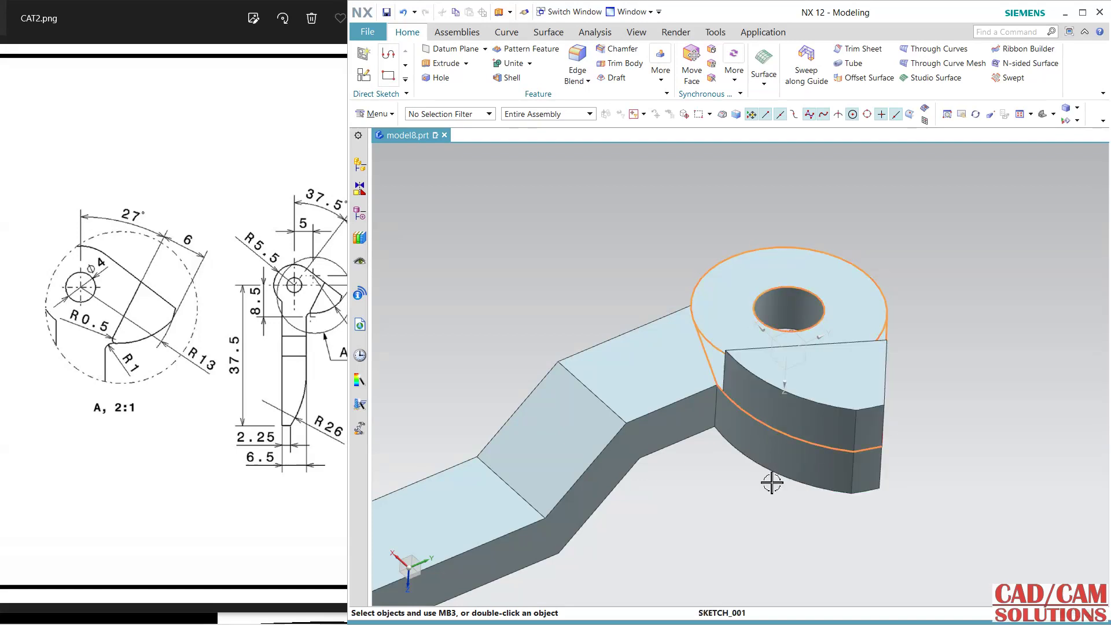
scroll(762, 517, "down", 3)
middle_click_drag(762, 516, 776, 463, "shift")
scroll(770, 382, "up", 1)
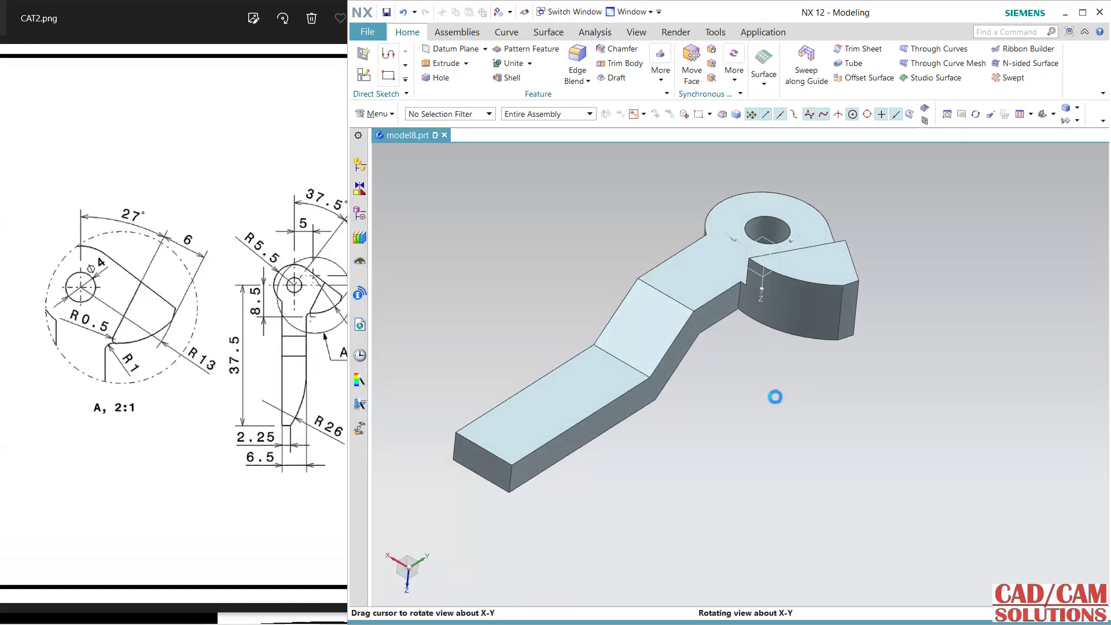
- Blend the short vertical inner edge of the raised beak, where the 27° line meets its arc, with a 0.5 mm radius
scroll(737, 488, "up", 4)
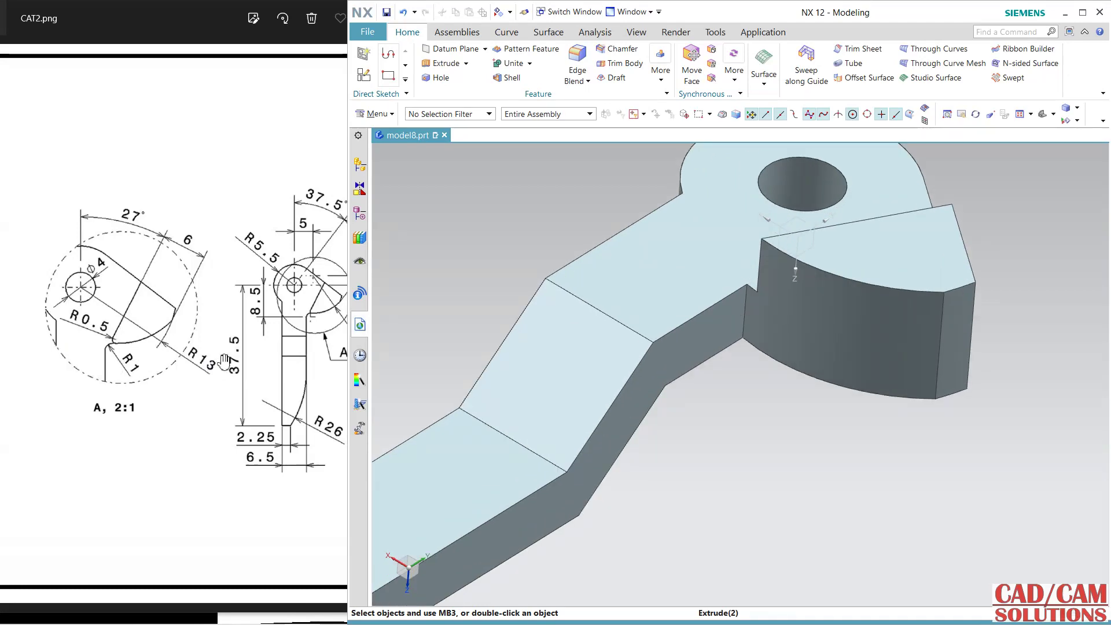
left_click(367, 322)
left_click(577, 56)
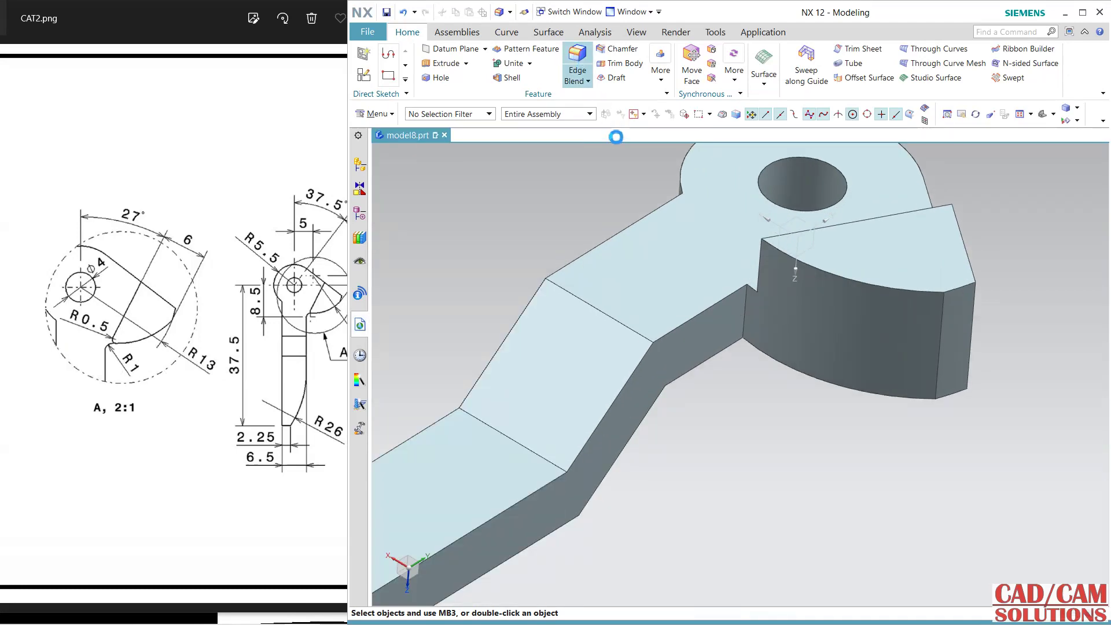
left_click(761, 258)
type("0.")
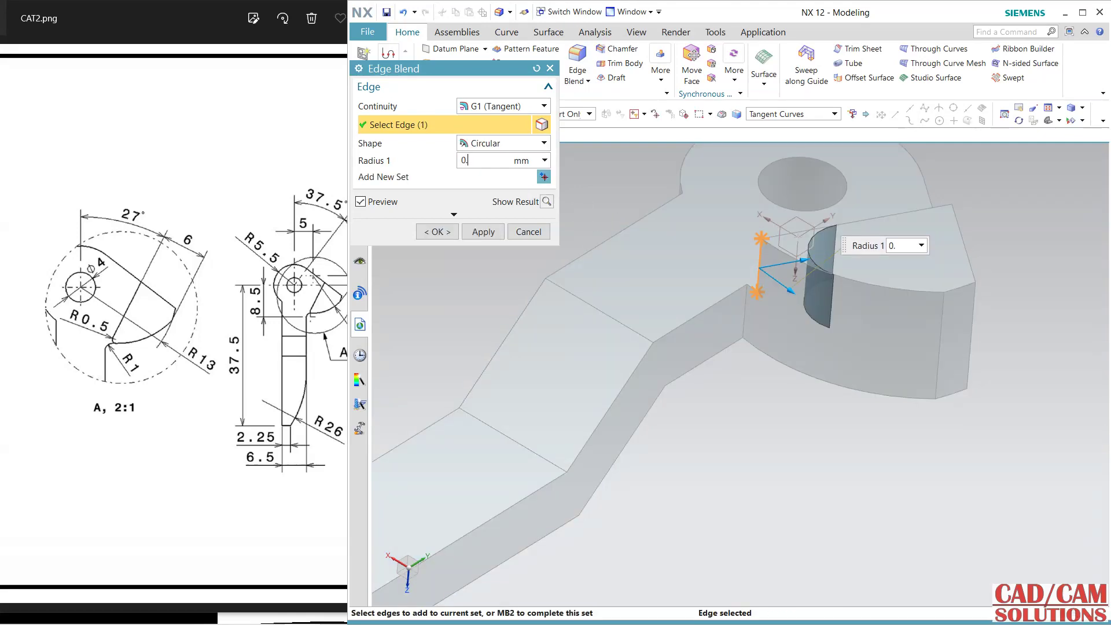
type("5")
key("Return")
left_click(483, 231)
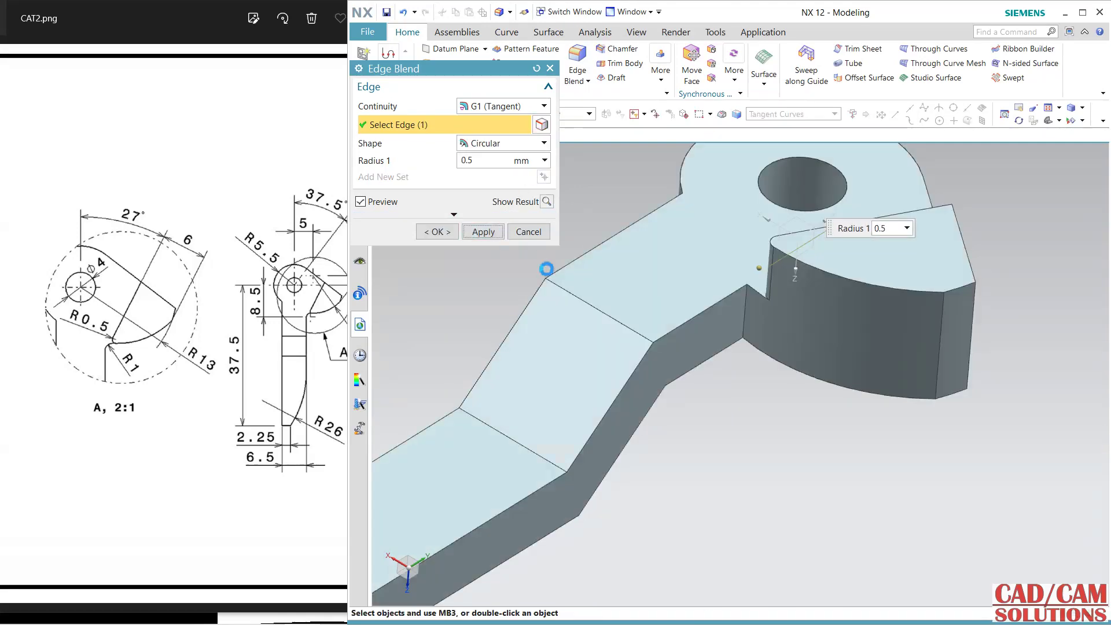
- Blend the concave vertical edge where the lever arm meets the beak with a 1 mm radius
left_click(746, 317)
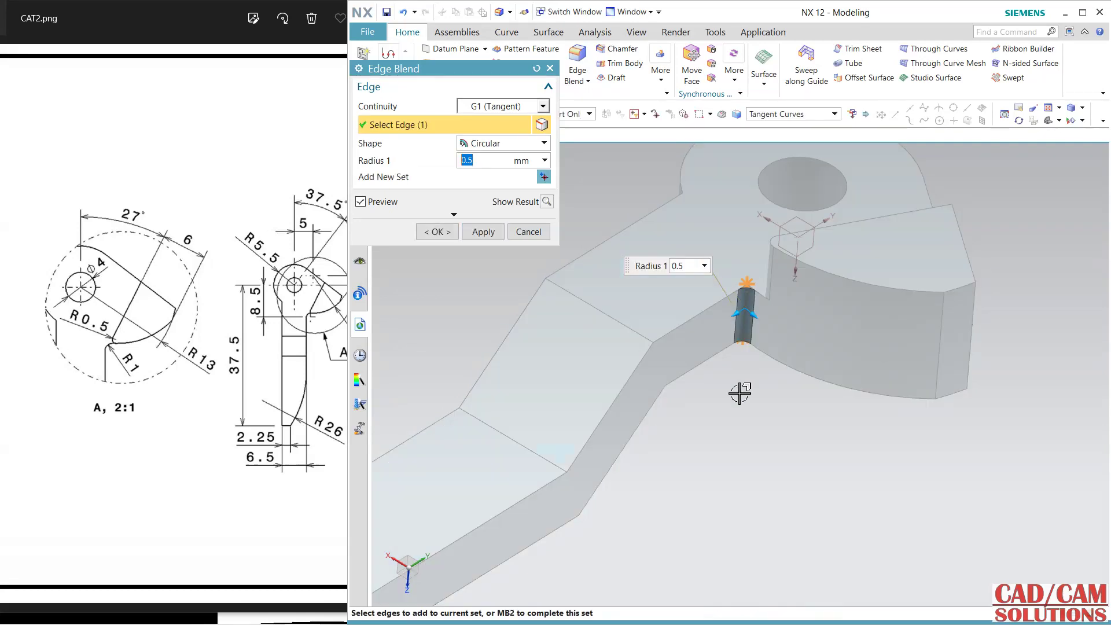
type("1")
key("Return")
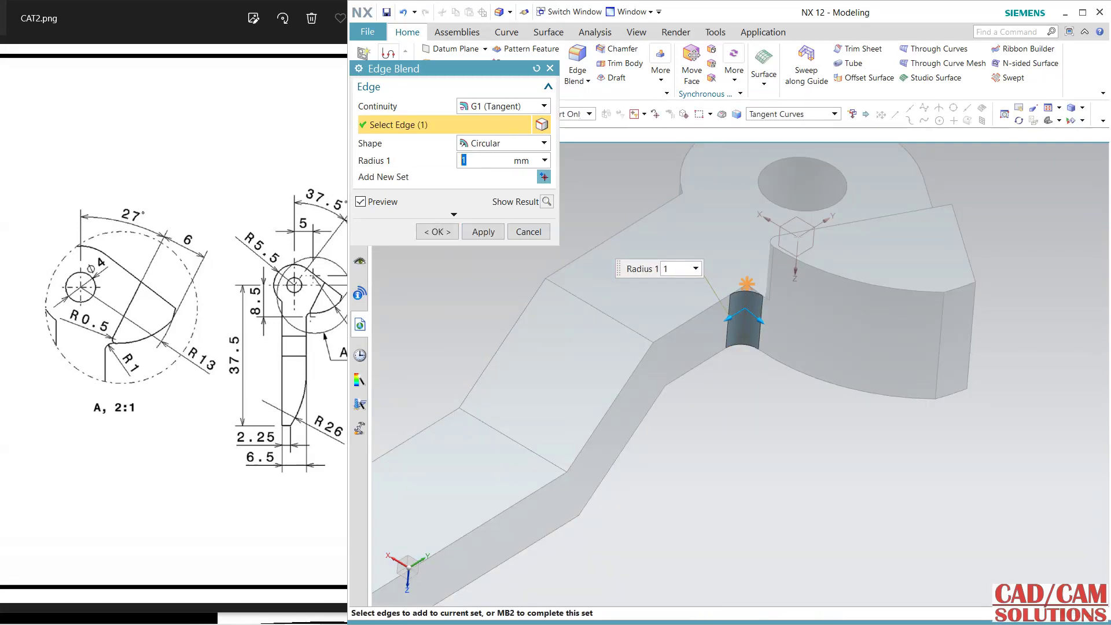
left_click(443, 232)
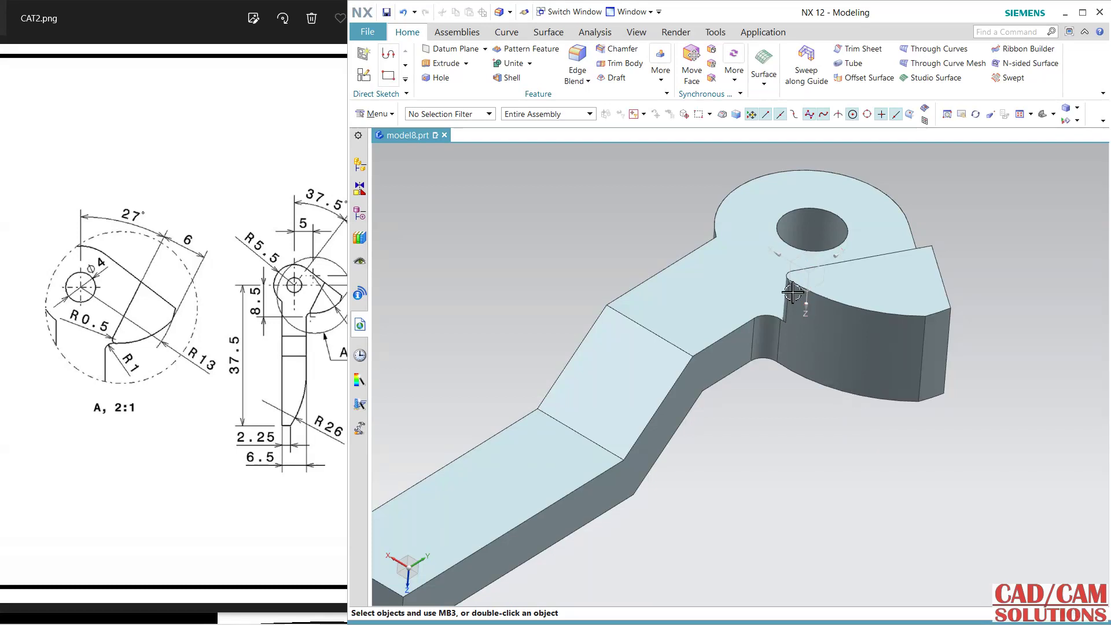
- Create a sketch on the flat face of the lever's free-end section, with its long beak-side edge as the horizontal reference
mouse_move(796, 396)
middle_mouse_down()
mouse_move(798, 454)
mouse_move(798, 431)
mouse_move(809, 464)
mouse_move(801, 404)
mouse_move(806, 422)
mouse_move(813, 403)
mouse_move(843, 453)
mouse_move(781, 401)
middle_mouse_up()
key("F8")
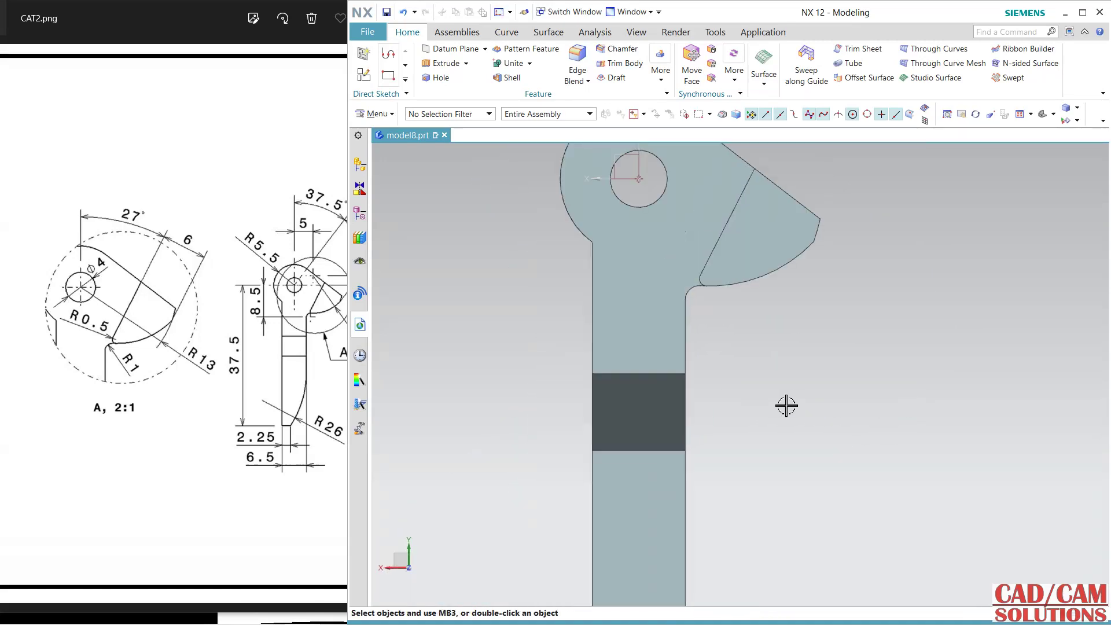
middle_click_drag(796, 351, 774, 397, "shift")
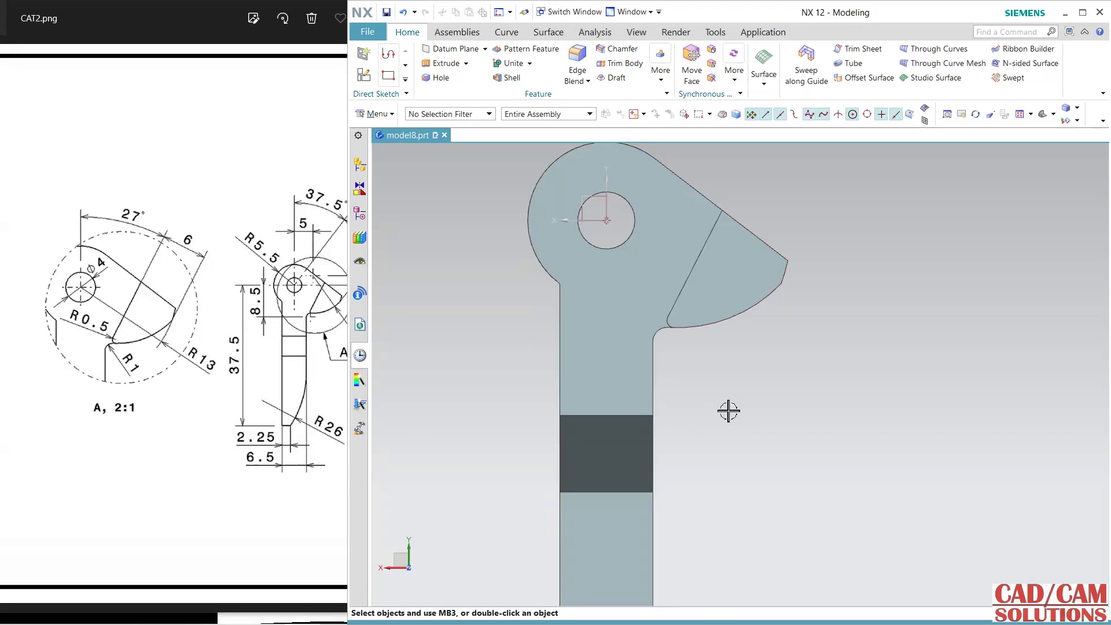
middle_click_drag(729, 410, 846, 228)
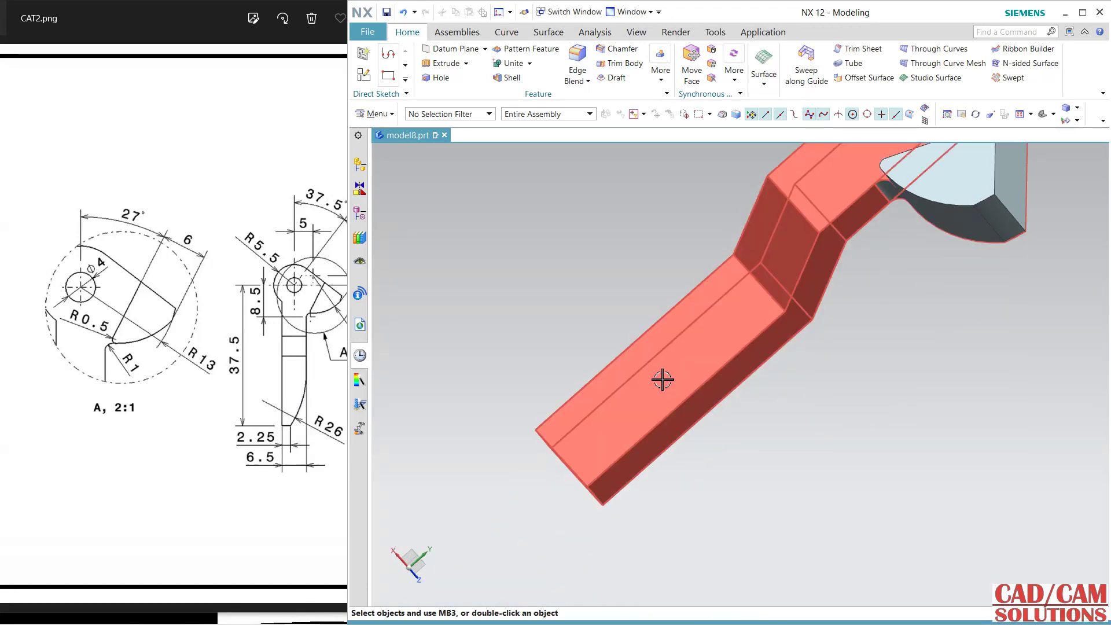
left_click(364, 74)
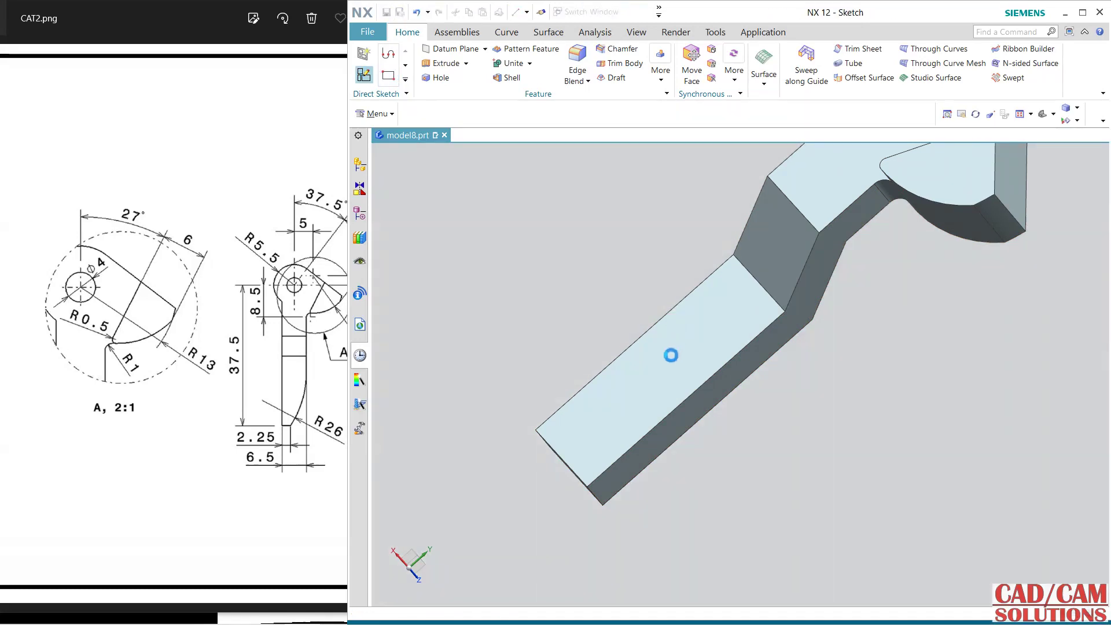
left_click(667, 362)
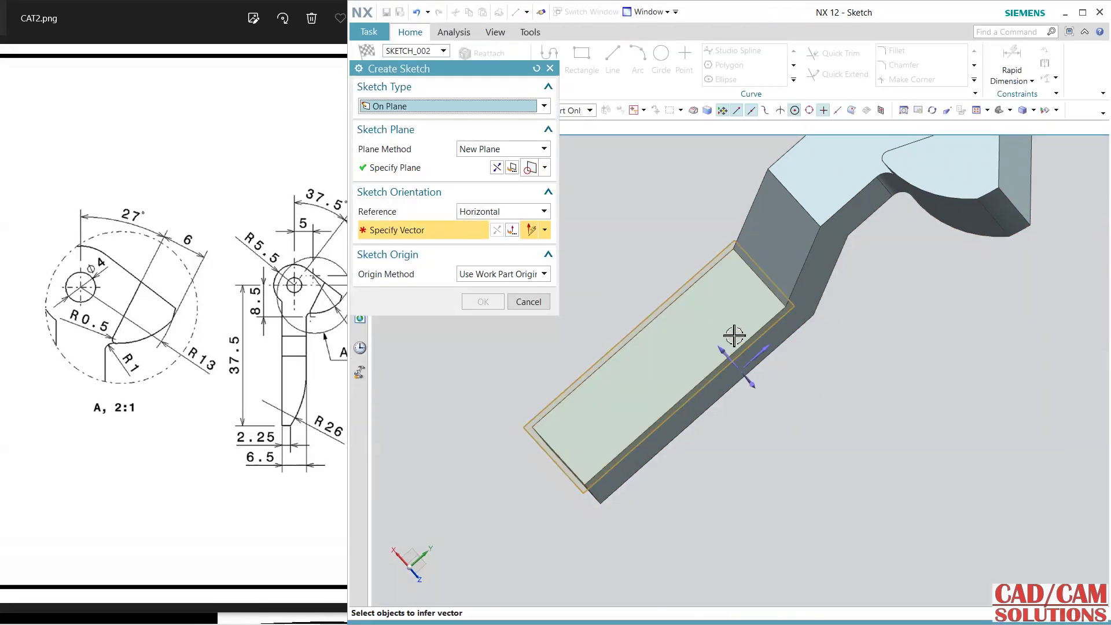
left_click(764, 351)
middle_click(828, 390)
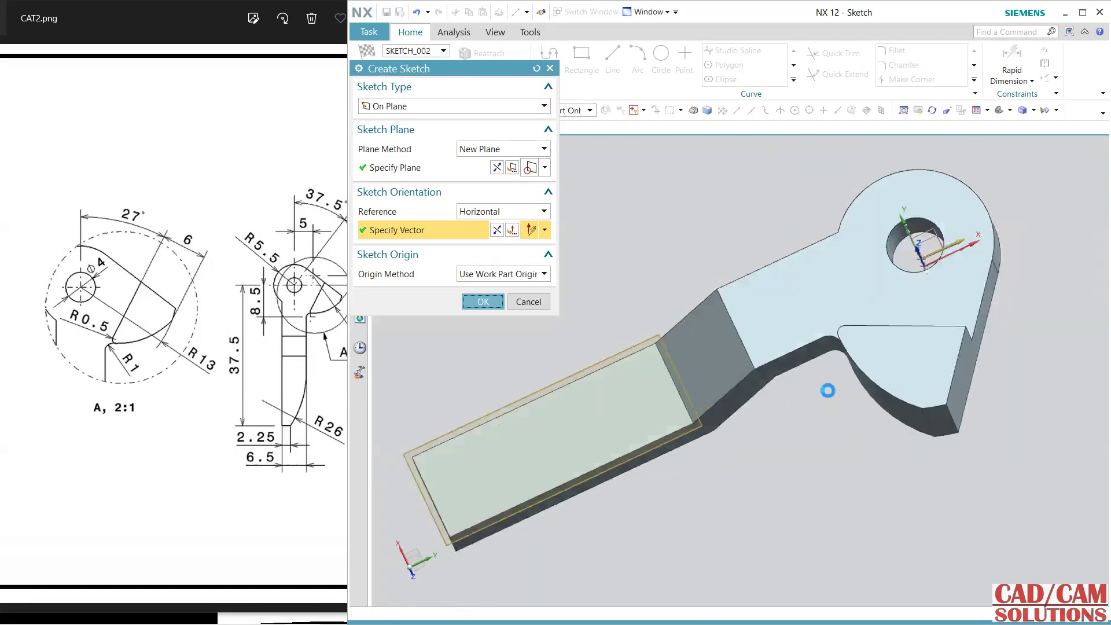
mouse_move(855, 357)
middle_mouse_down("shift")
mouse_move(1050, 347)
mouse_move(932, 332)
middle_mouse_up("shift")
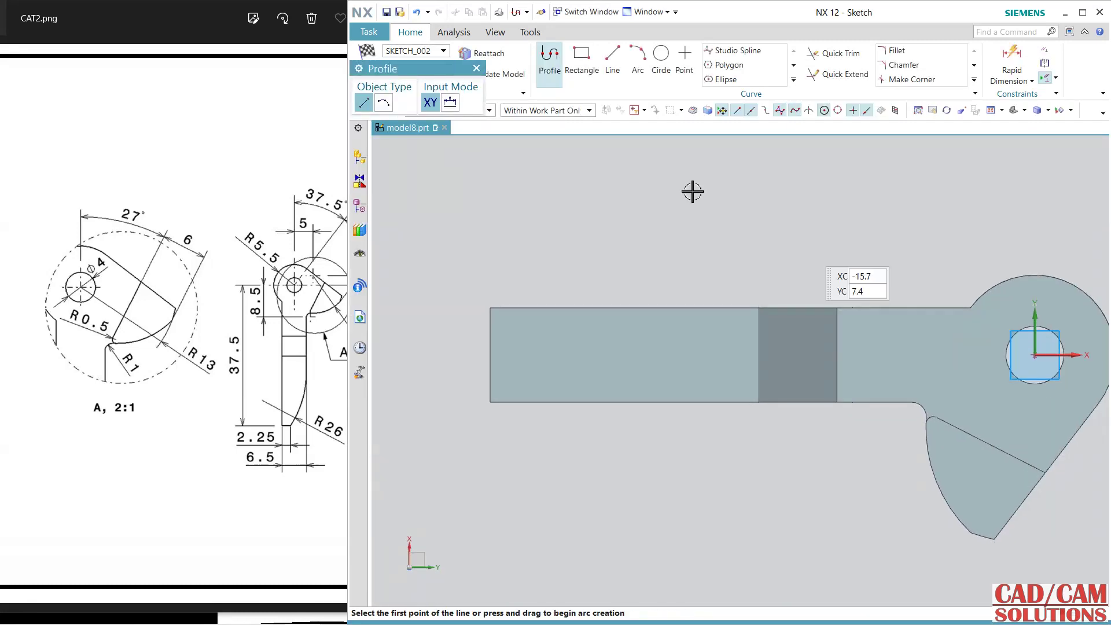
- Draw an arc of about 33.8 mm radius from the lever's end edge to its long beak-side edge, tangent to that edge
left_click(638, 58)
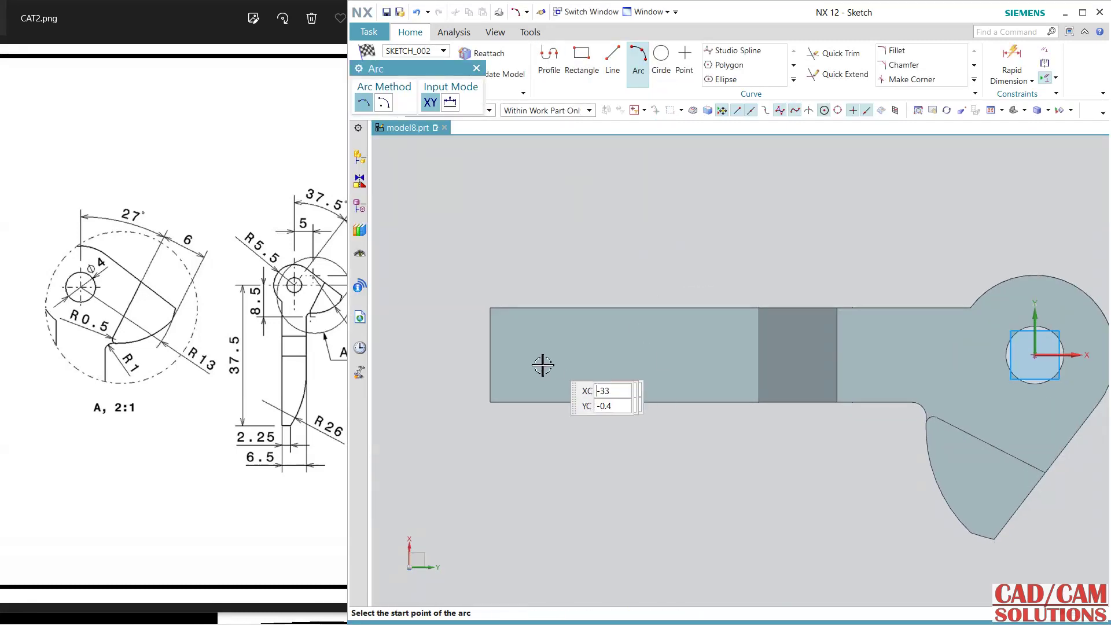
left_click(490, 364)
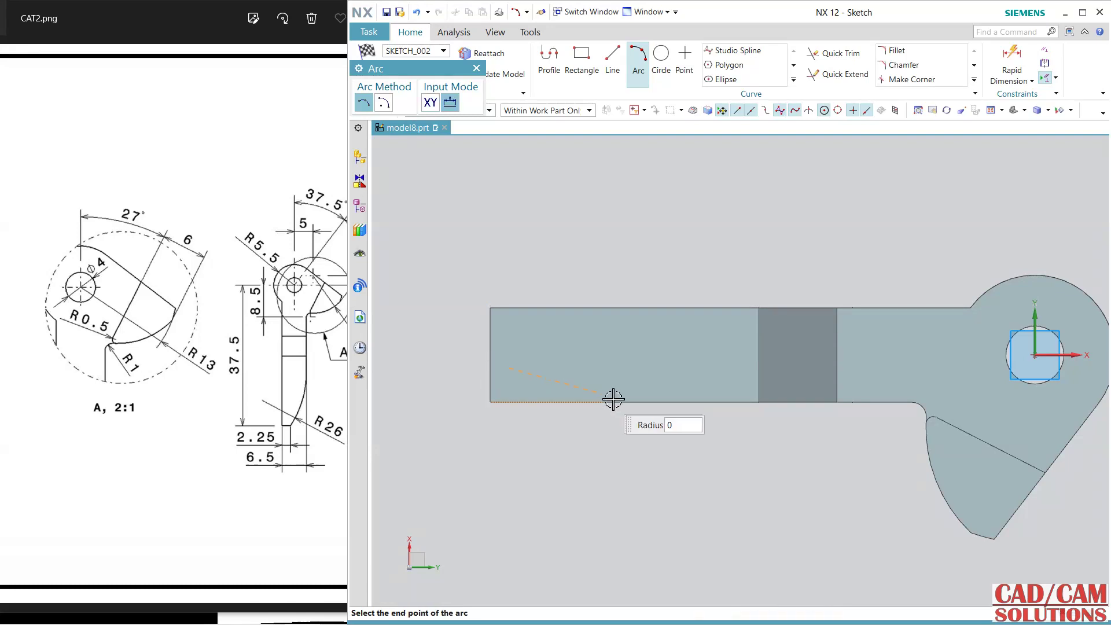
left_click(683, 403)
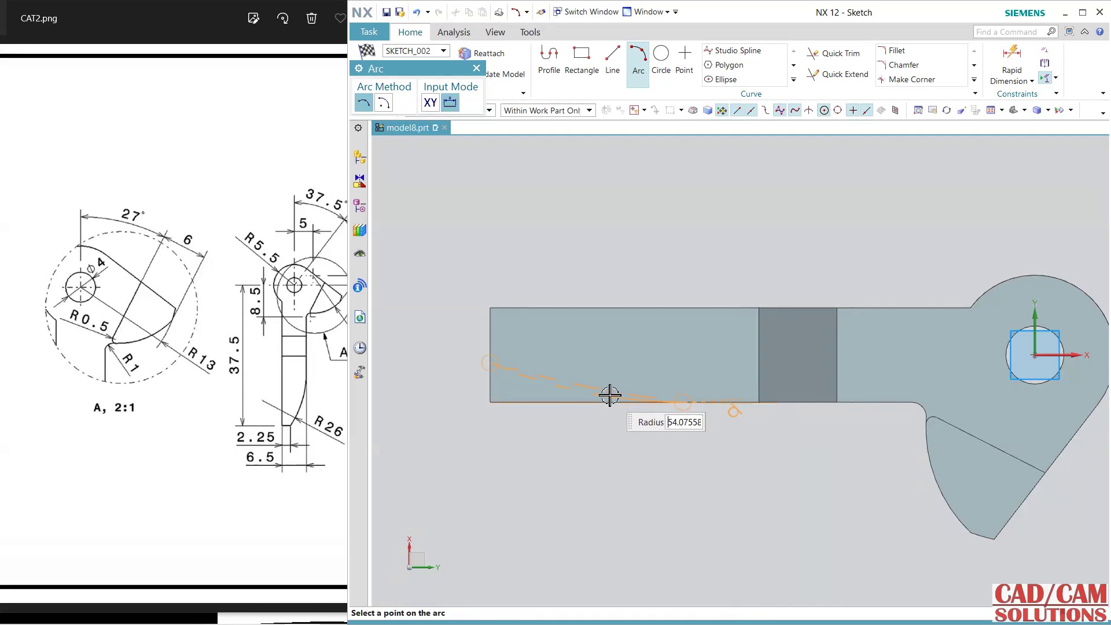
left_click(607, 397)
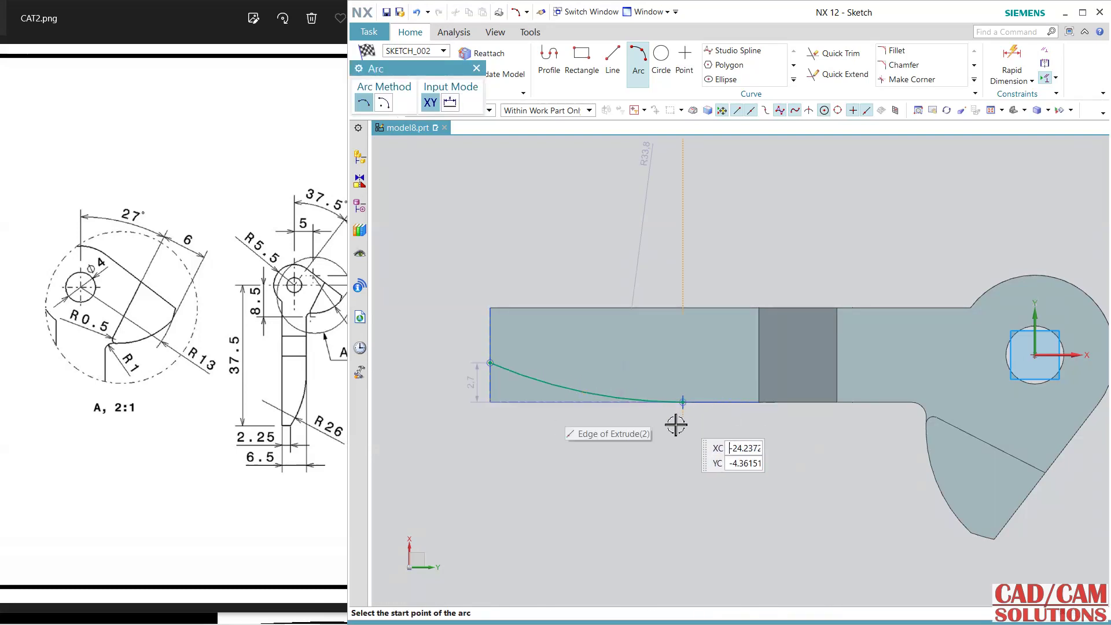
key("Escape")
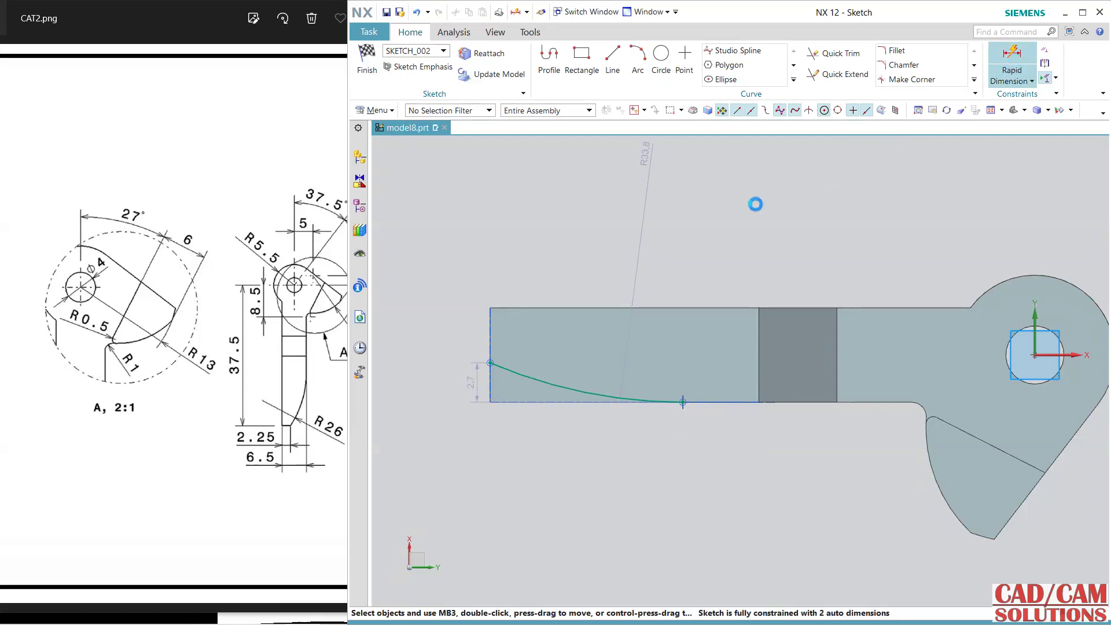
- Dimension the arc's endpoint on the lever's end edge 2.25 mm from the opposite long edge
middle_click_drag(699, 255, 777, 275, "shift")
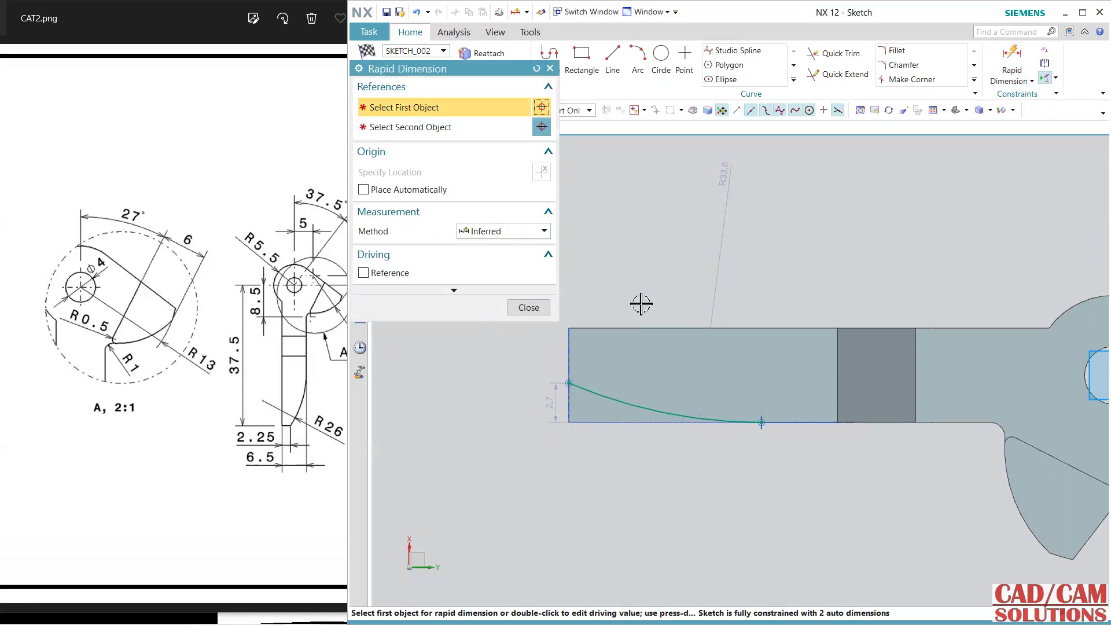
left_click(613, 327)
left_click(572, 385)
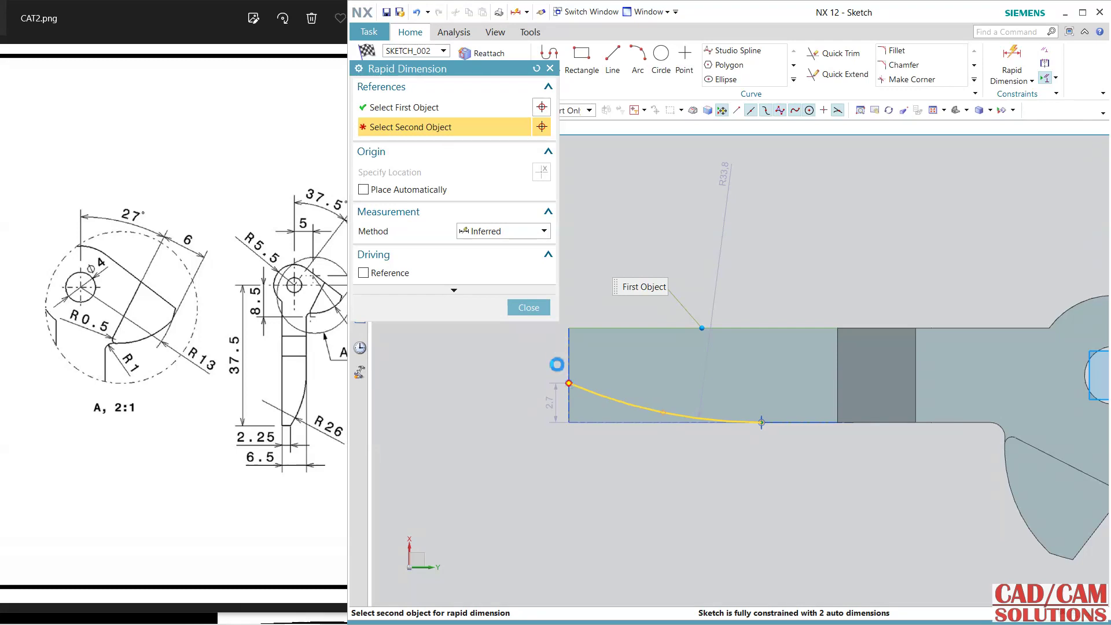
left_click(535, 351)
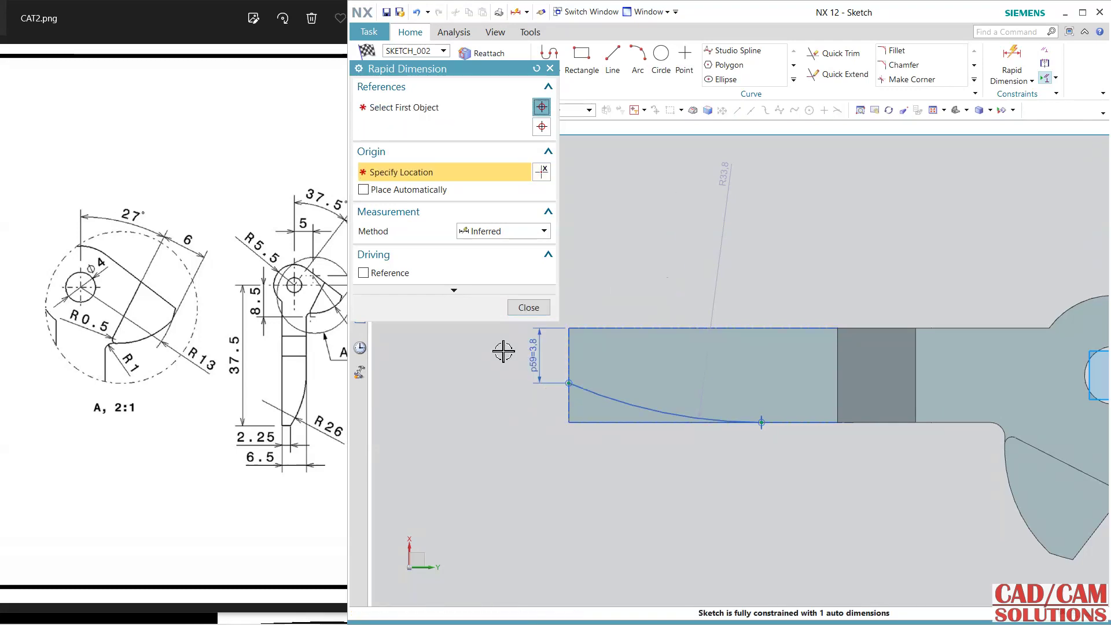
type("2.25")
key("Return")
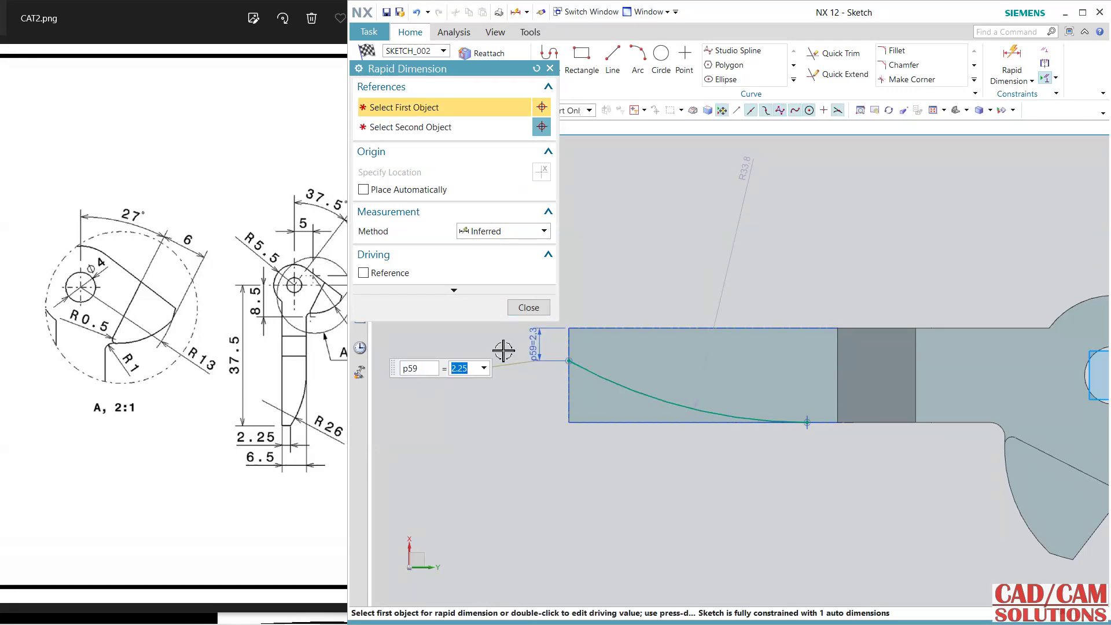
left_click(525, 309)
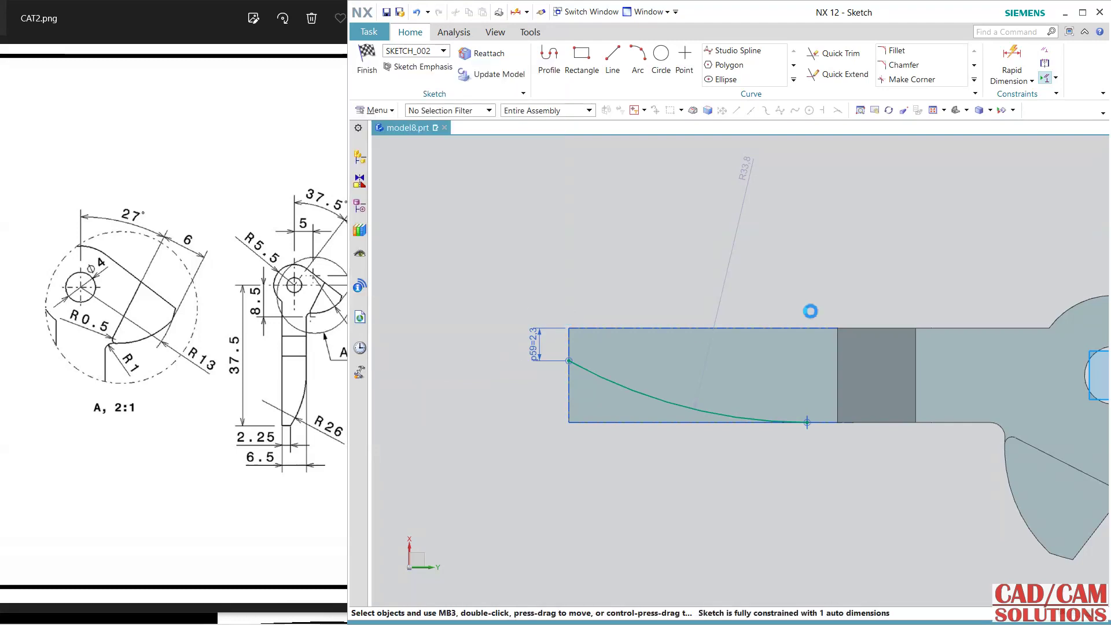
- Set the arc's radius to 26 mm and finish the sketch
double_click(749, 168)
type("2")
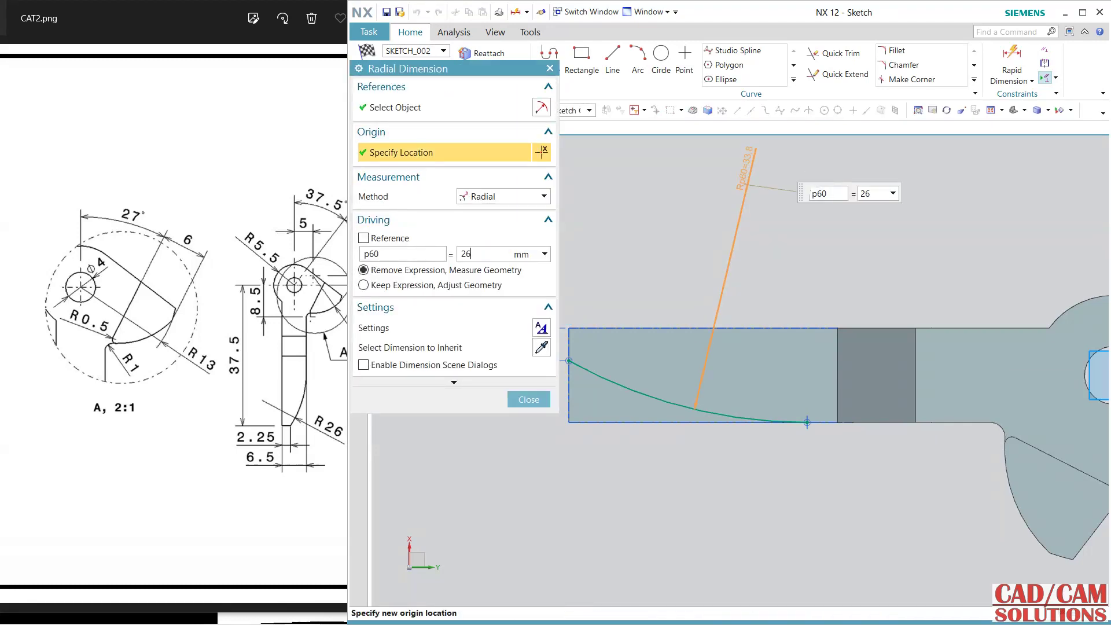
type("6")
key("Return")
left_click(528, 399)
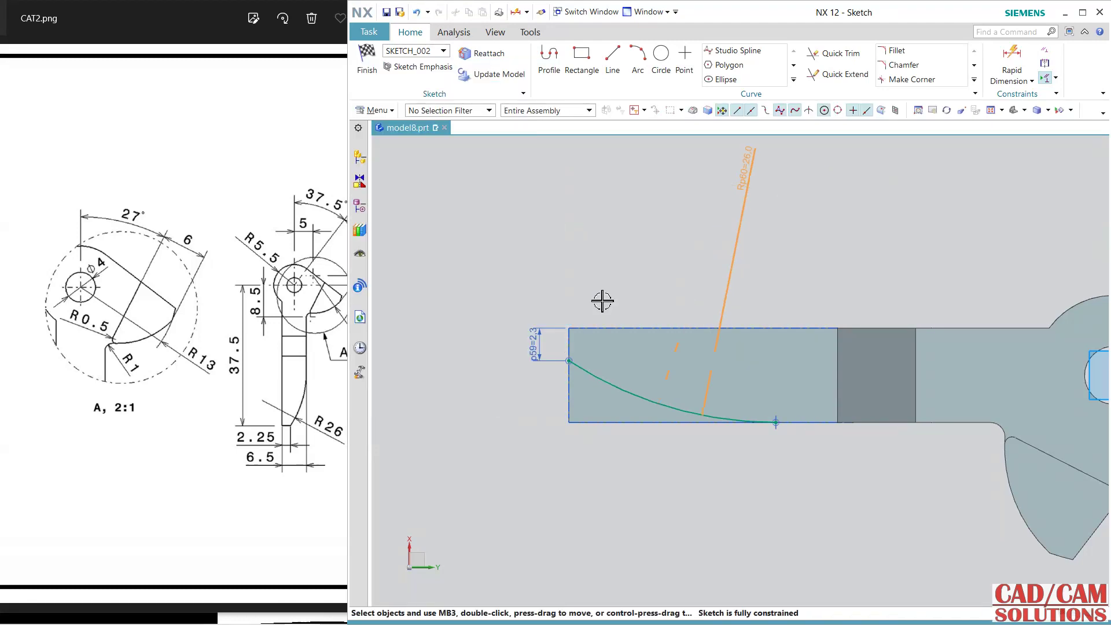
left_click(367, 61)
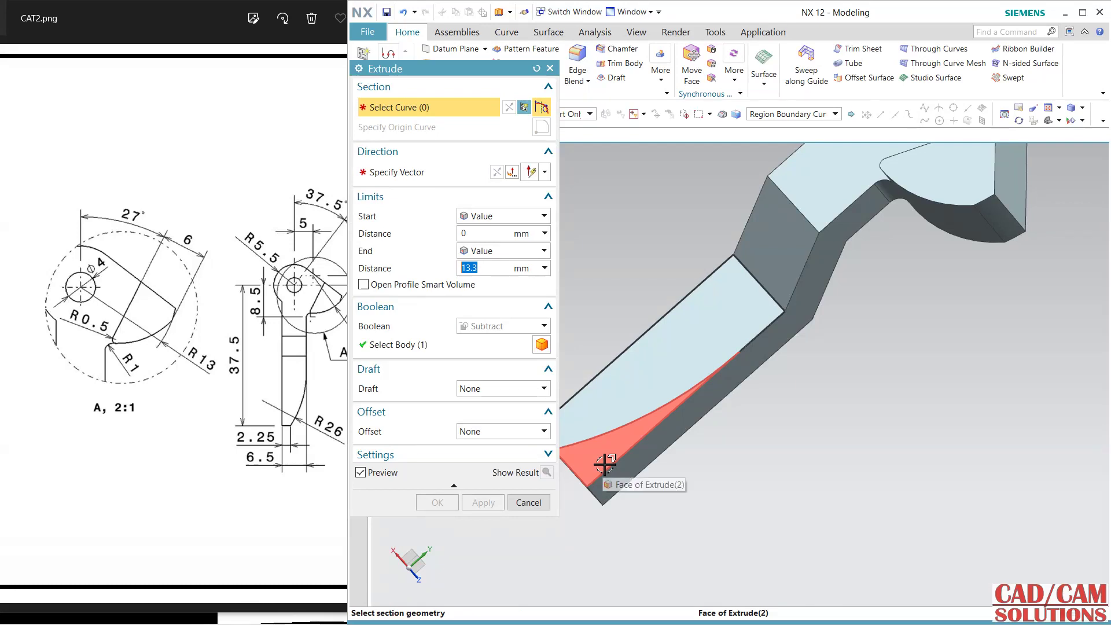
- Extrude the corner region outside the R26 arc 13.3 mm as a Subtract cut, with the direction reversed to pass through the lever
left_click(648, 484)
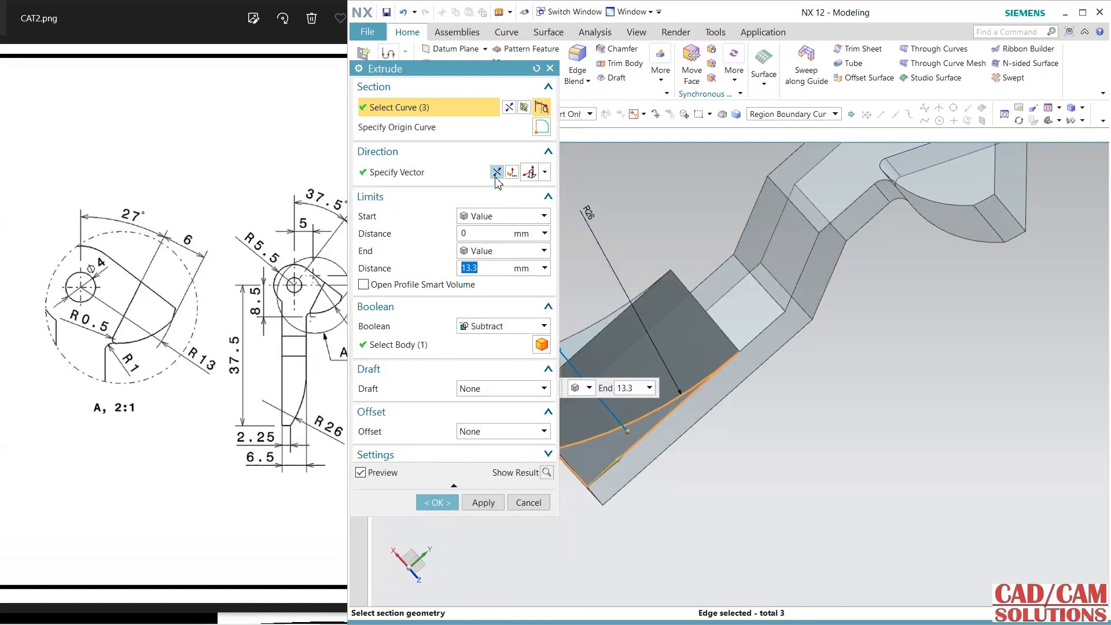
left_click(497, 172)
left_click(437, 502)
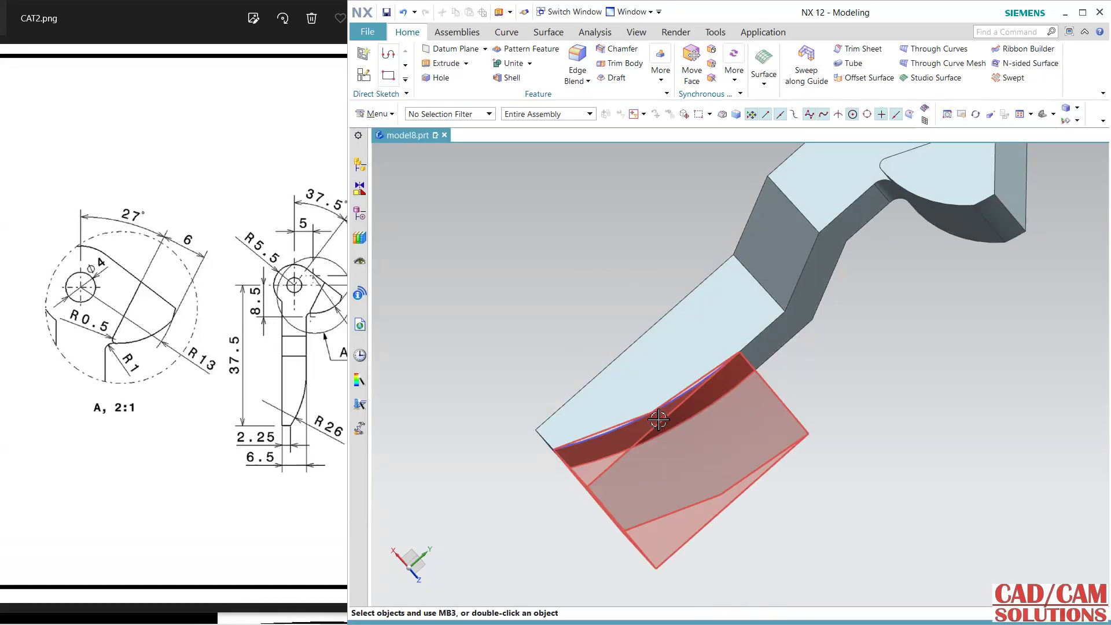
scroll(768, 492, "down", 3)
middle_click_drag(769, 491, 892, 411)
scroll(849, 463, "up", 2)
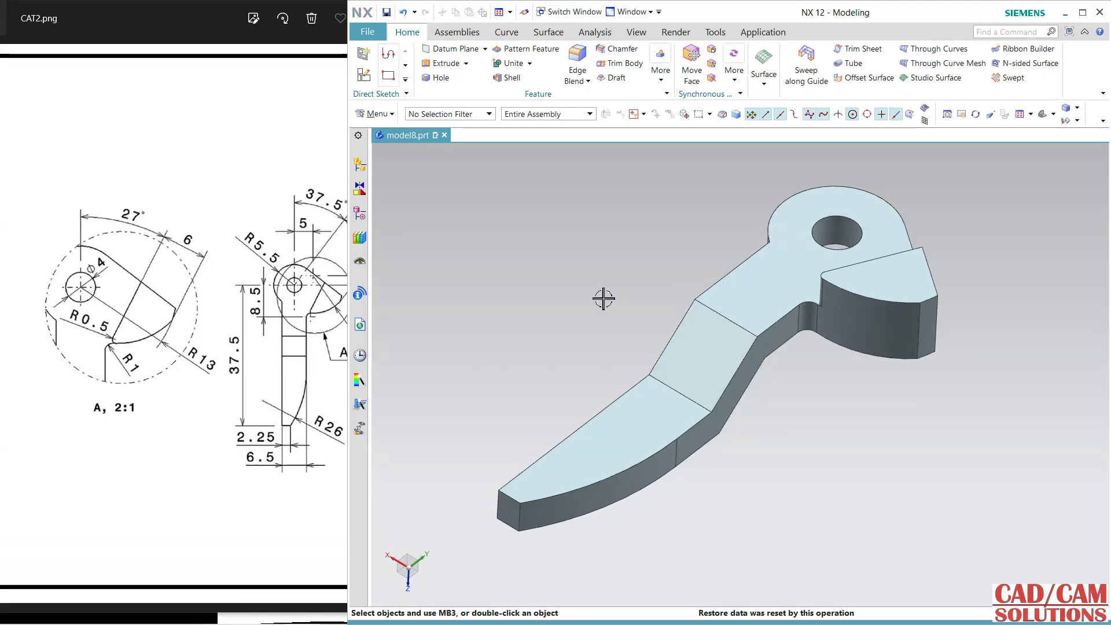